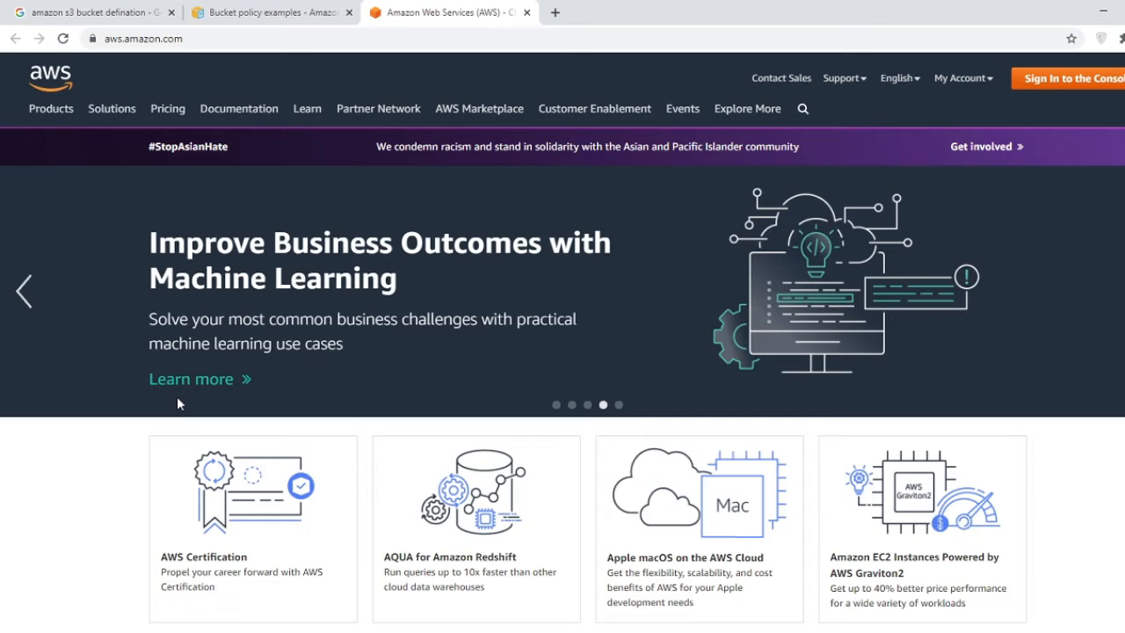
- Leave the S3 search results for the Amazon Web Services home page and open console sign-in
left_click(94, 7)
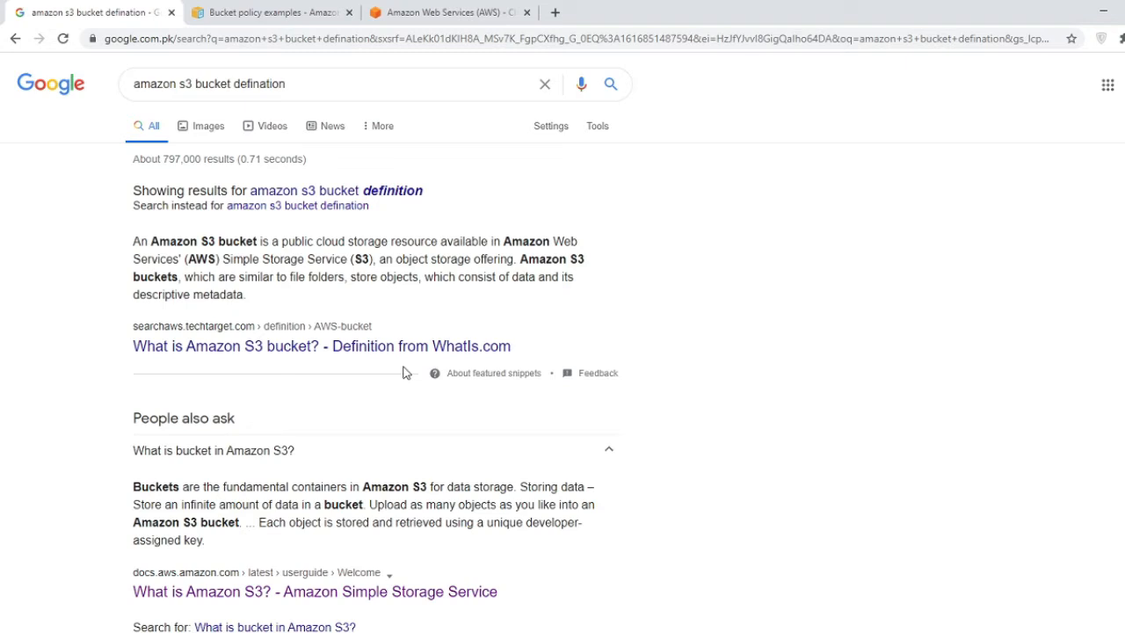
left_click(458, 7)
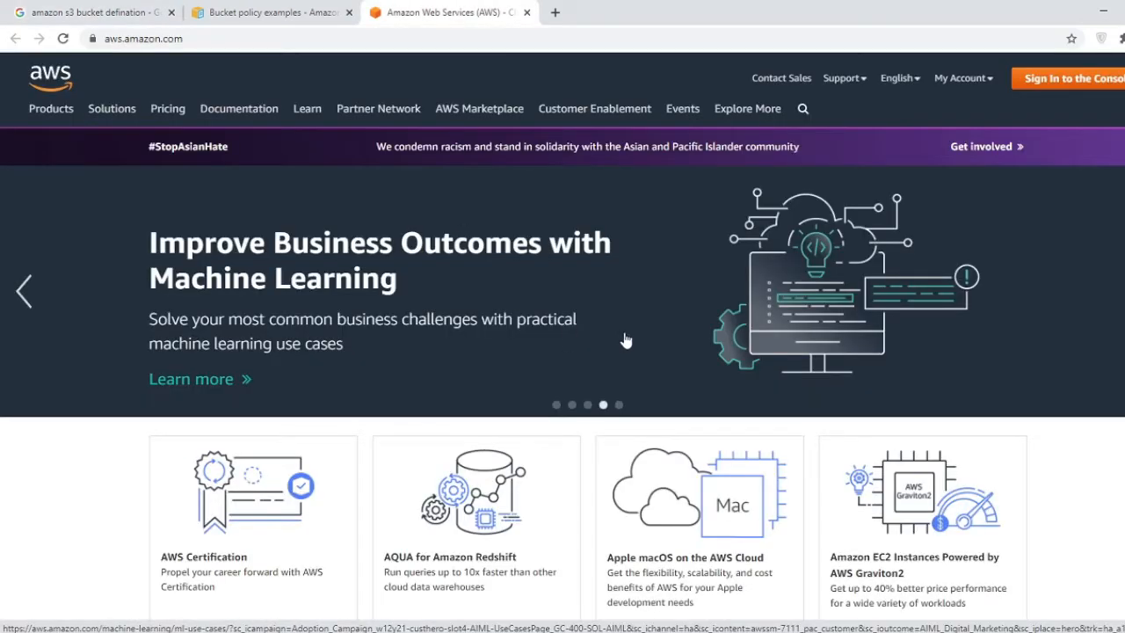
left_click(1077, 82)
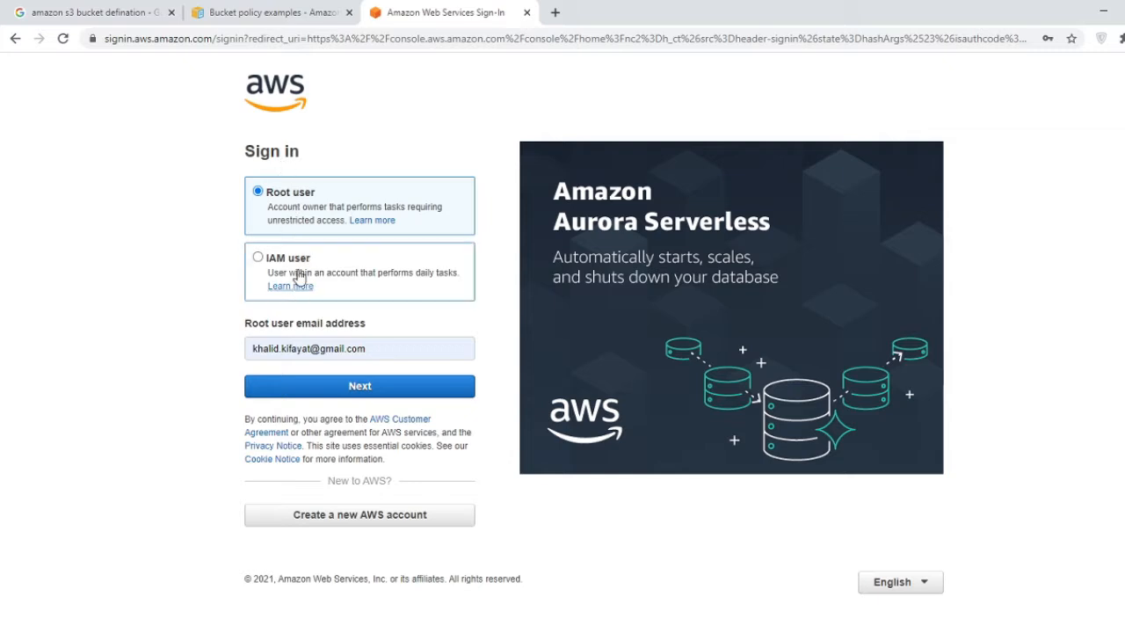
- Sign in as the root user, passing the security check and entering the password
left_click(364, 392)
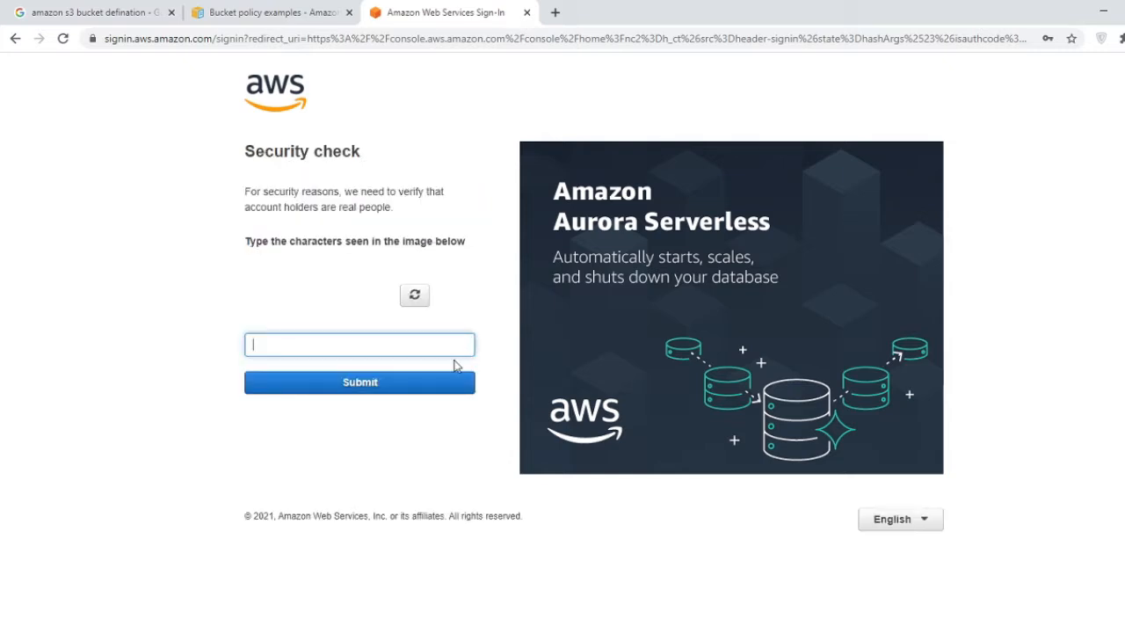
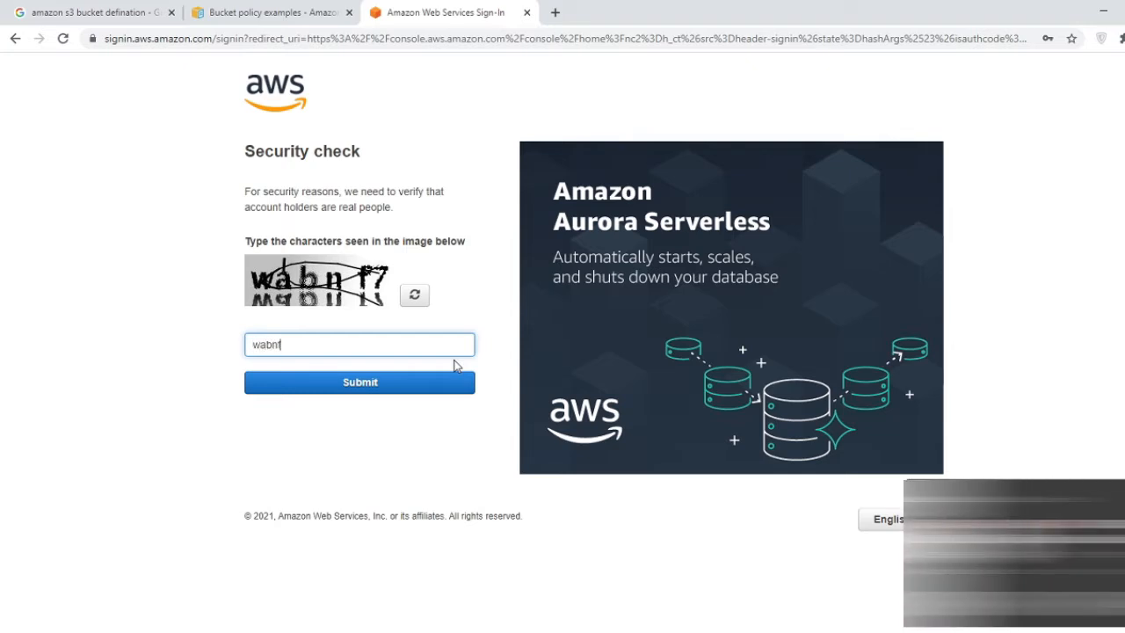
left_click(407, 387)
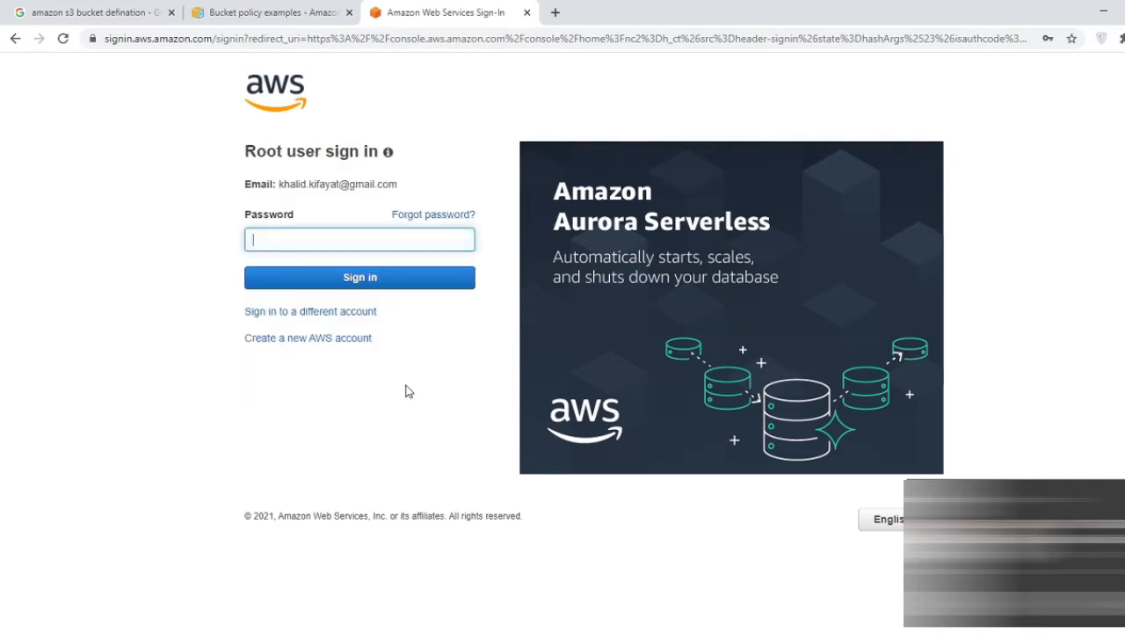
key("Return")
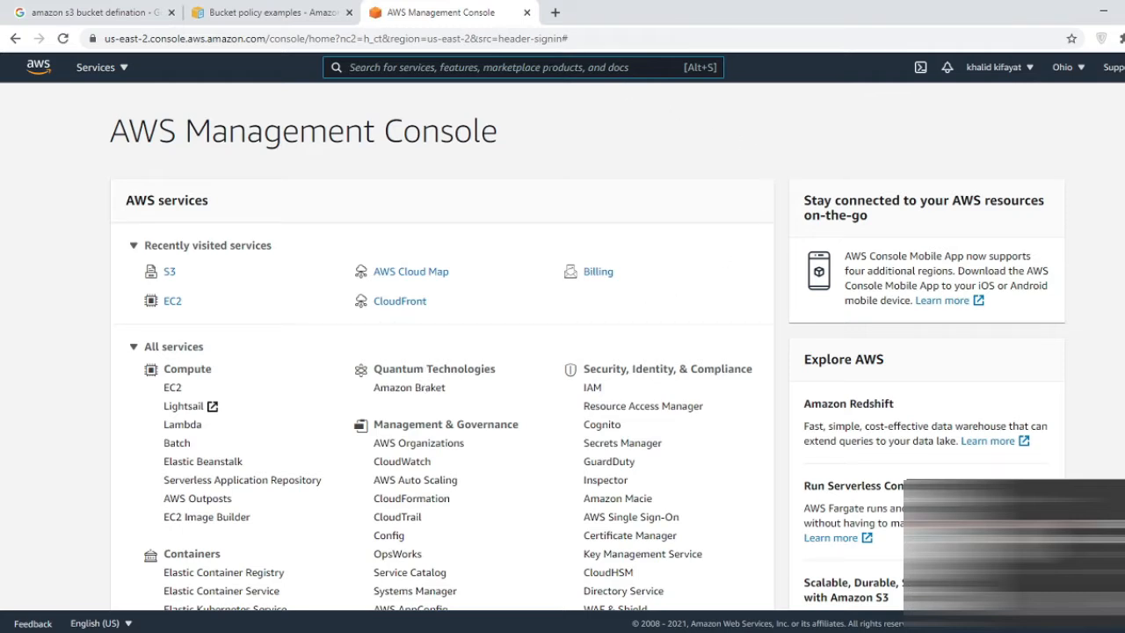
- Search the console for s3, open the S3 service, and start a new bucket
type("s3")
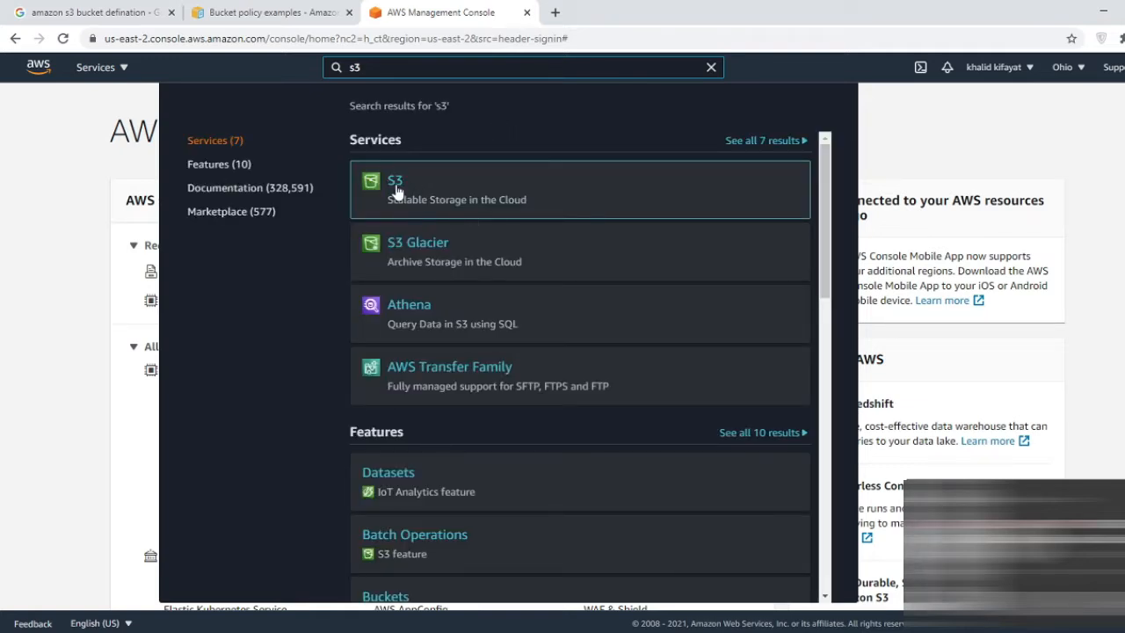
left_click(396, 181)
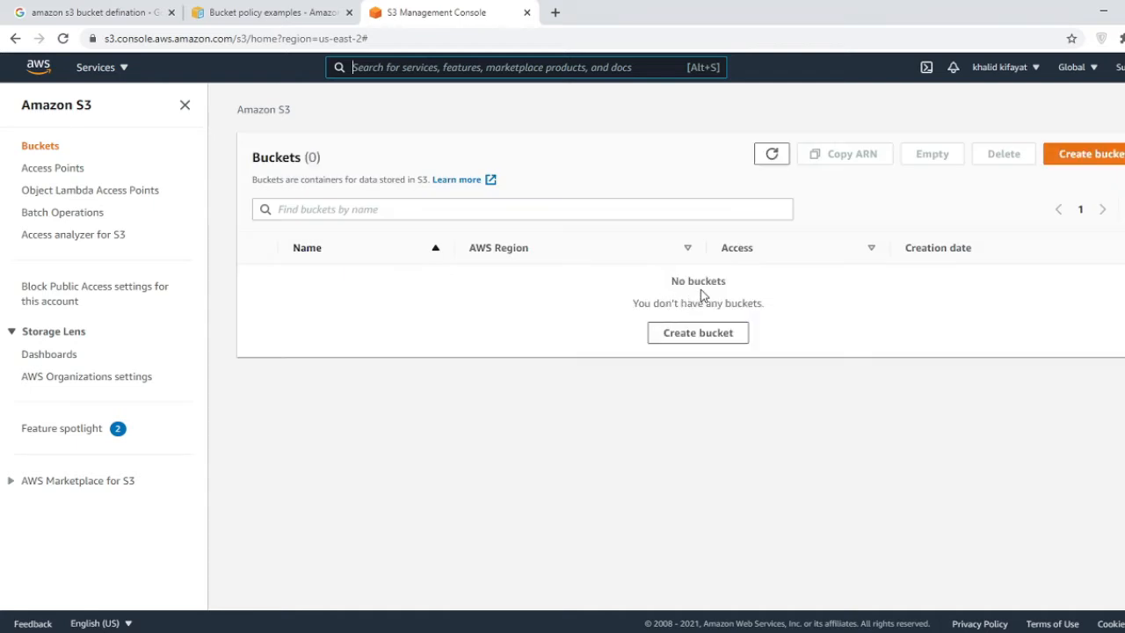
left_click(1094, 156)
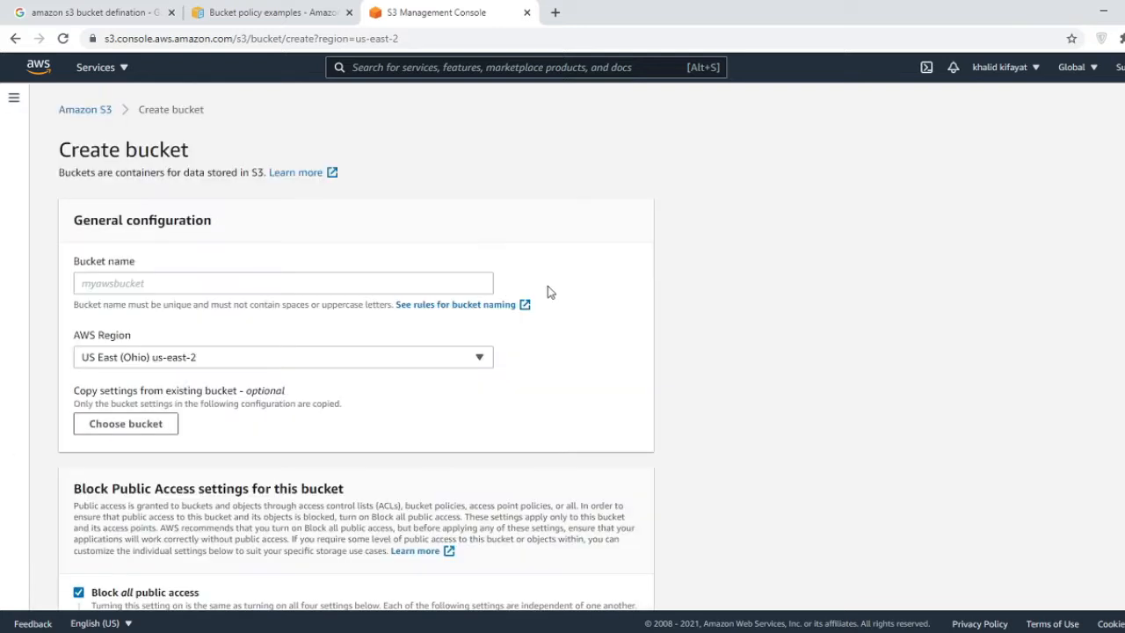
- Create bucket dwk-bucket-s3 in US East (Ohio) with Block all public access kept on
left_click(312, 279)
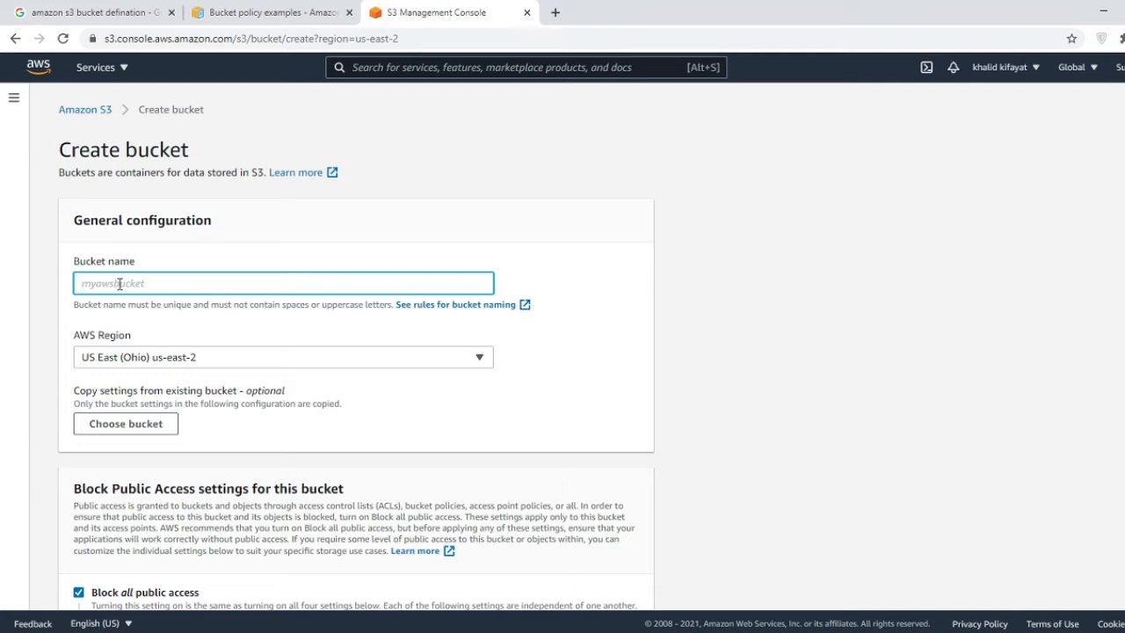
type("dwk-bucket-s3")
key("Tab")
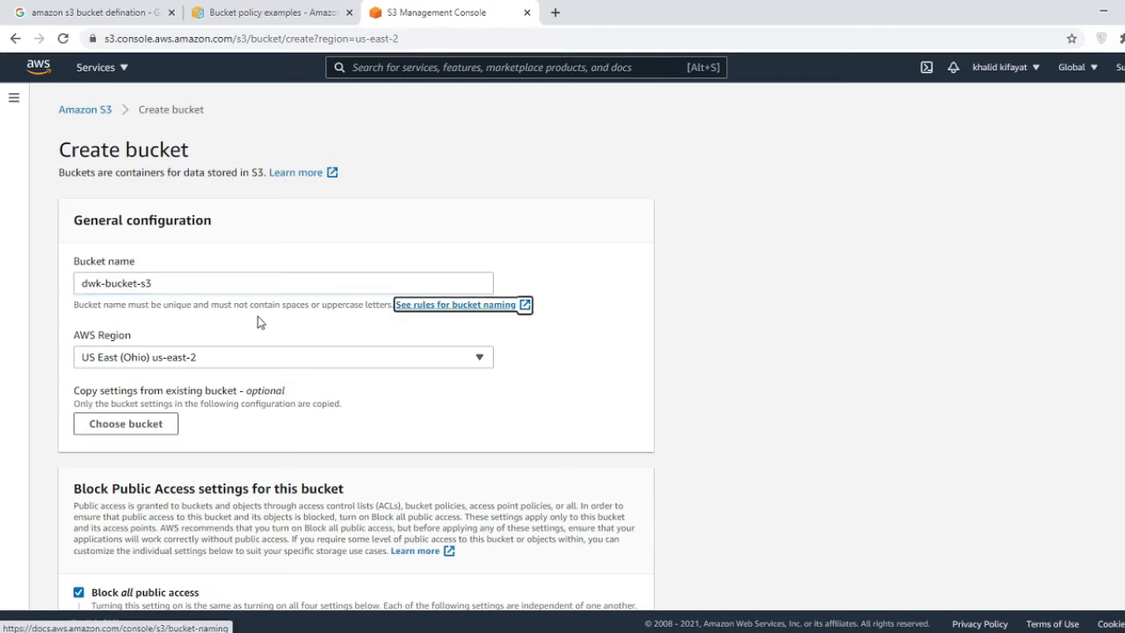
left_click(244, 367)
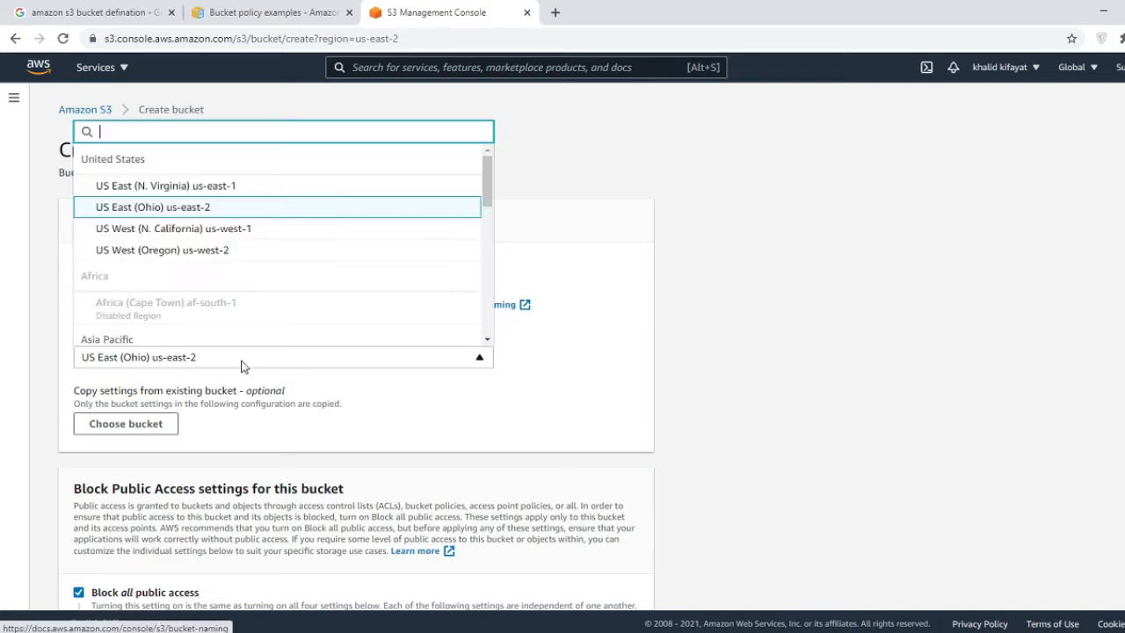
left_click(647, 349)
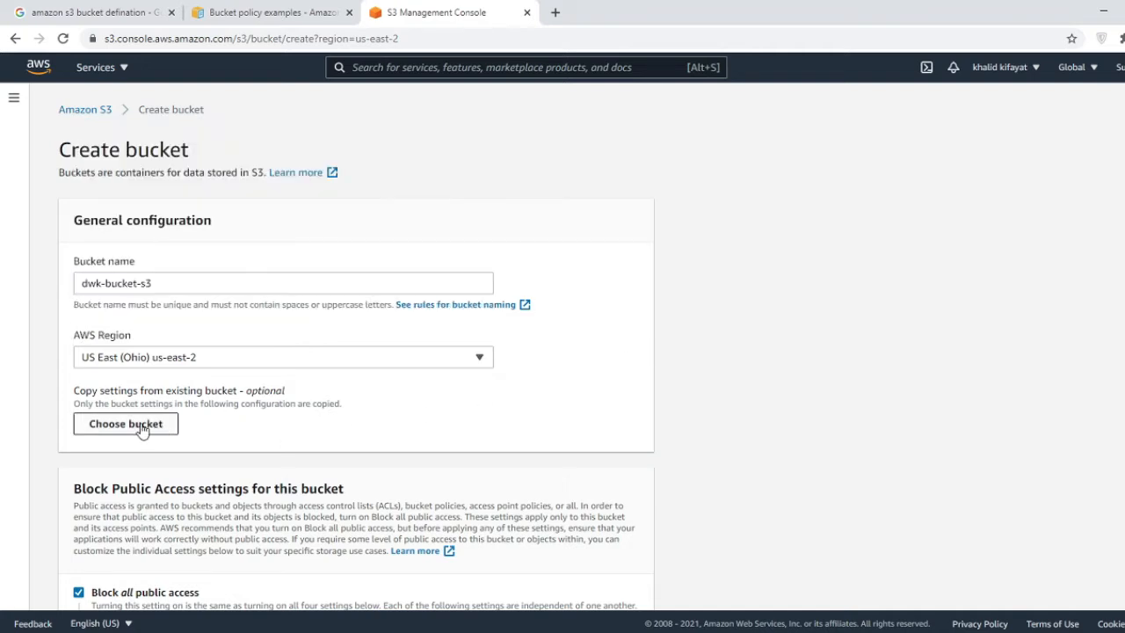
scroll(142, 430, "down", 4)
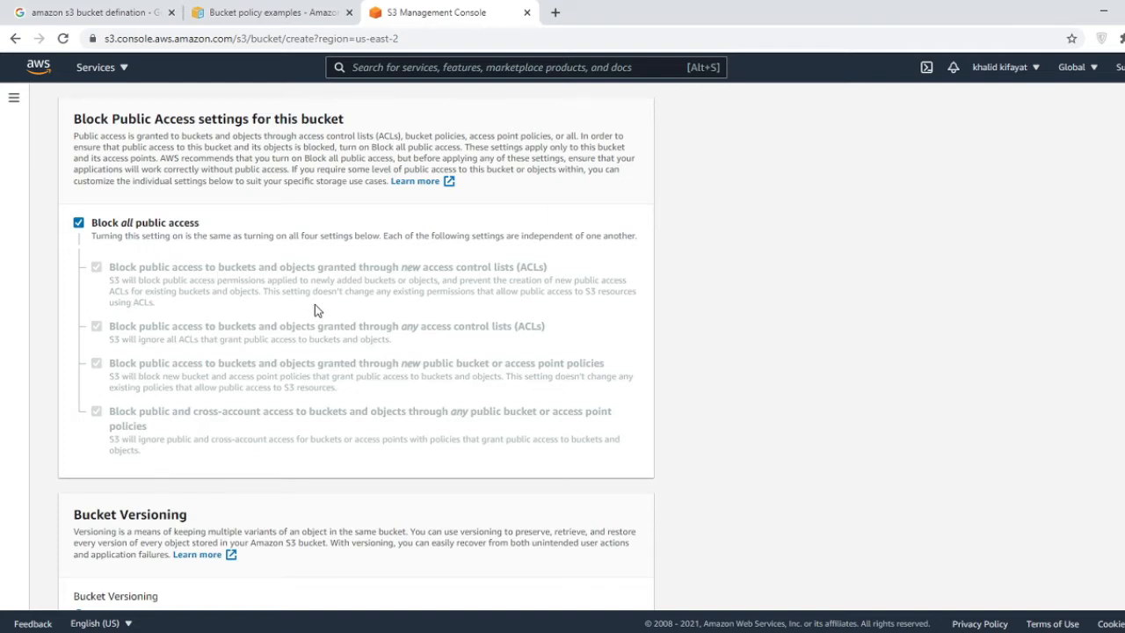
scroll(315, 304, "up", 3)
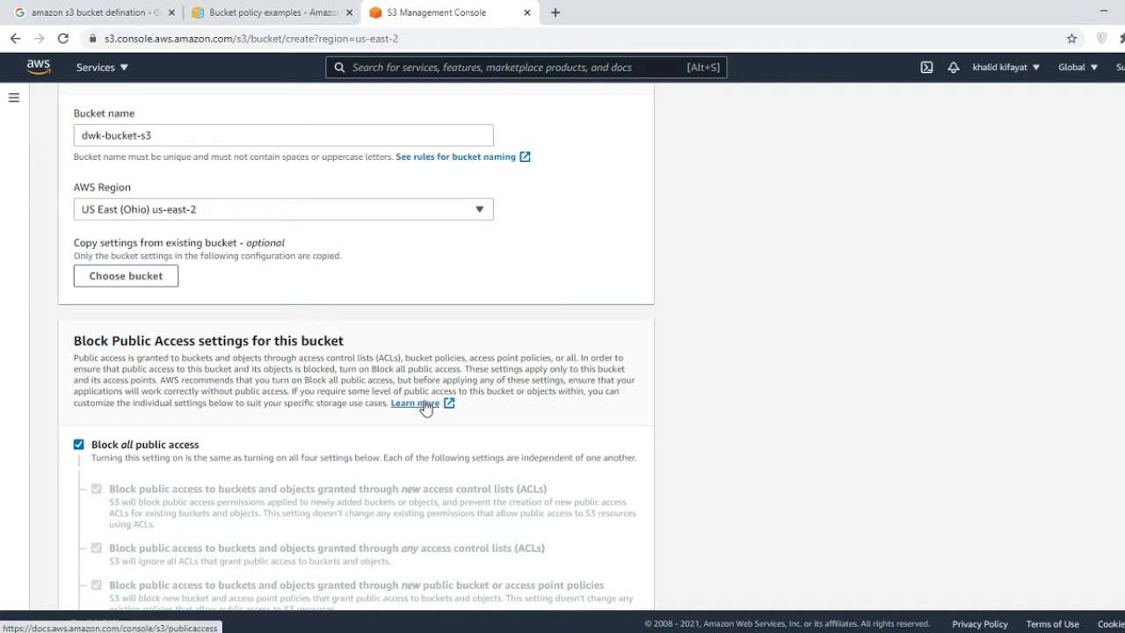
scroll(426, 406, "down", 6)
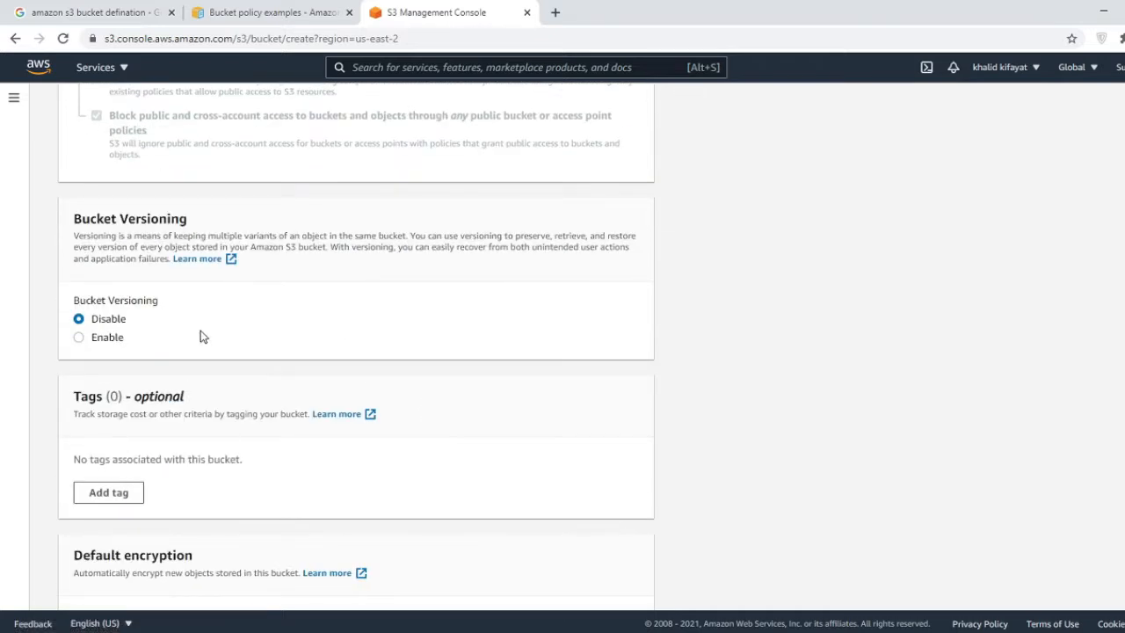
scroll(200, 336, "down", 2)
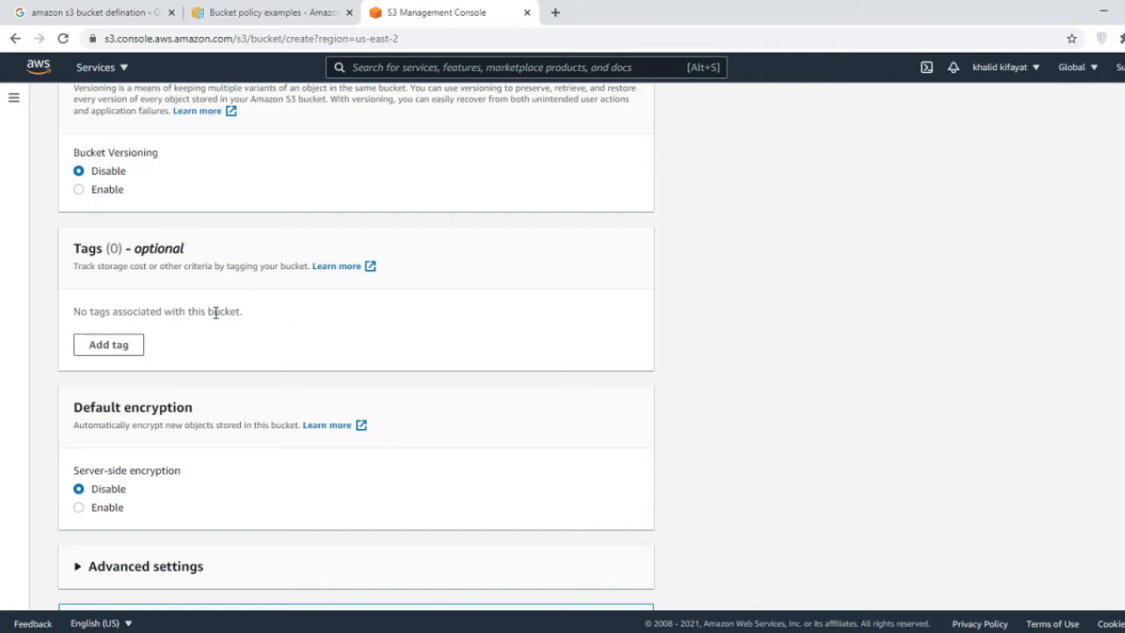
scroll(216, 326, "down", 1)
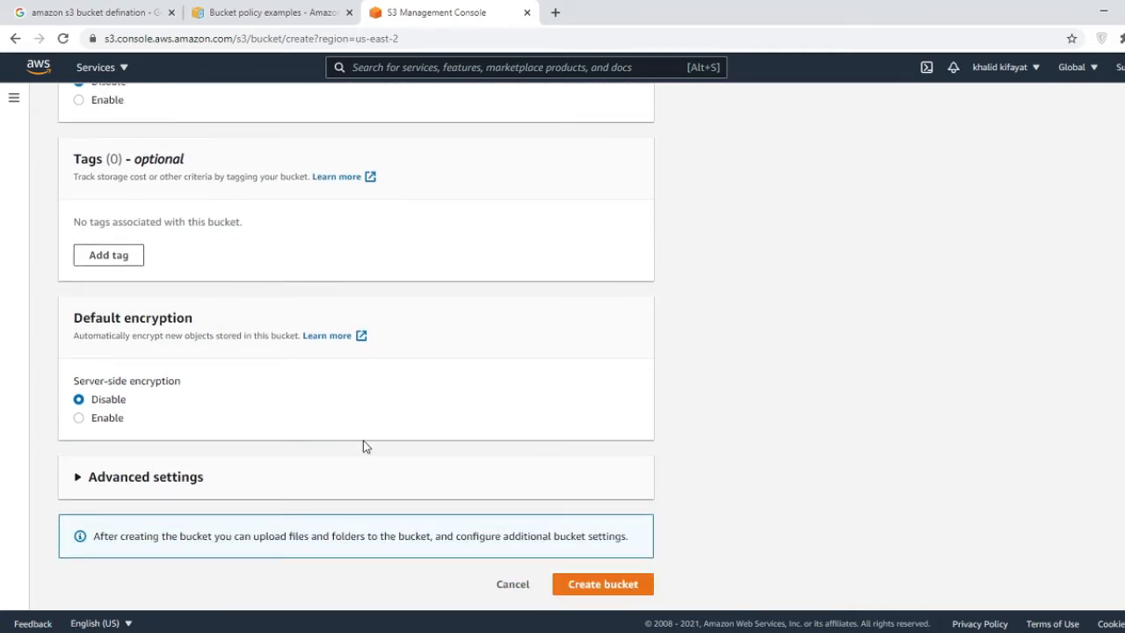
left_click(606, 585)
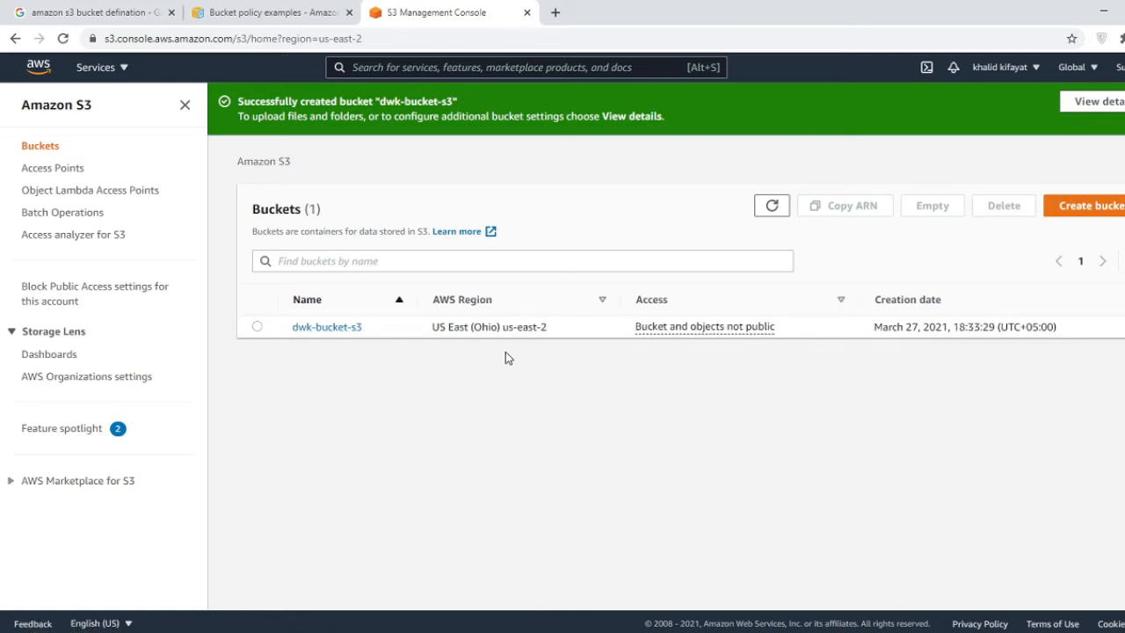
- Open the dwk-bucket-s3 bucket and begin an upload
left_click(257, 327)
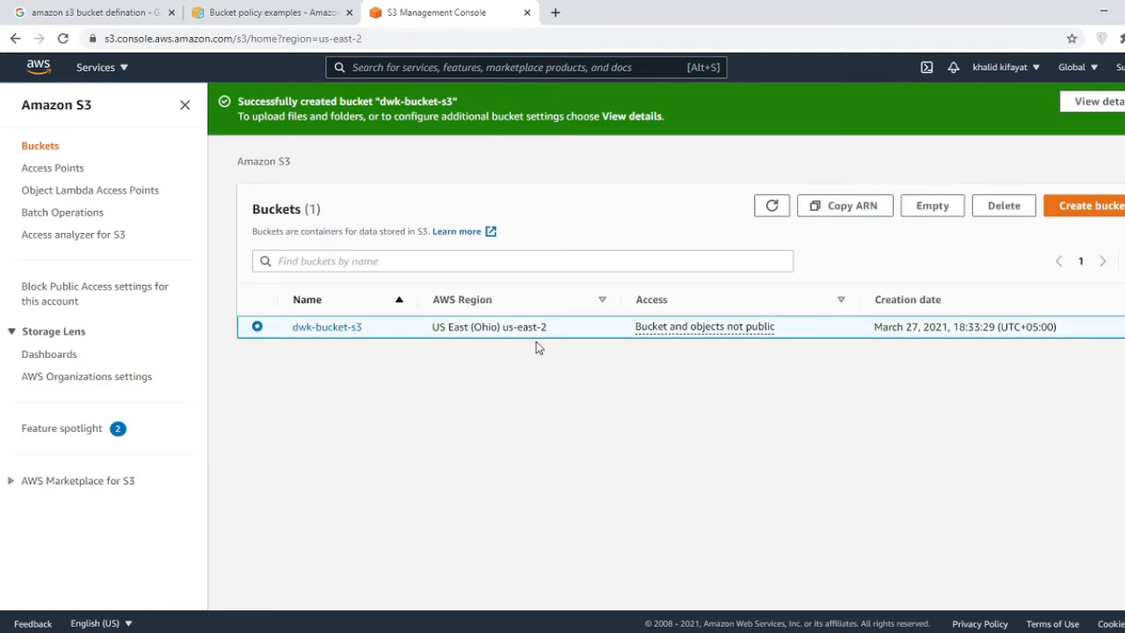
left_click(330, 332)
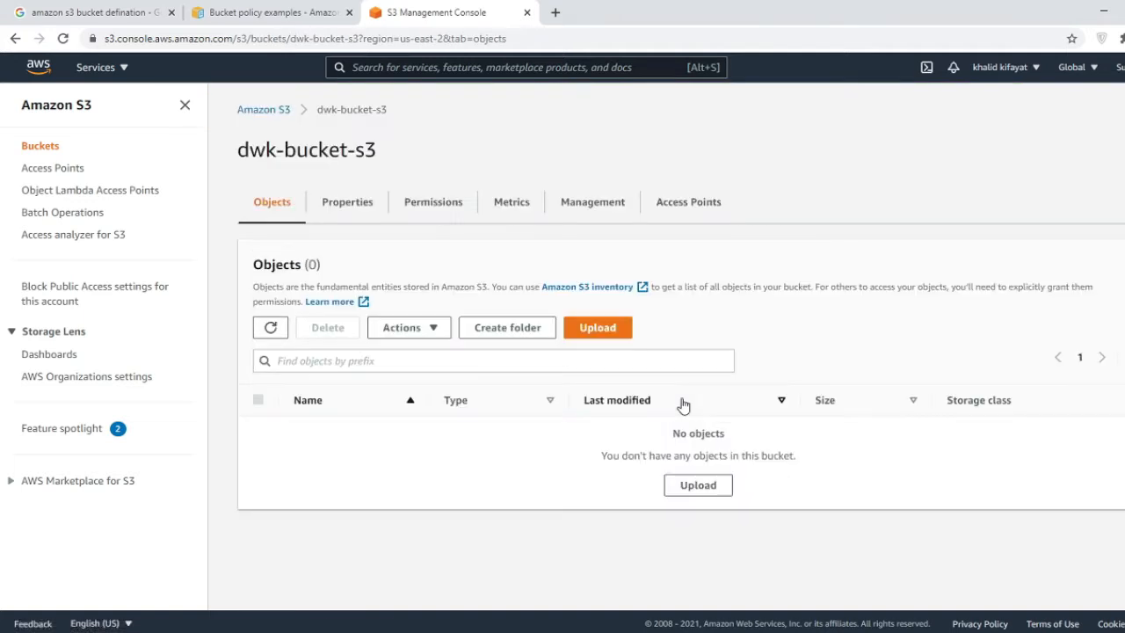
left_click(606, 339)
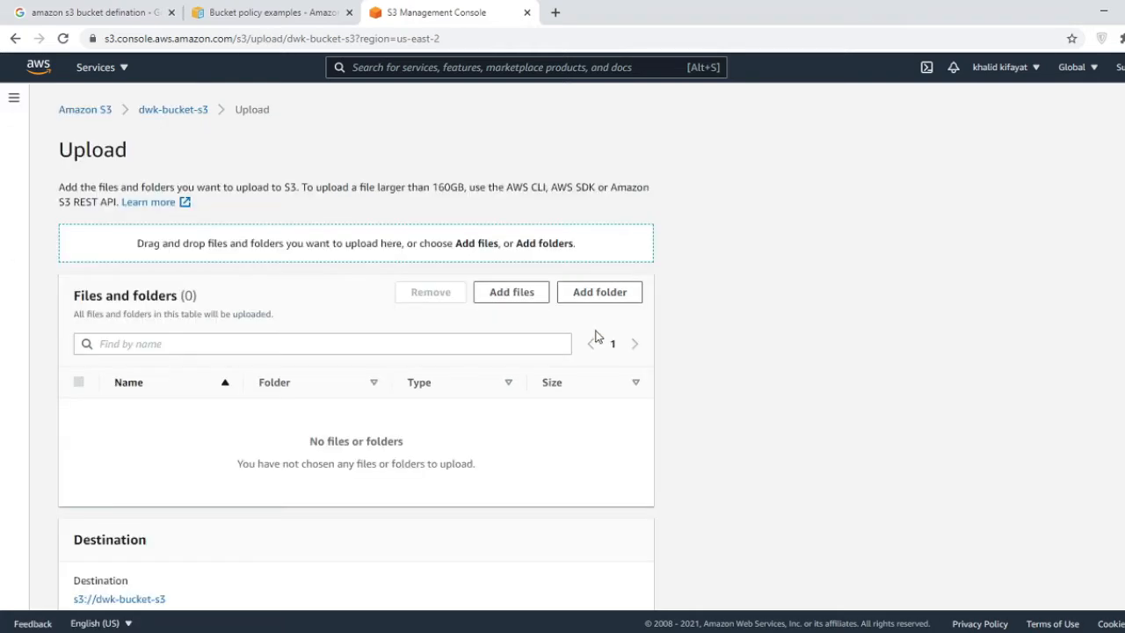
- Upload front dimming TO DO.png and web-3706562_1920.jpg, then close the upload status
left_click(515, 292)
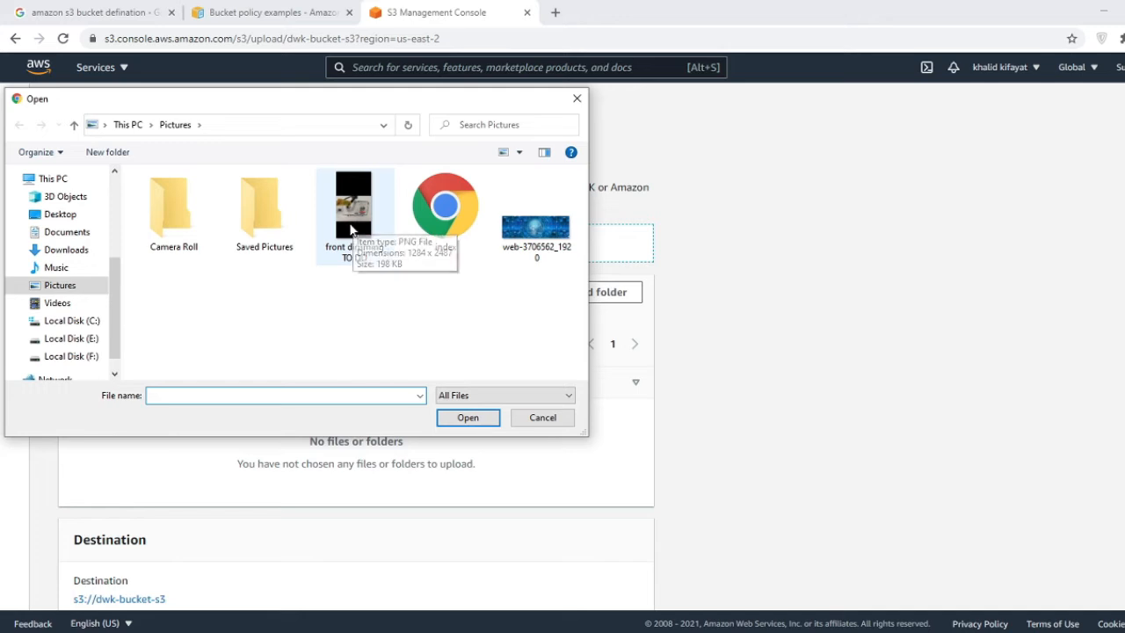
double_click(350, 229)
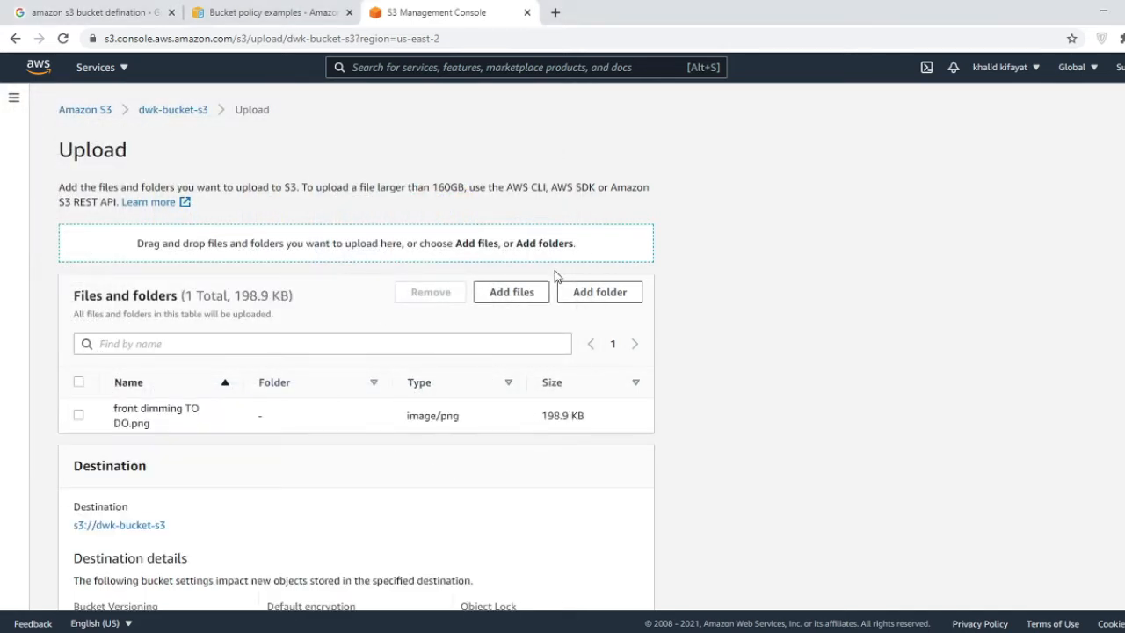
left_click(533, 299)
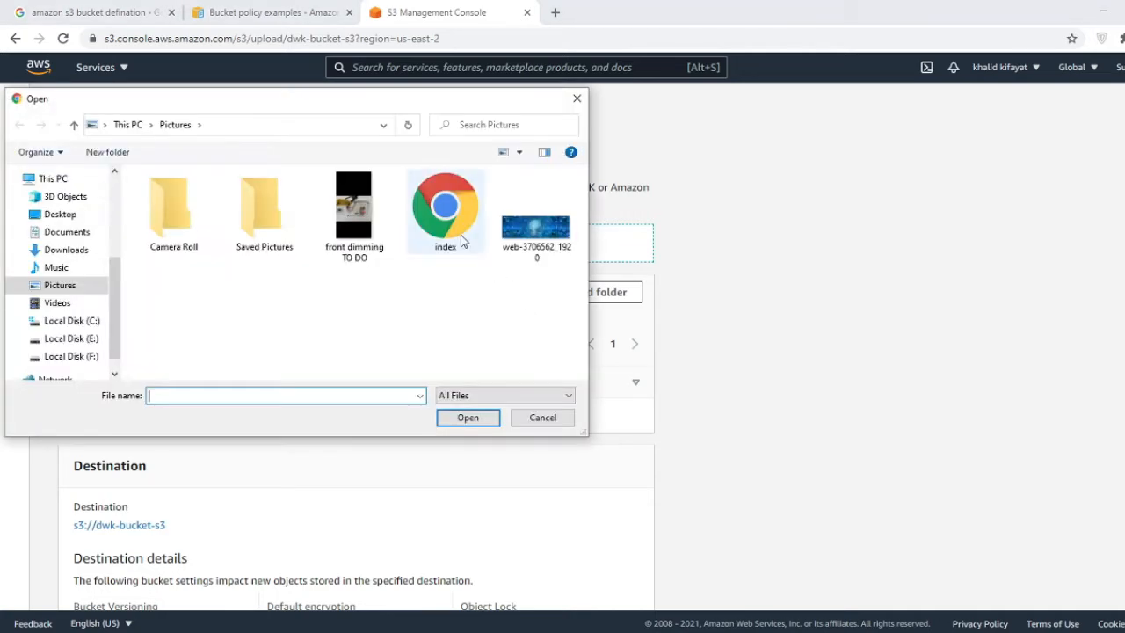
double_click(560, 230)
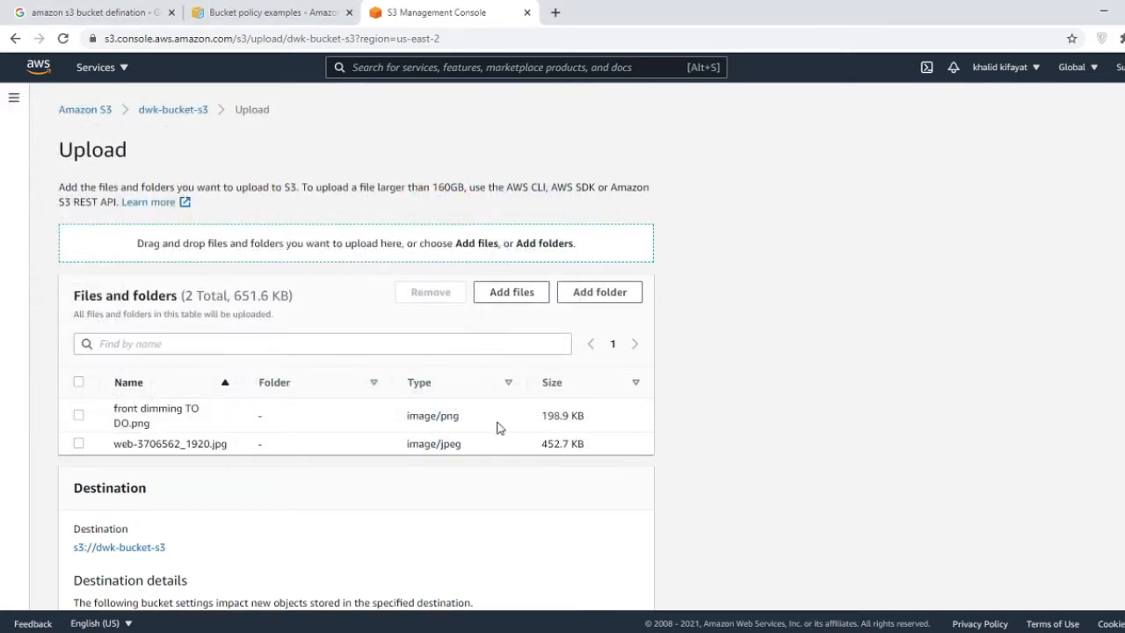
scroll(711, 411, "down", 1)
scroll(710, 410, "down", 3)
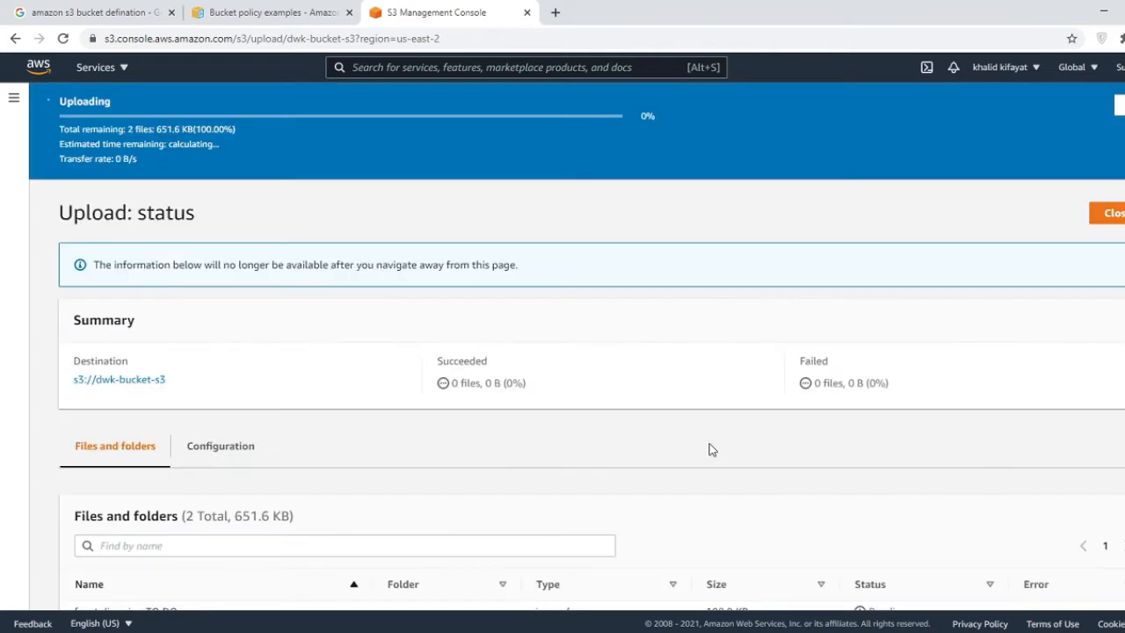
scroll(691, 426, "down", 1)
scroll(654, 400, "up", 1)
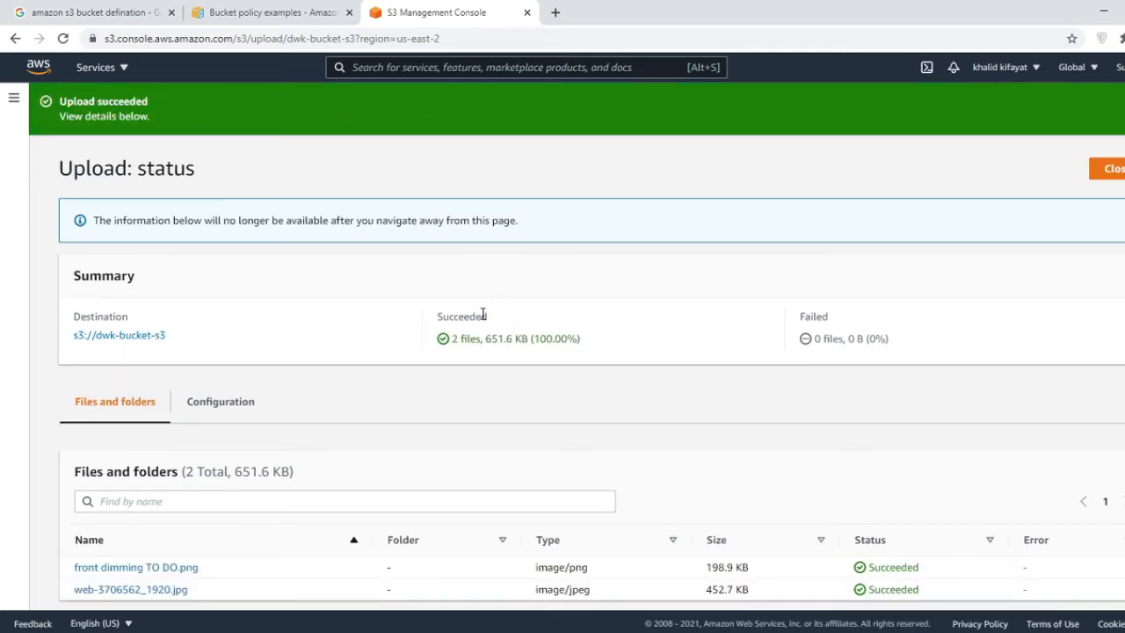
scroll(482, 314, "down", 1)
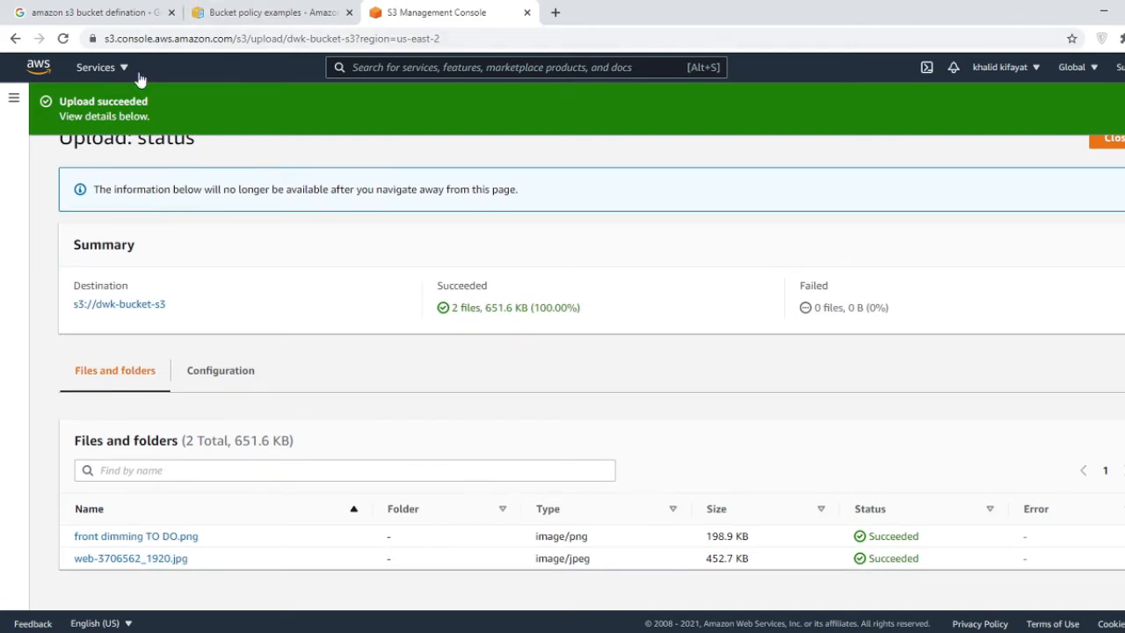
left_click(1107, 138)
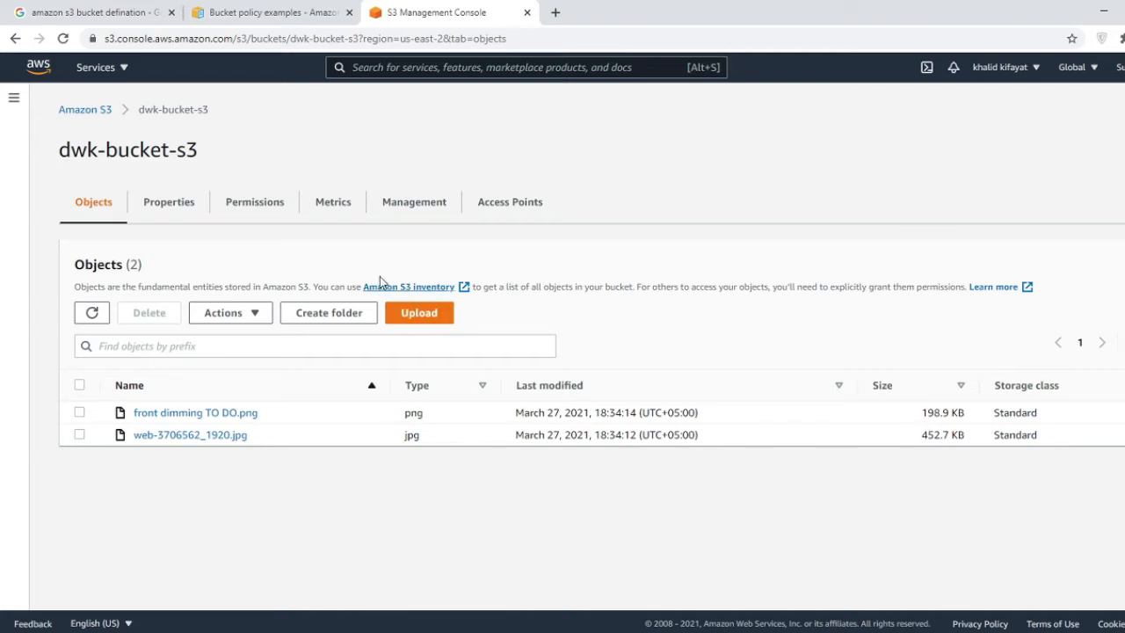
- On dwk-bucket-s3's Permissions tab, edit the Block public access (bucket settings)
left_click_drag(71, 150, 196, 155)
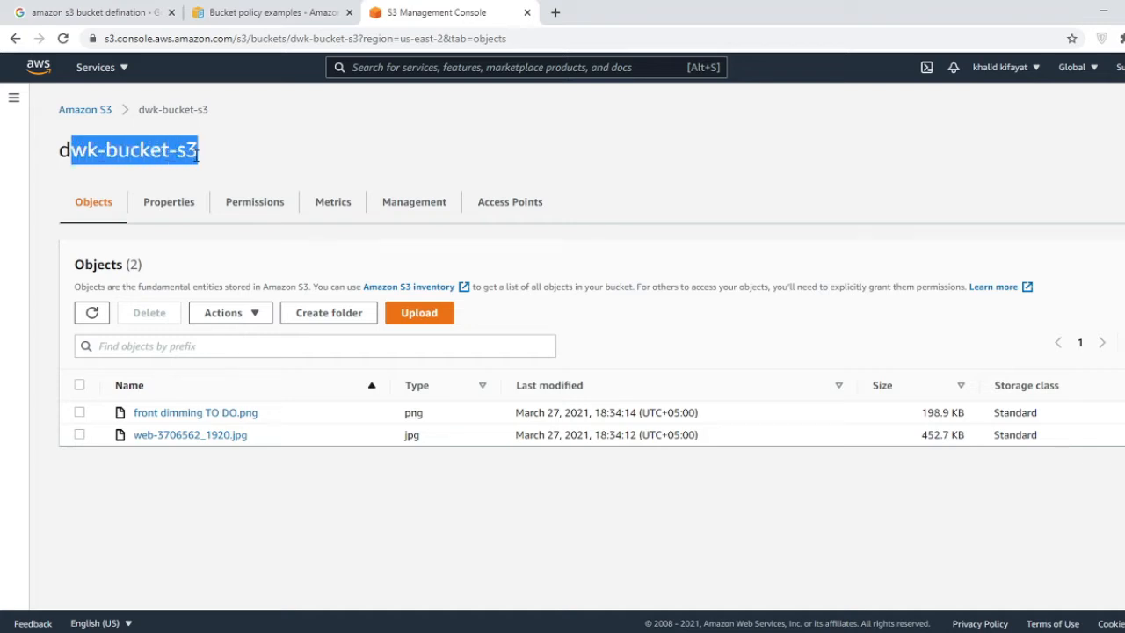
left_click(345, 149)
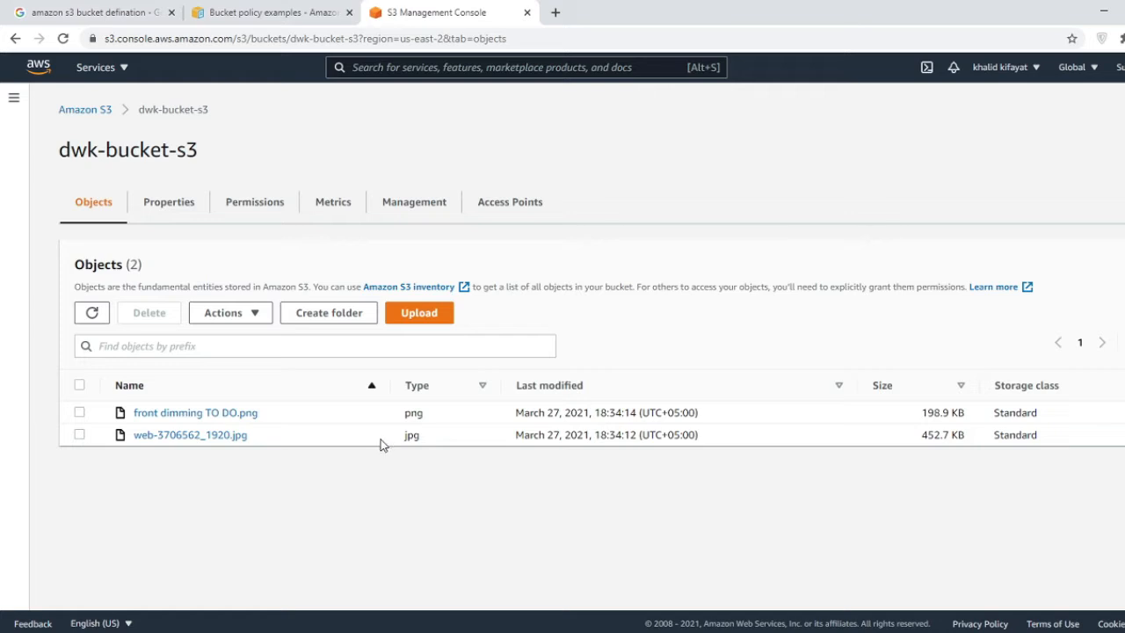
left_click(252, 207)
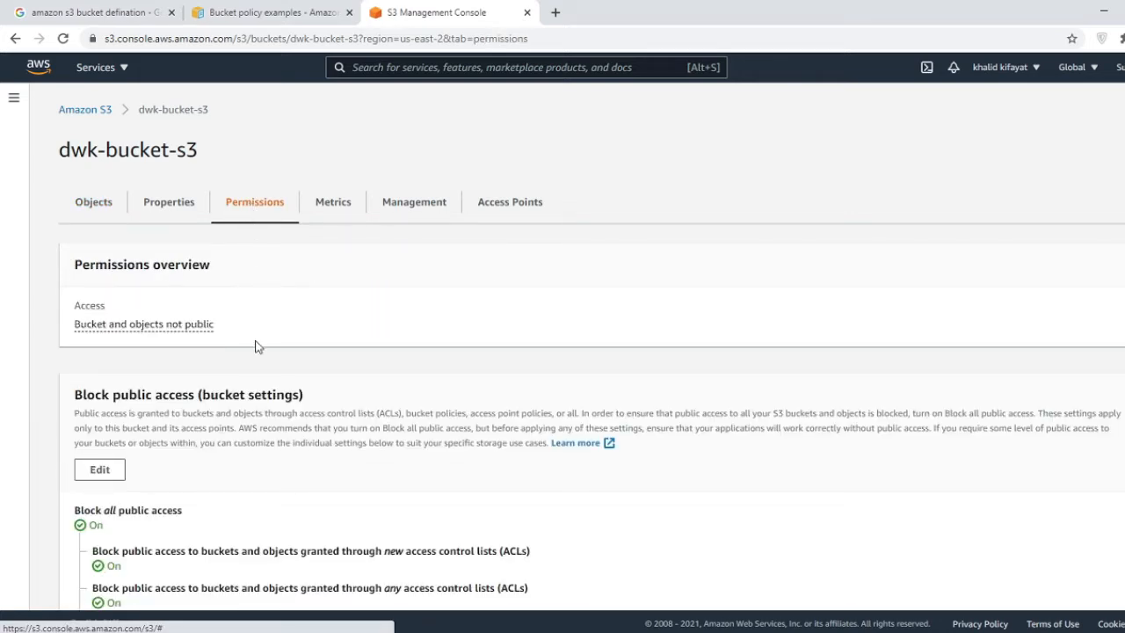
scroll(114, 439, "down", 2)
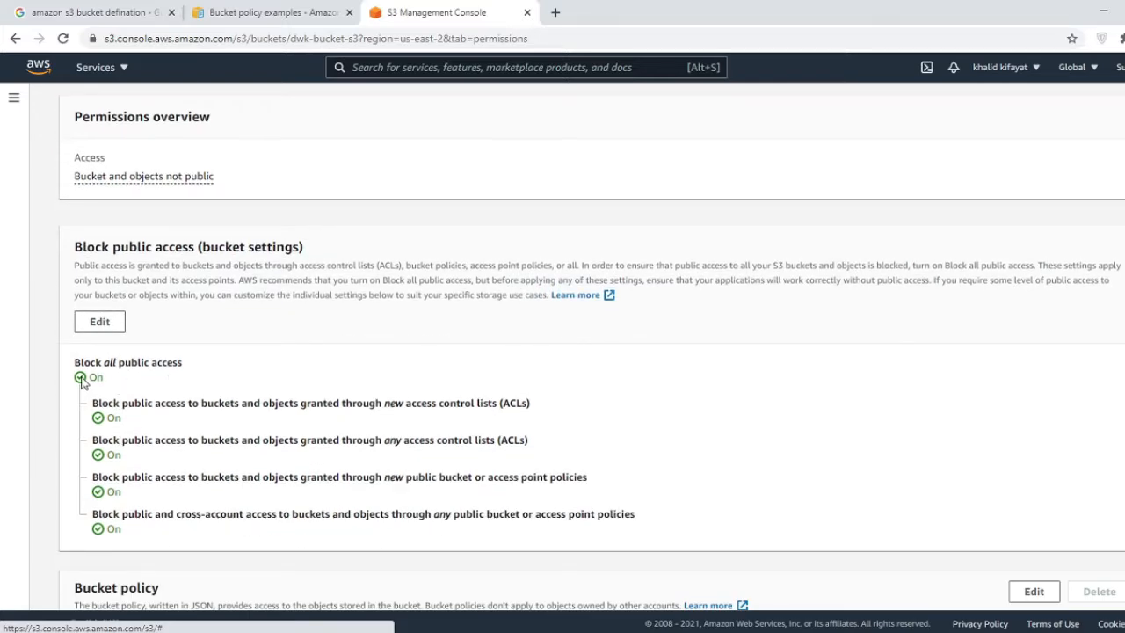
scroll(155, 439, "down", 3)
scroll(156, 432, "up", 2)
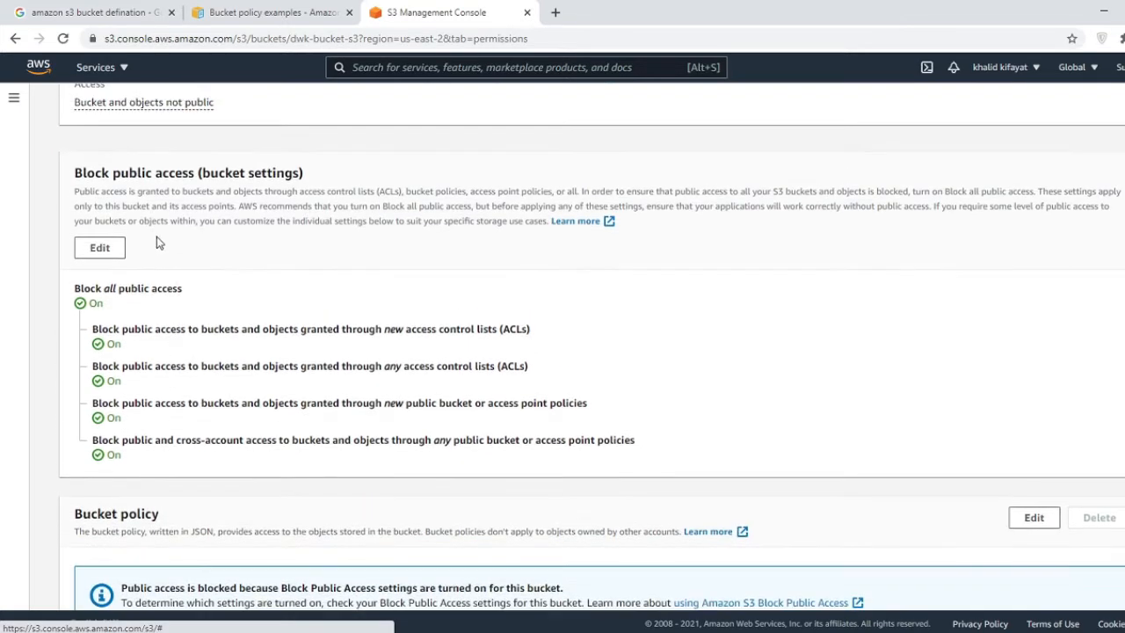
left_click(109, 250)
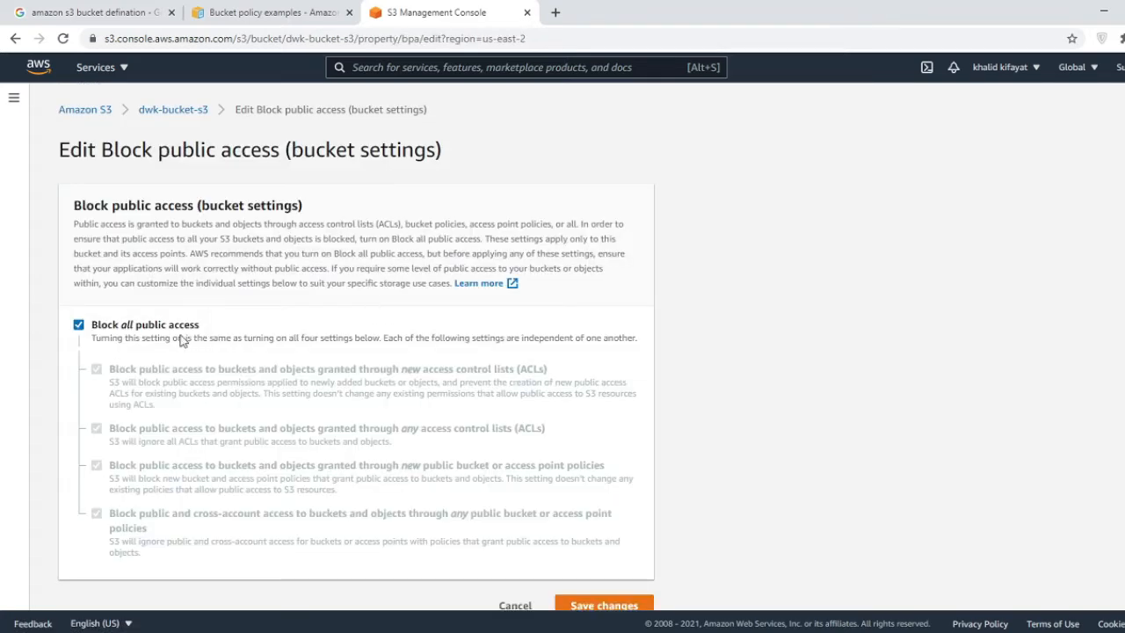
- Uncheck Block all public access, save, and confirm the change in the confirmation dialog
left_click(78, 325)
left_click(78, 325)
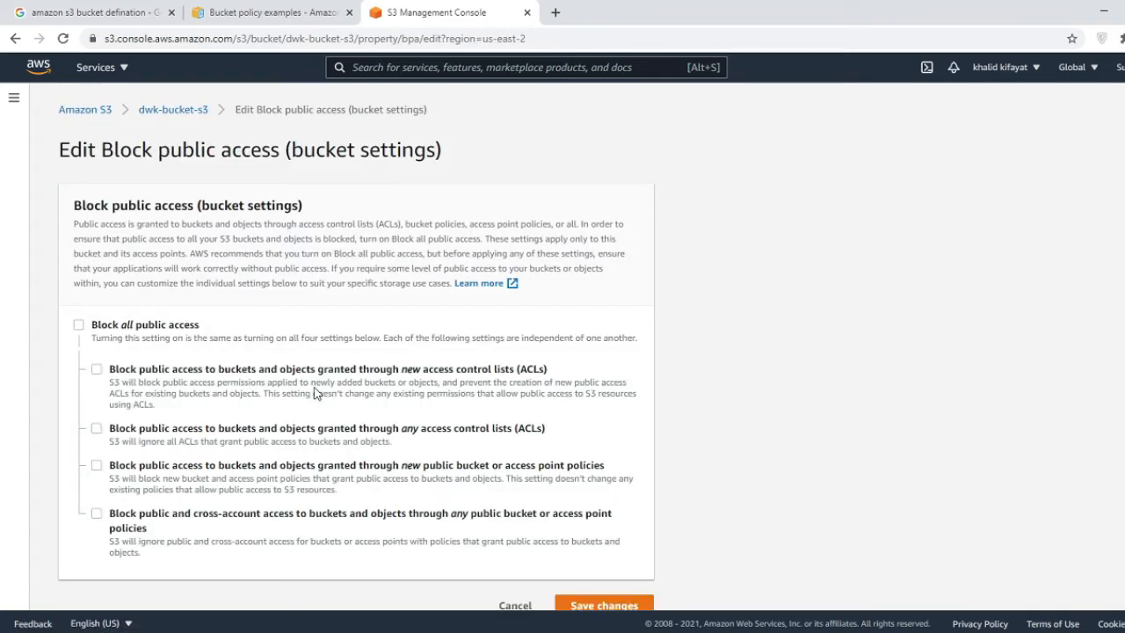
scroll(718, 480, "down", 1)
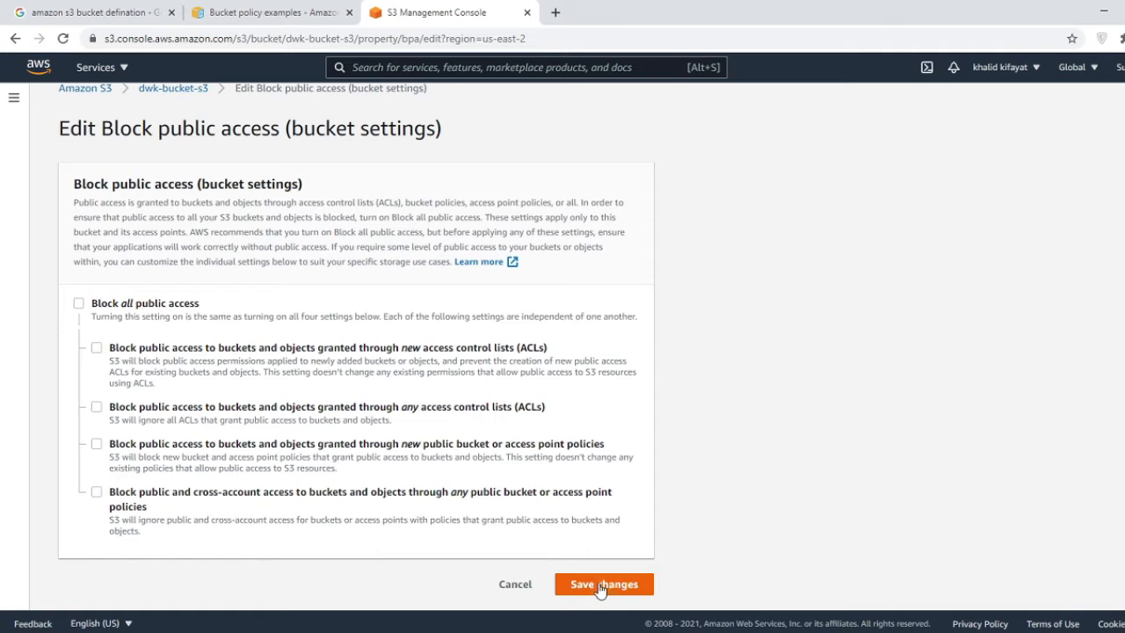
left_click(601, 586)
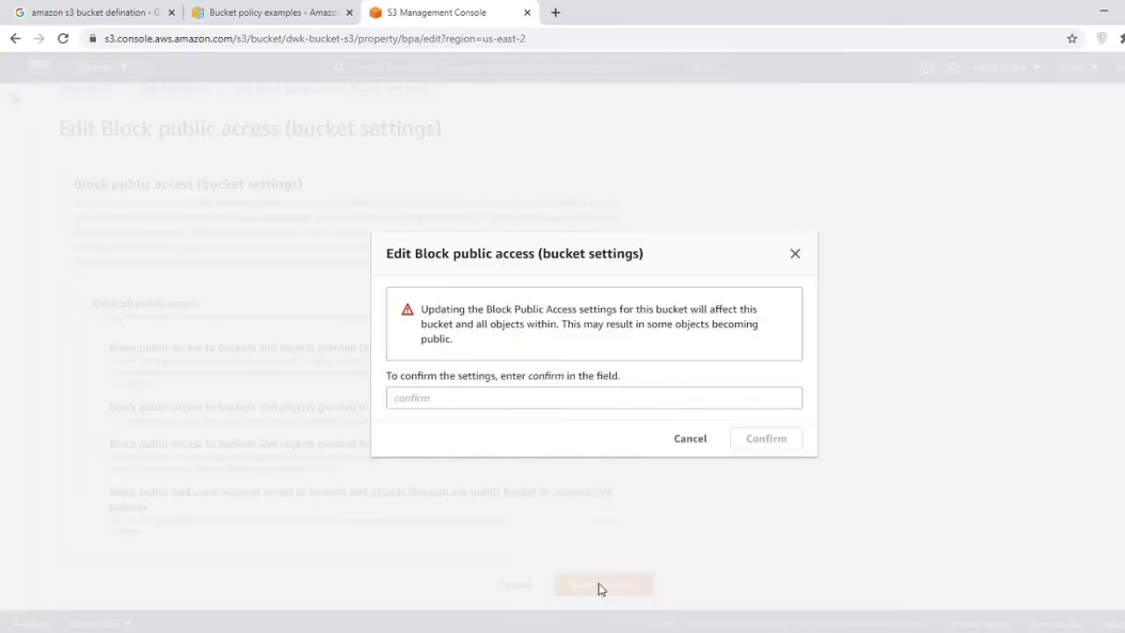
left_click(539, 396)
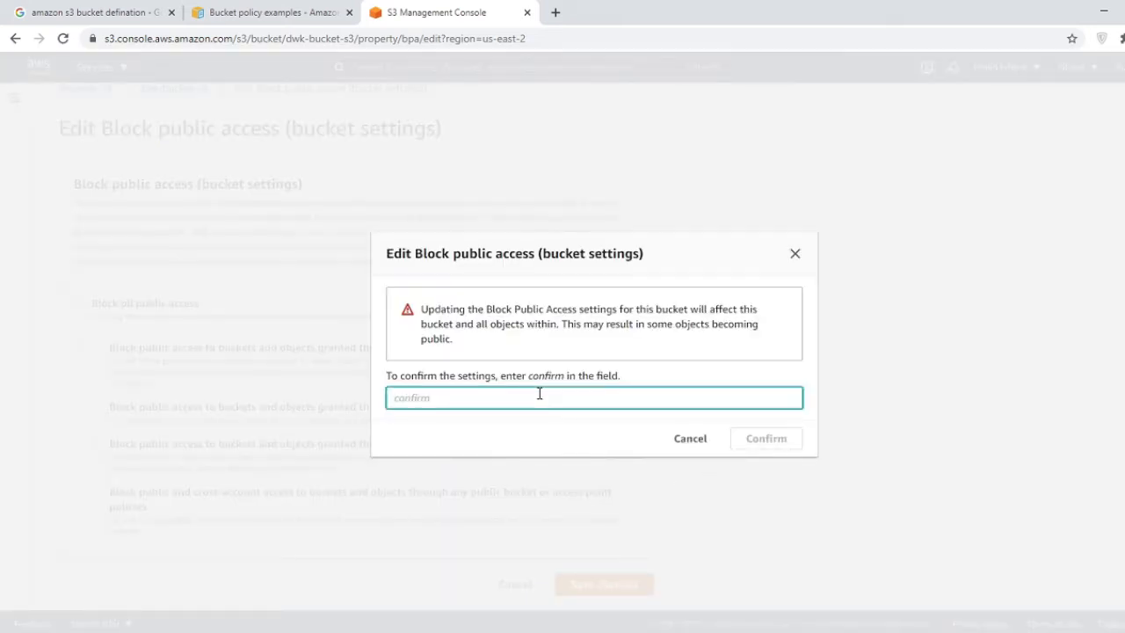
type("configmrm")
left_click(768, 444)
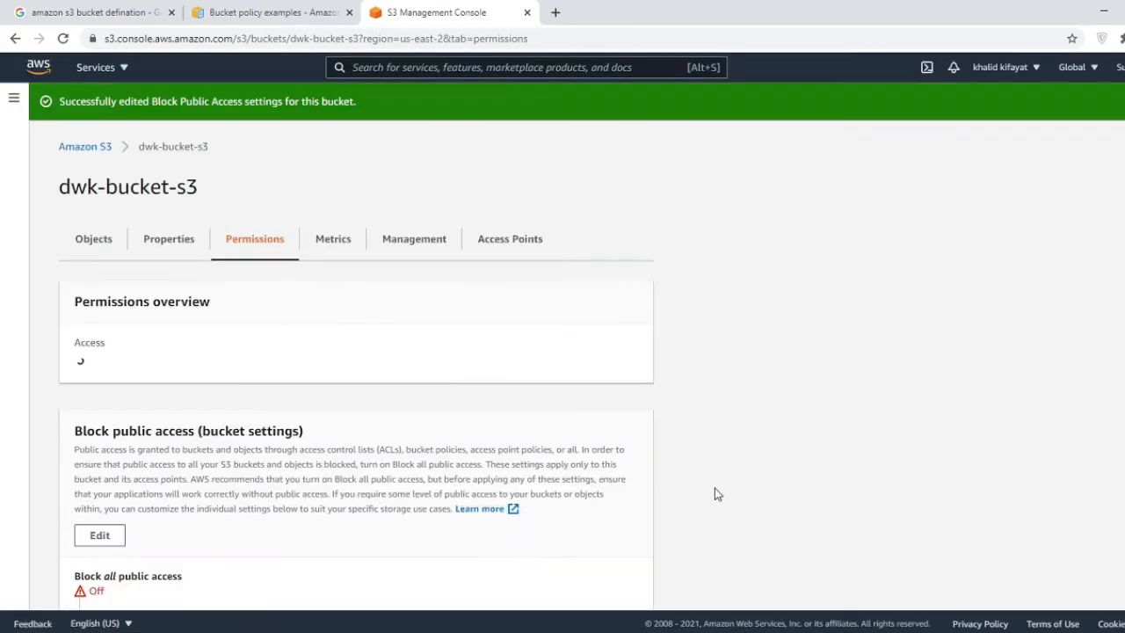
scroll(390, 401, "down", 1)
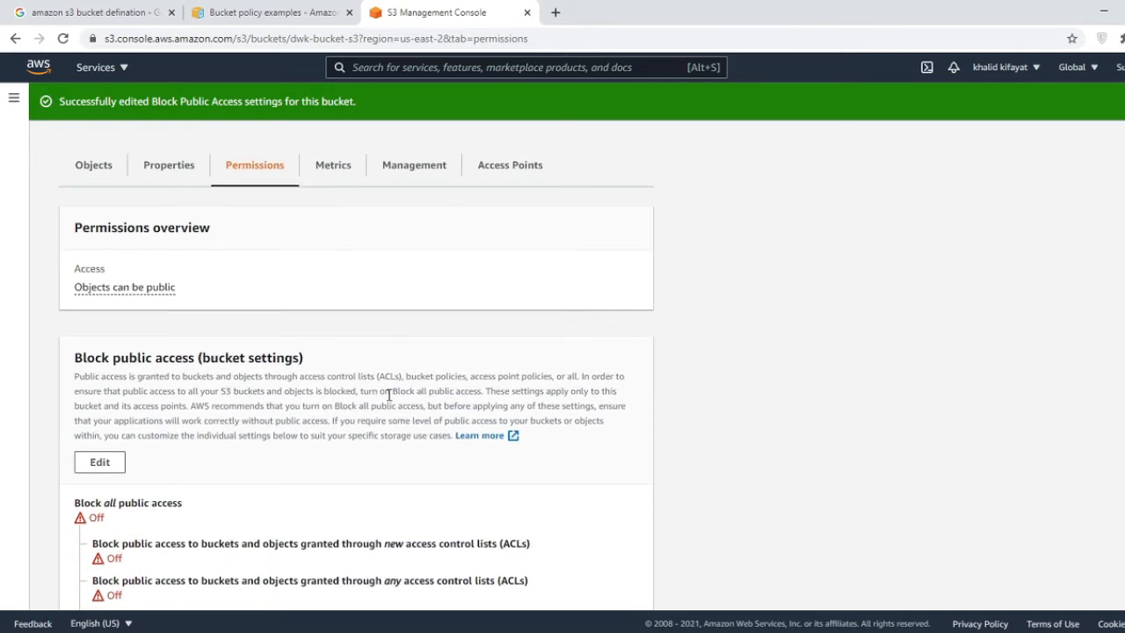
scroll(743, 407, "down", 1)
scroll(743, 407, "down", 3)
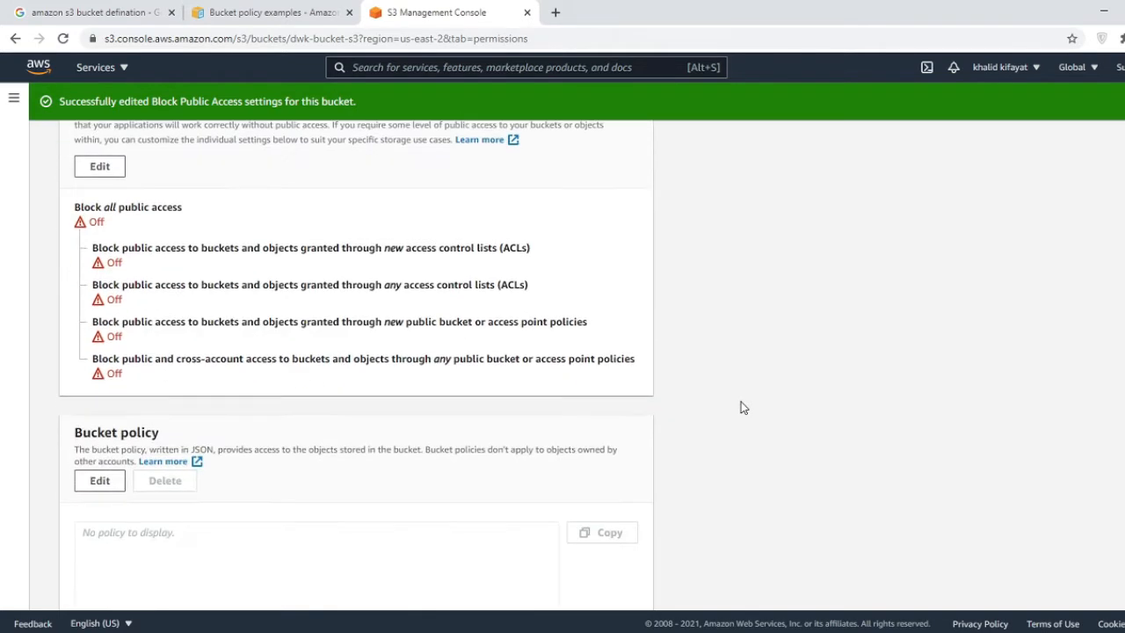
scroll(743, 406, "down", 4)
scroll(743, 407, "up", 1)
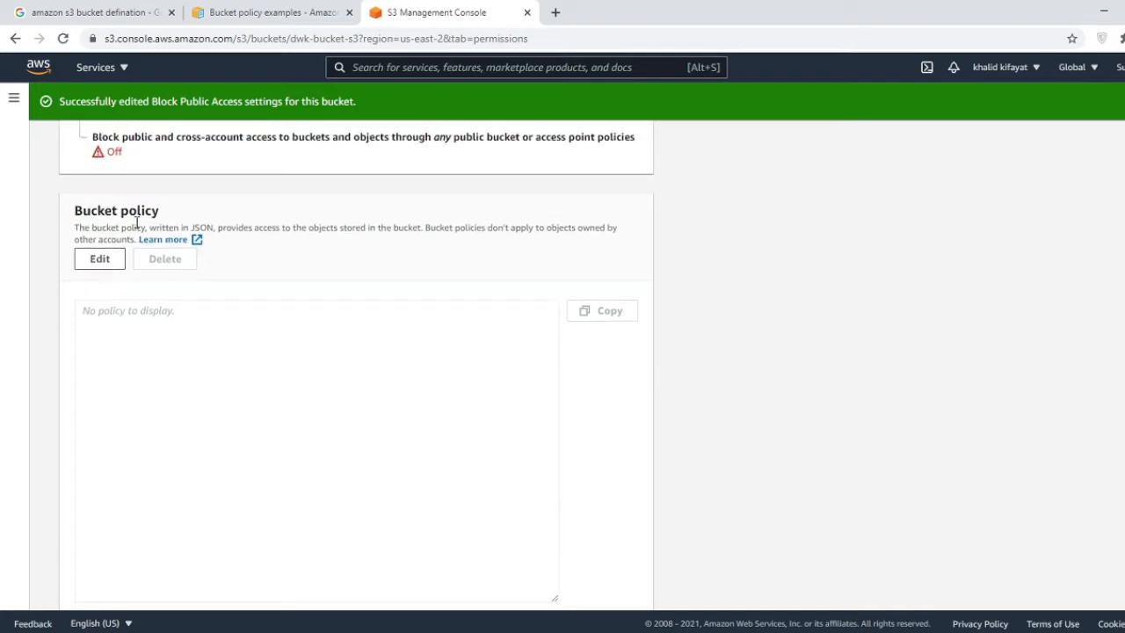
- Open dwk-bucket-s3's empty bucket policy editor and return to the policy examples page
left_click(102, 268)
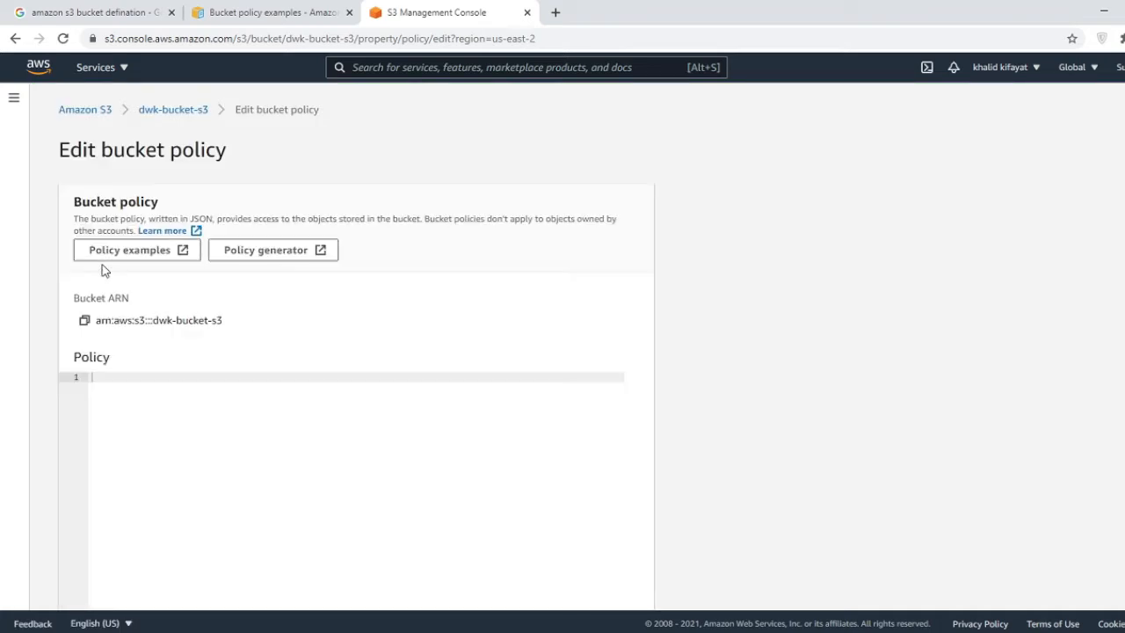
scroll(103, 269, "down", 1)
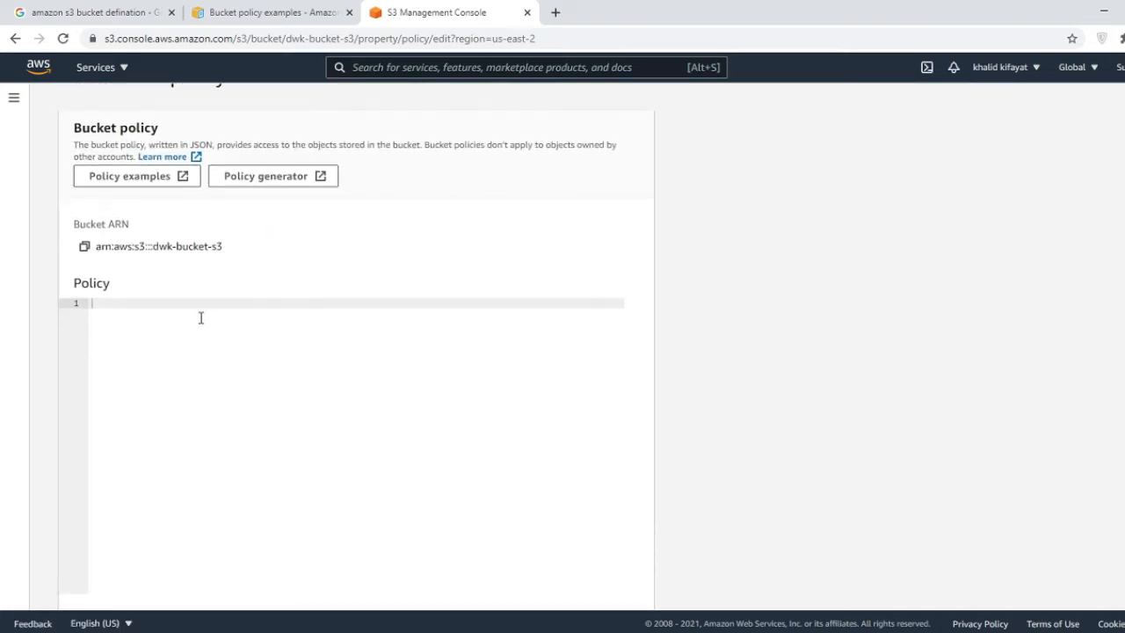
left_click(116, 13)
- Copy the PublicRead read-only anonymous access JSON from the bucket policy examples page
left_click(272, 12)
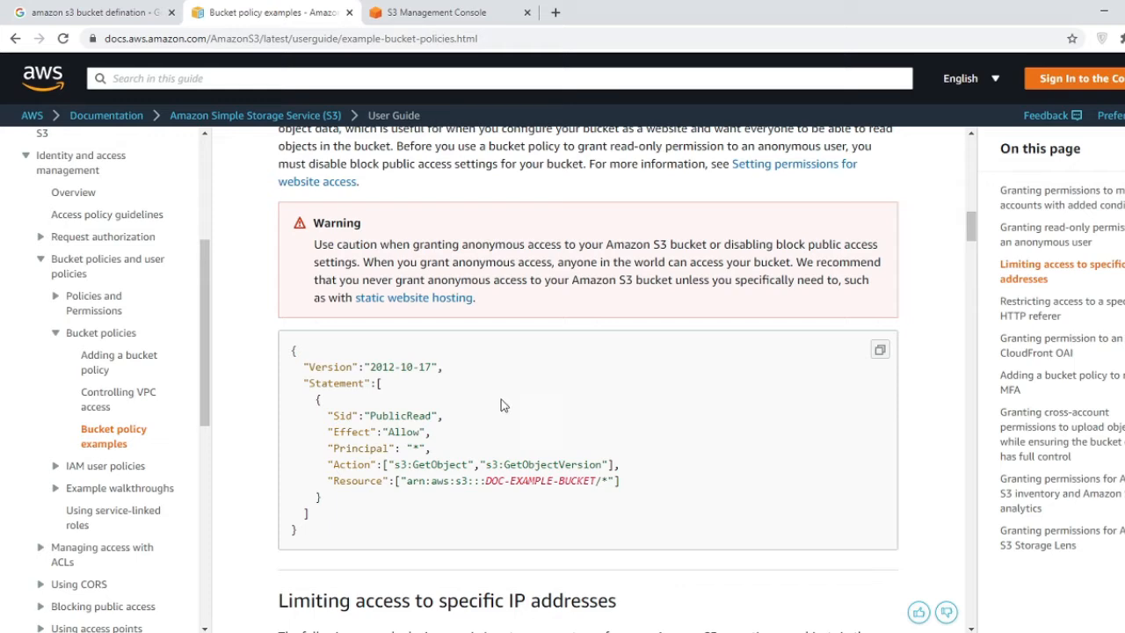
scroll(458, 383, "up", 2)
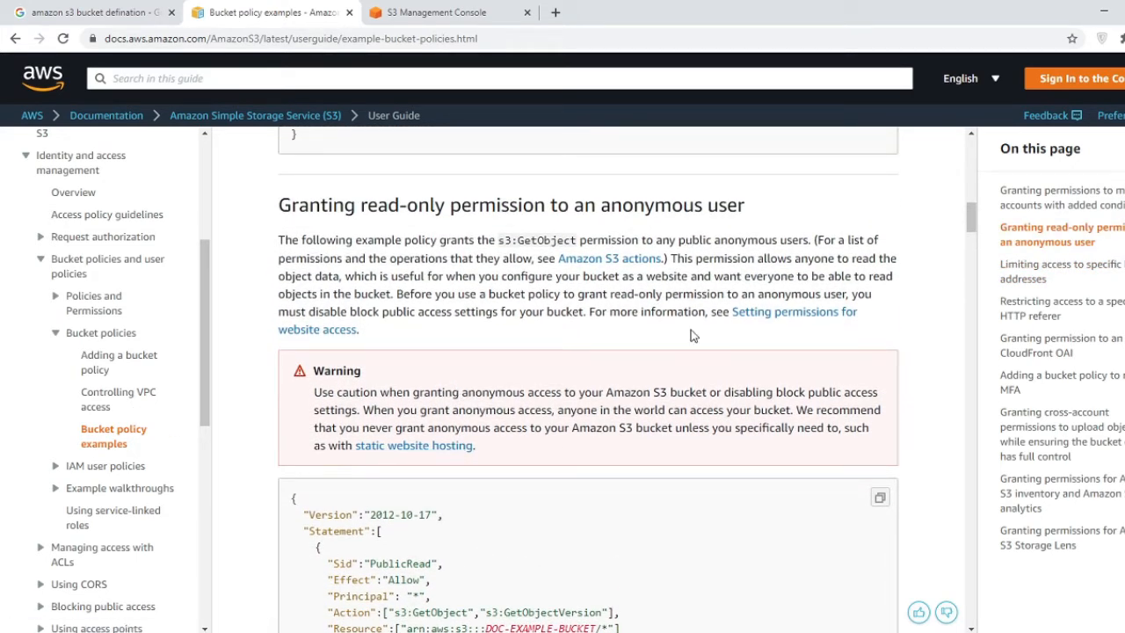
scroll(693, 241, "down", 1)
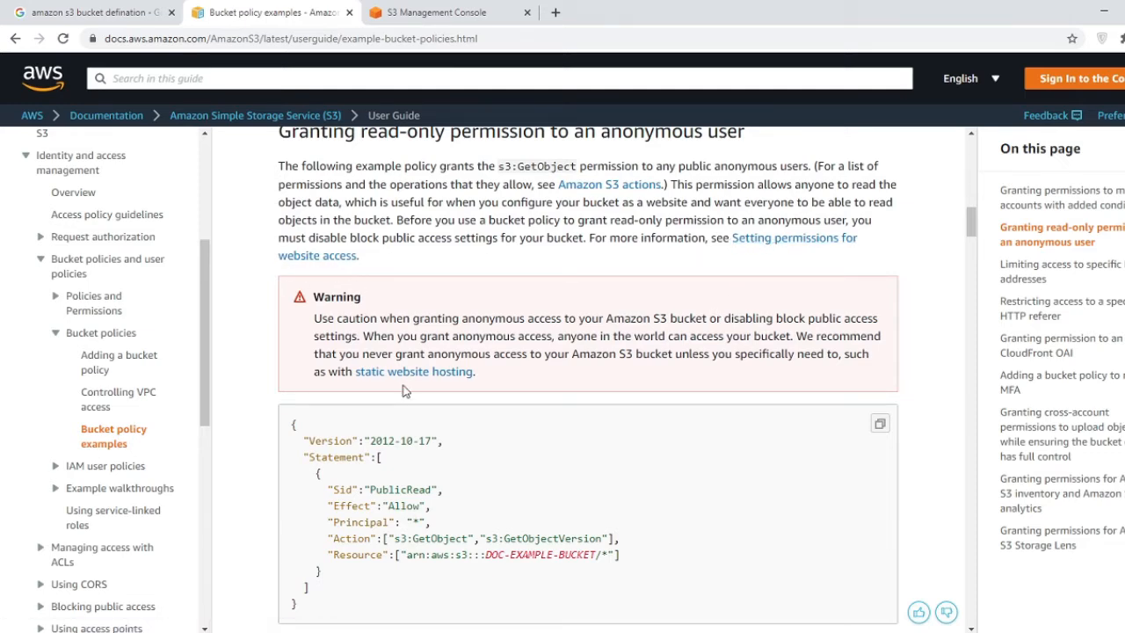
scroll(411, 393, "down", 1)
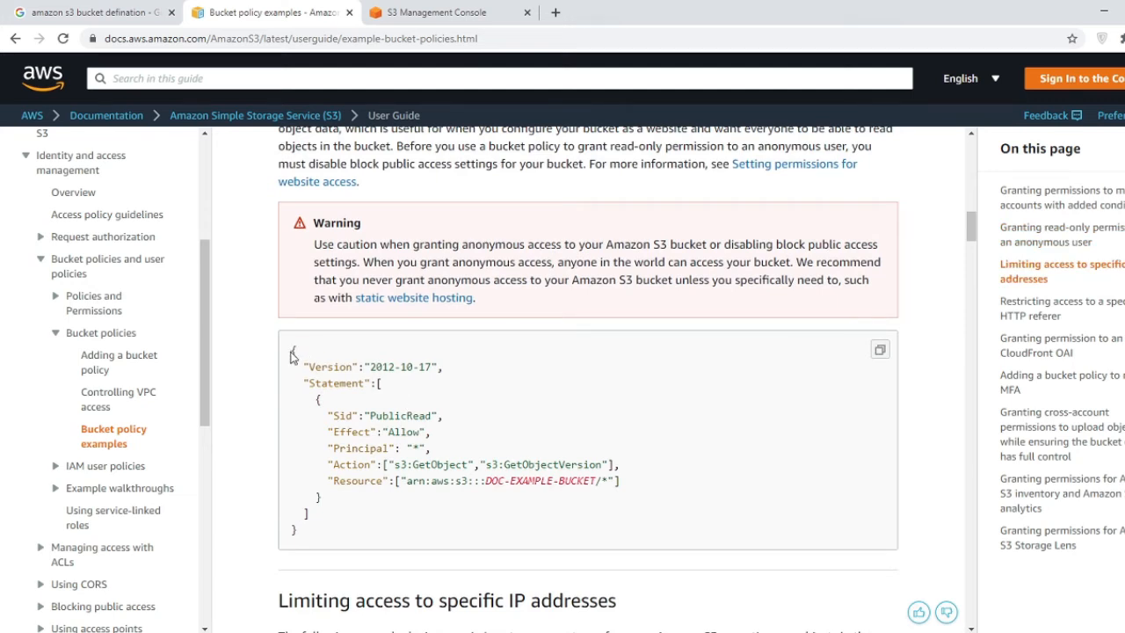
left_click_drag(293, 355, 397, 527)
right_click(362, 463)
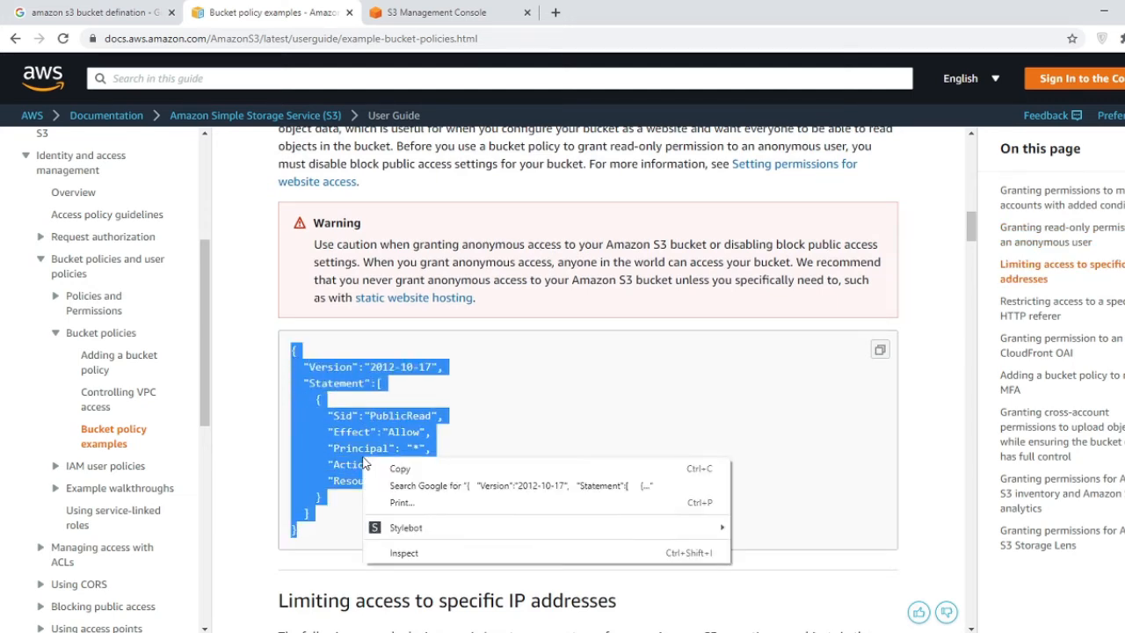
left_click(392, 469)
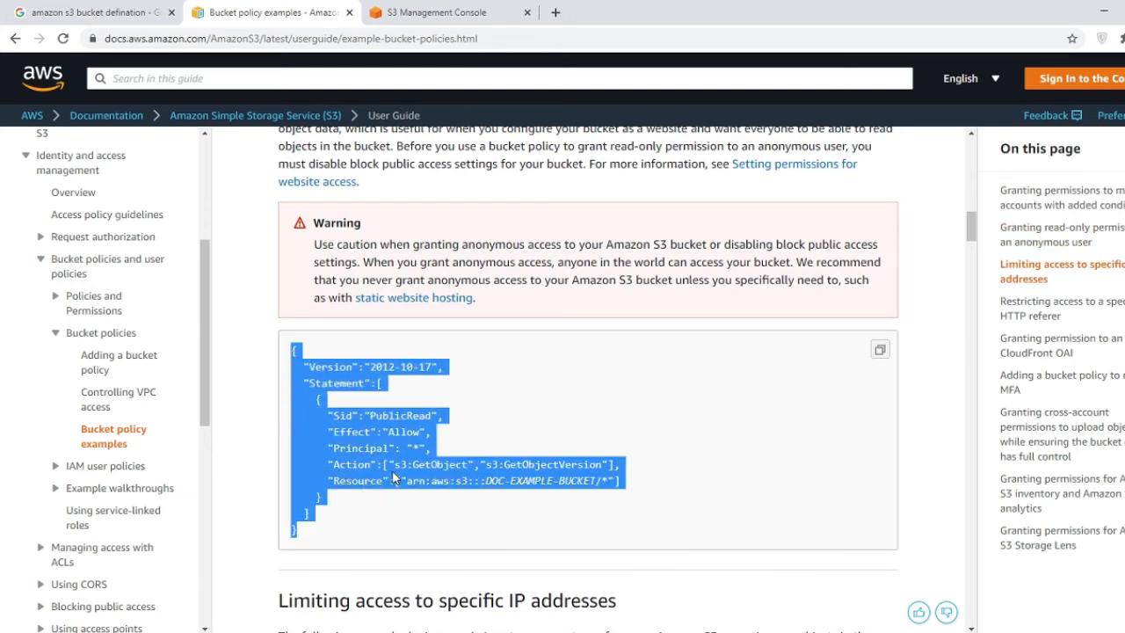
- Paste the copied PublicRead JSON into the dwk-bucket-s3 bucket policy editor
left_click(407, 10)
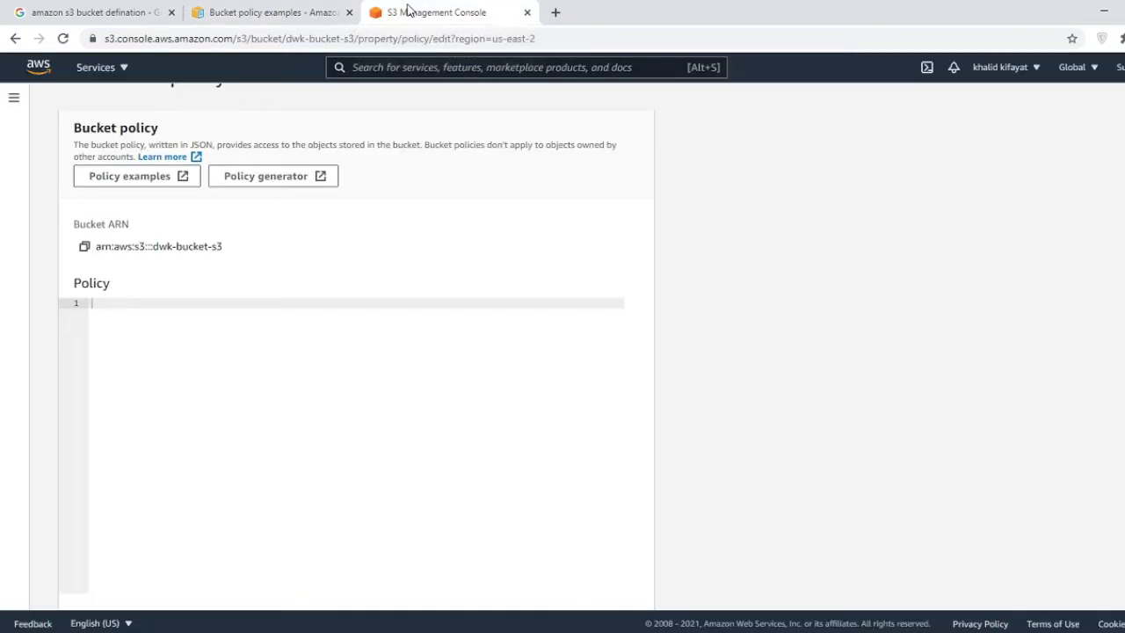
right_click(108, 311)
left_click(146, 419)
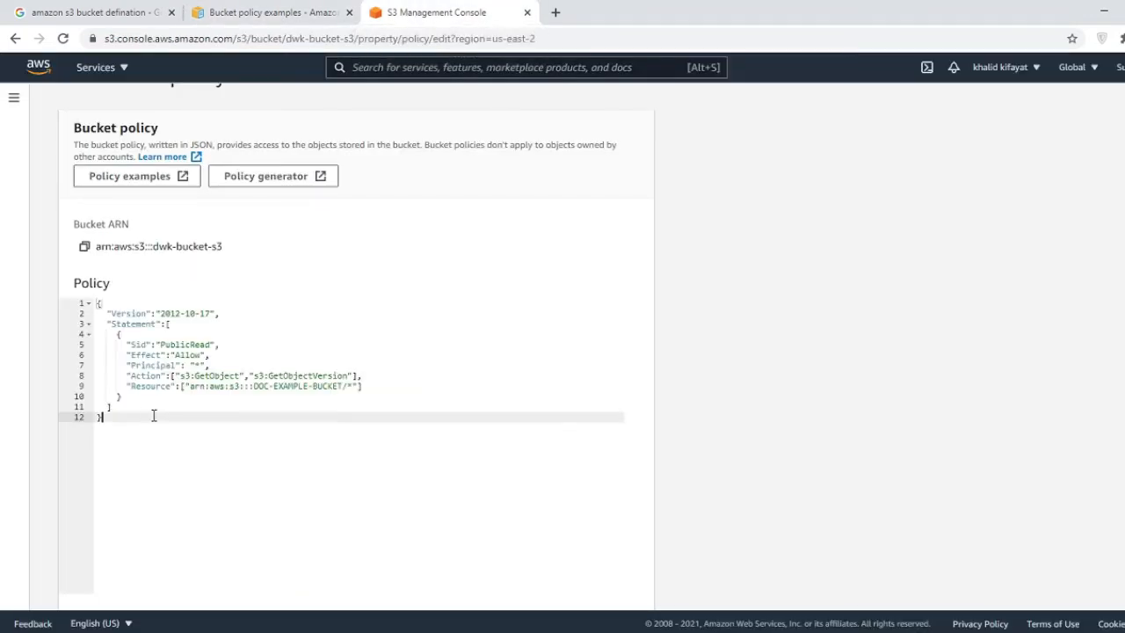
left_click(281, 11)
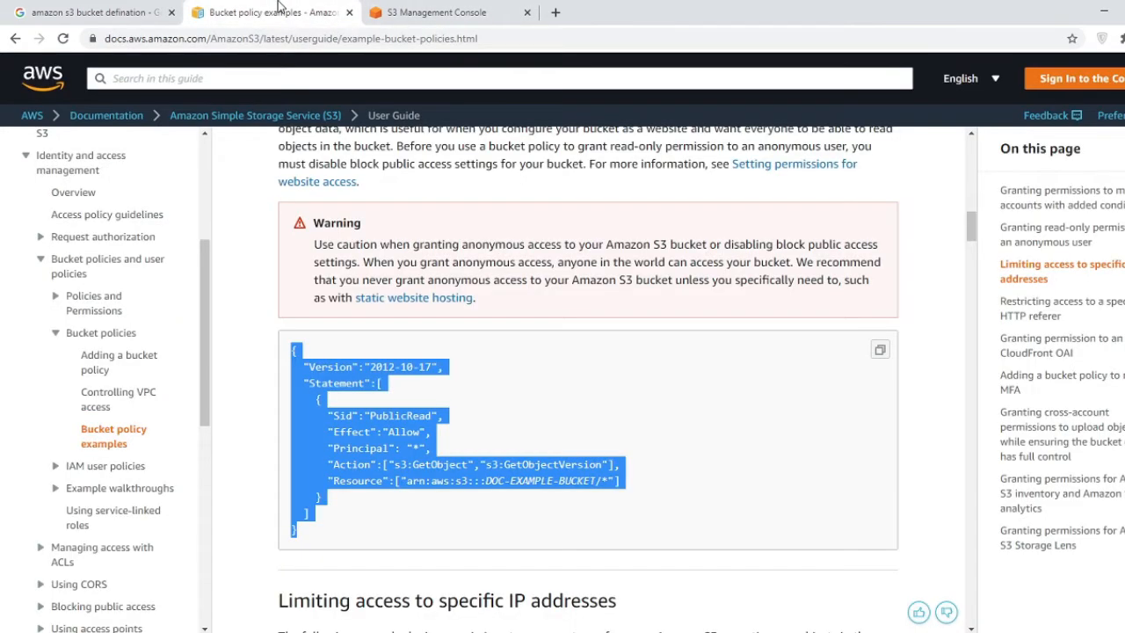
left_click(530, 428)
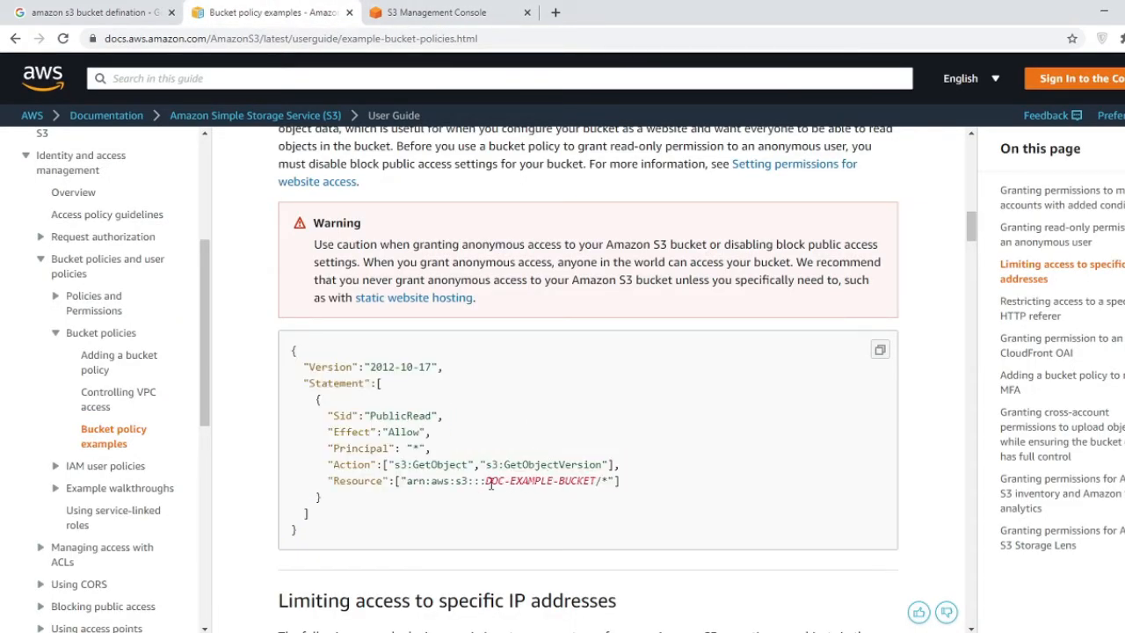
- Replace DOC-EXAMPLE-BUCKET with dwk-bucket-s3 in the Resource line and save the policy
left_click(459, 13)
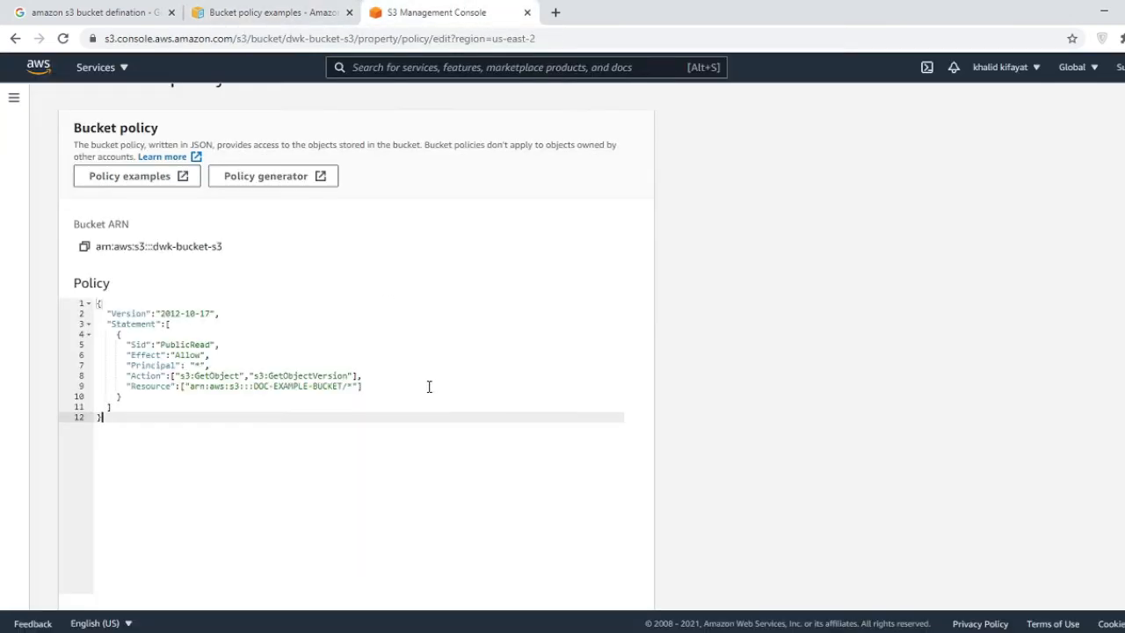
left_click(347, 386)
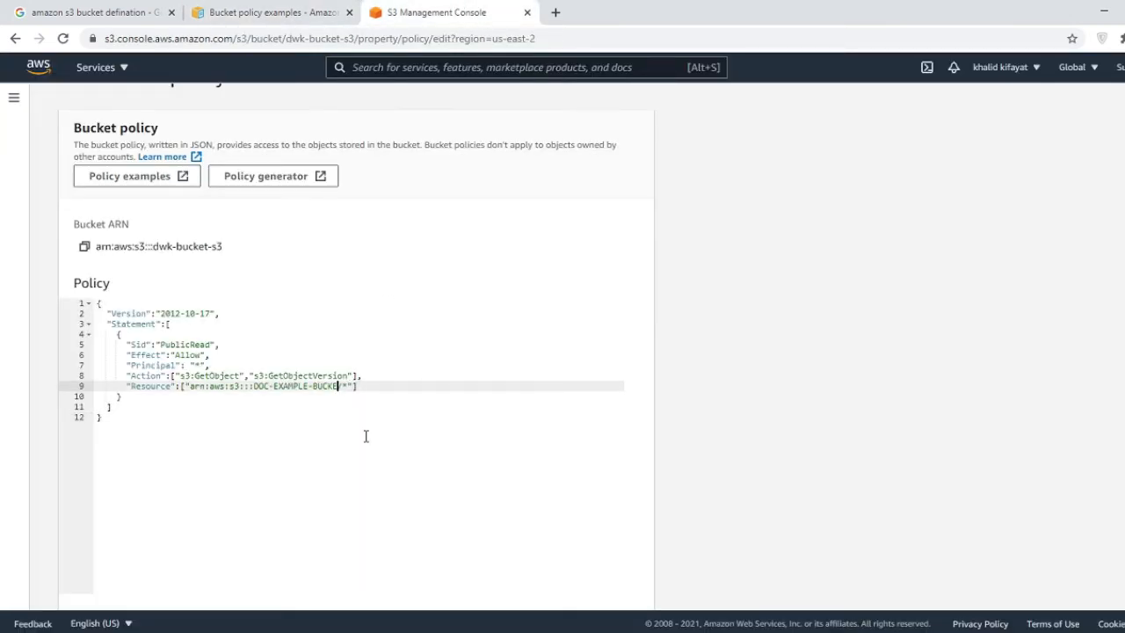
key("BackSpace")
key("BackSpace")
key("BackSpace")
key("BackSpace")
key("BackSpace")
key("BackSpace")
key("BackSpace")
key("BackSpace")
key("BackSpace")
key("BackSpace")
key("BackSpace")
key("BackSpace")
key("BackSpace")
key("BackSpace")
key("BackSpace")
key("BackSpace")
key("BackSpace")
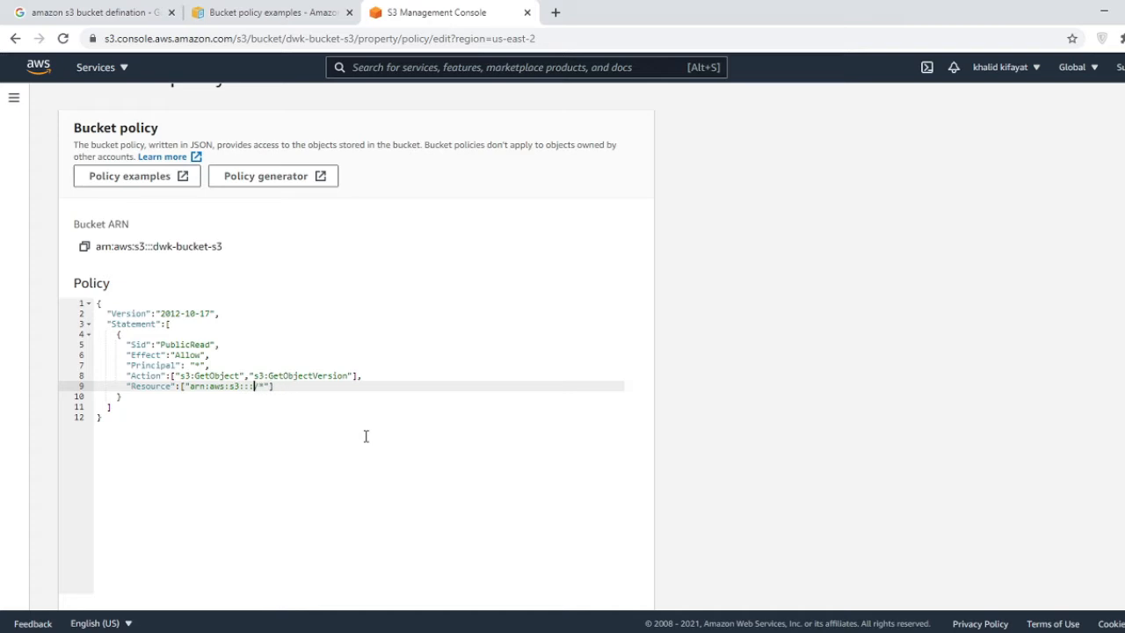
scroll(366, 436, "up", 1)
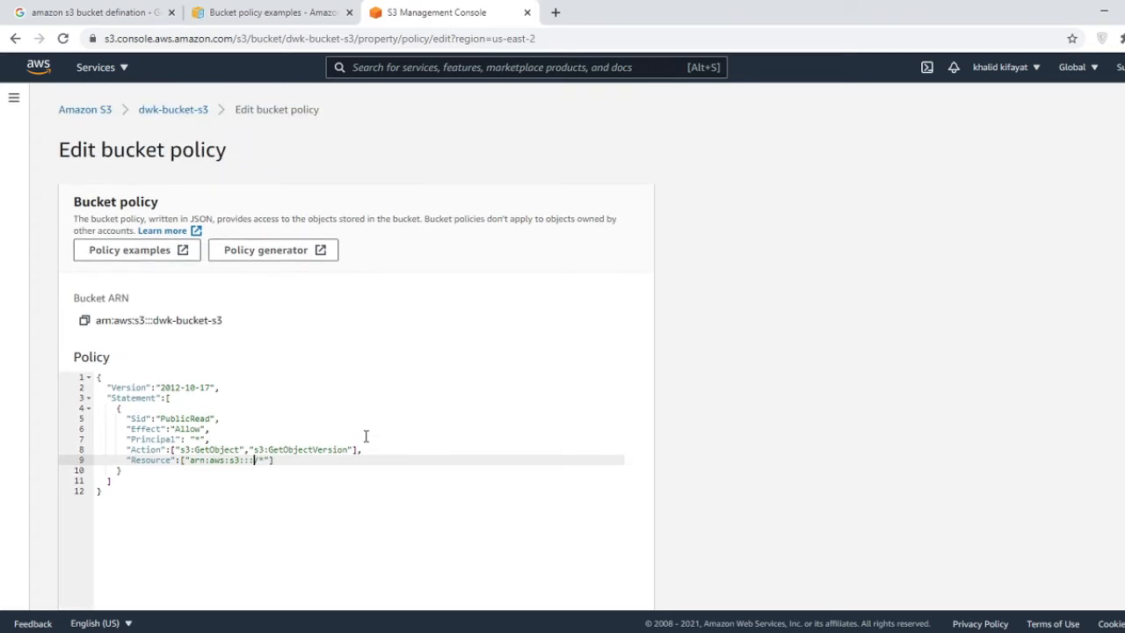
type("dwk-bucket-s3")
scroll(366, 436, "down", 4)
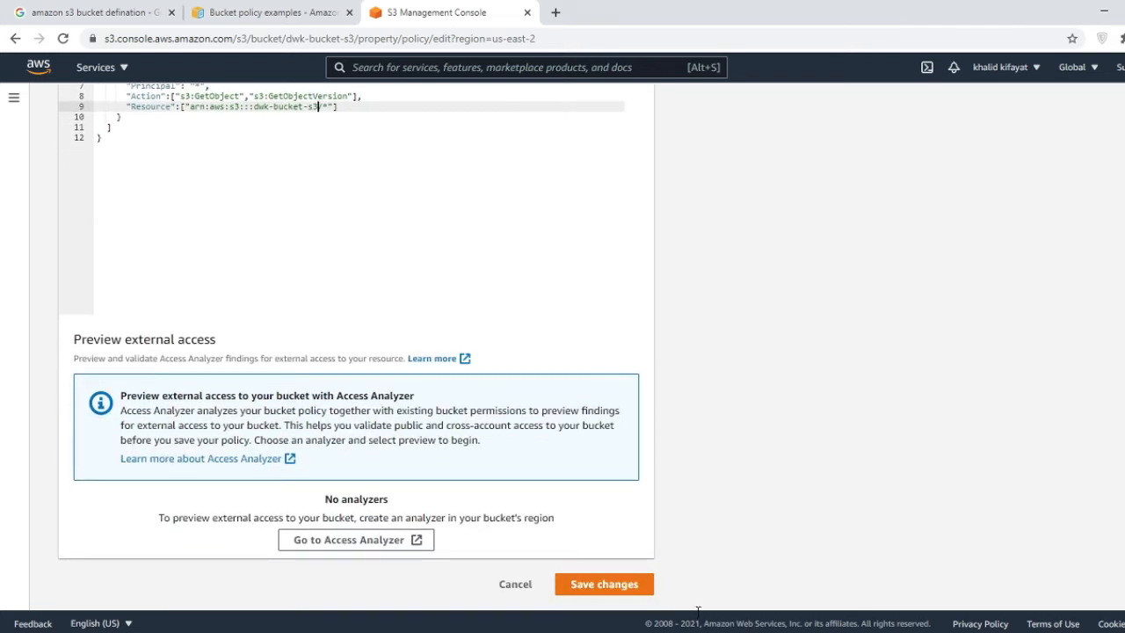
left_click(612, 588)
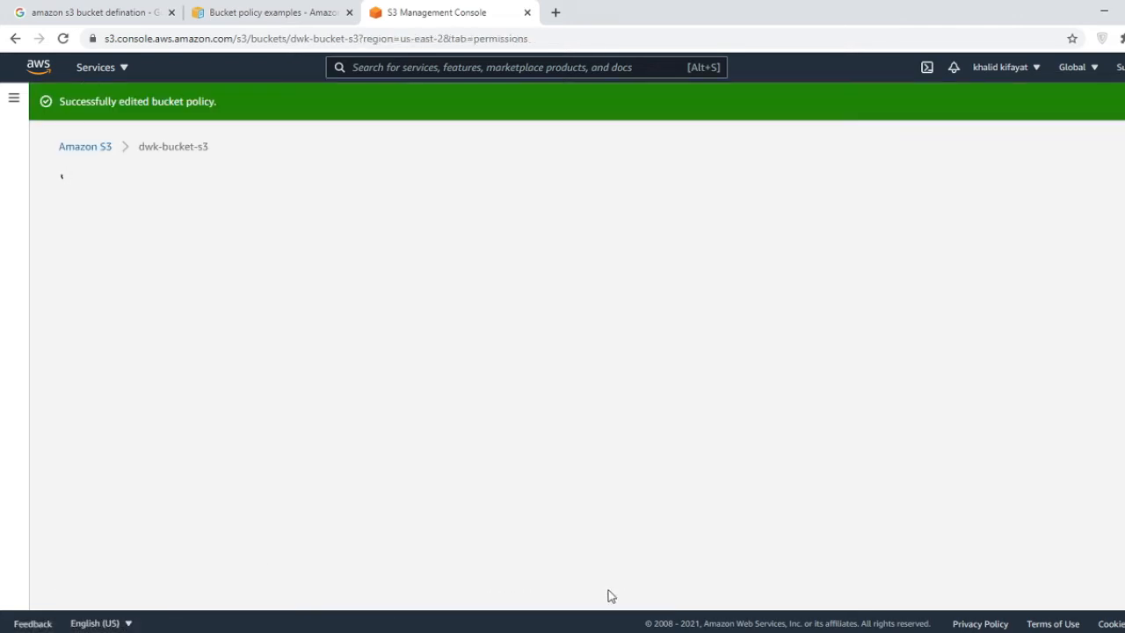
scroll(431, 397, "down", 1)
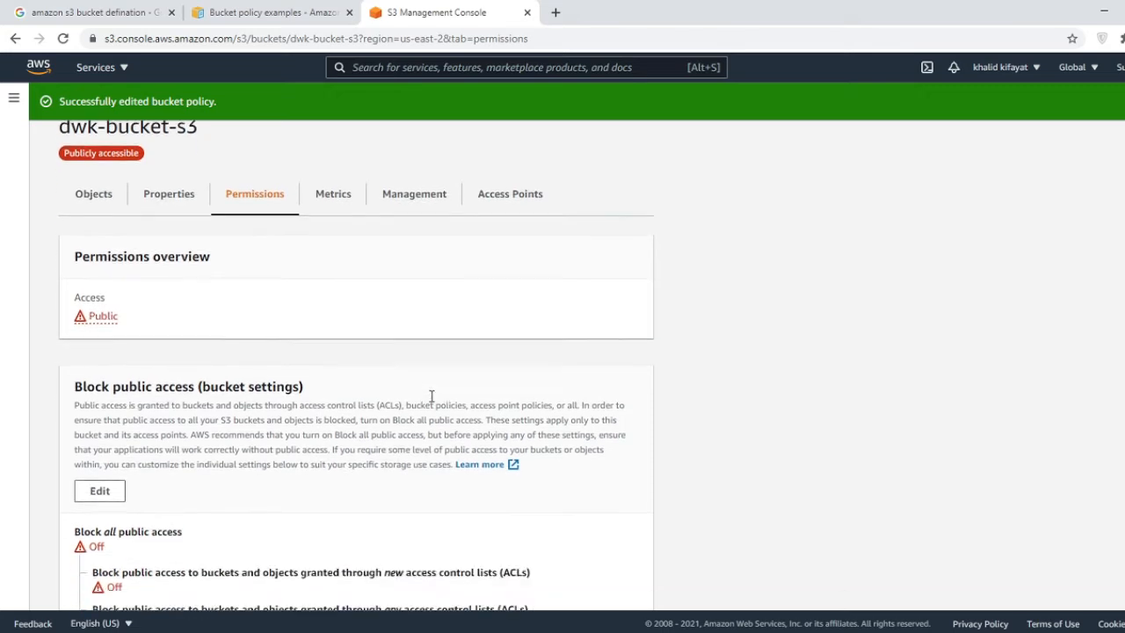
scroll(395, 314, "down", 6)
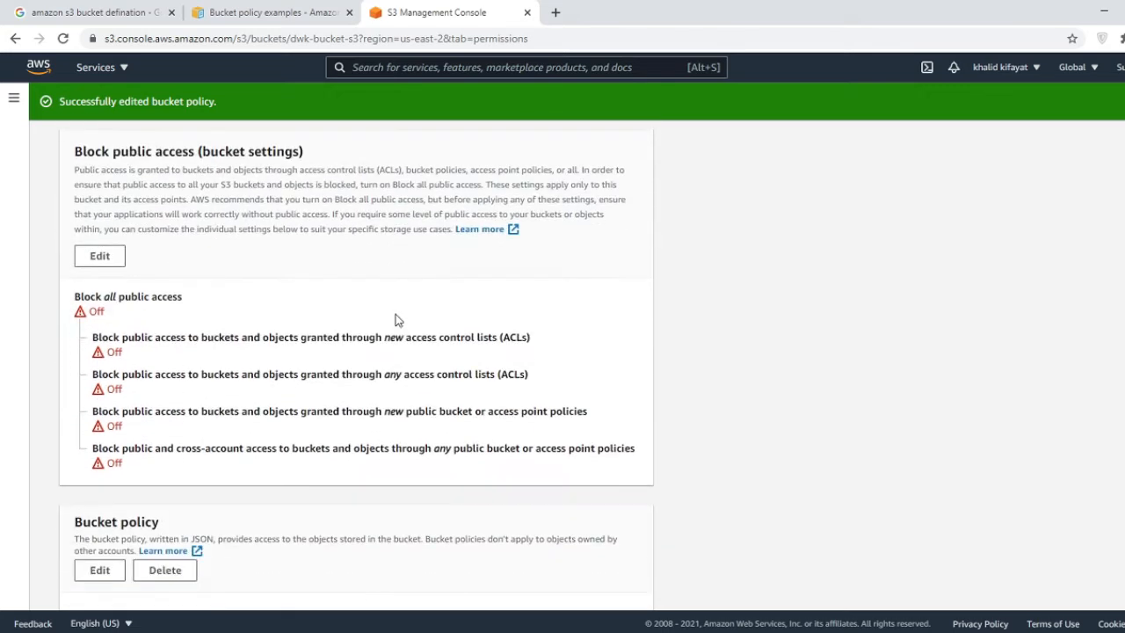
scroll(391, 321, "down", 3)
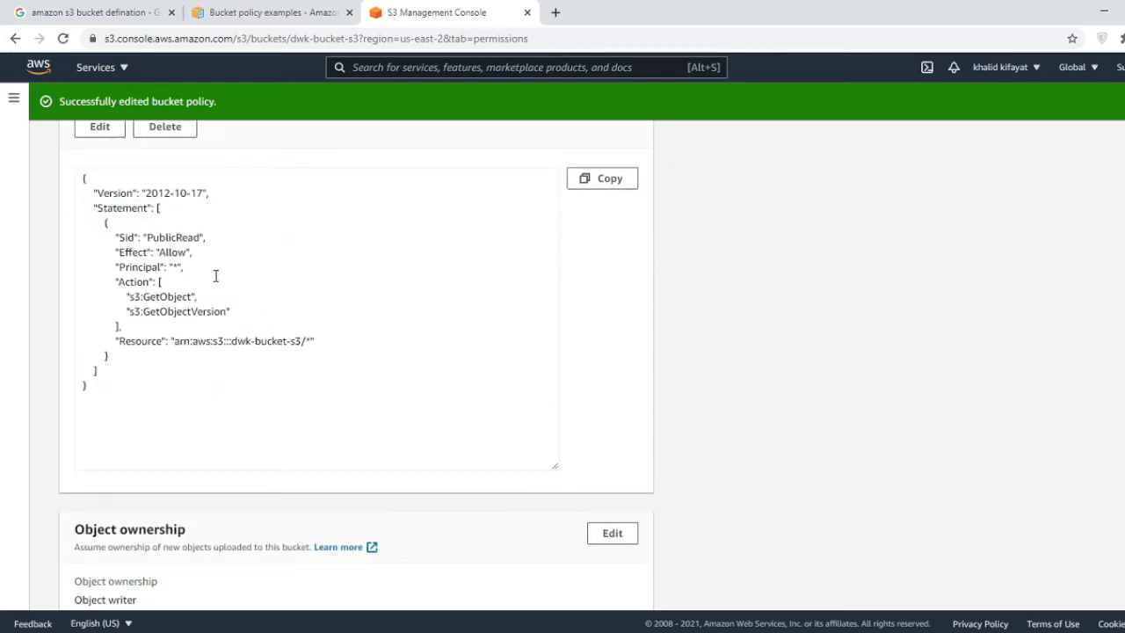
scroll(254, 262, "up", 1)
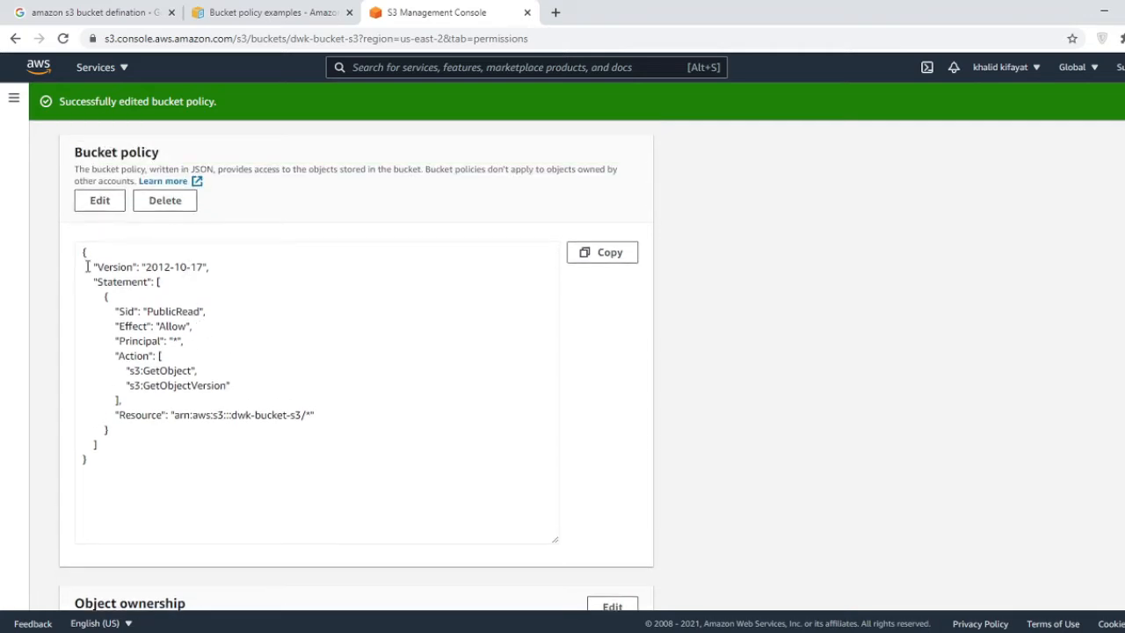
left_click_drag(94, 266, 151, 268)
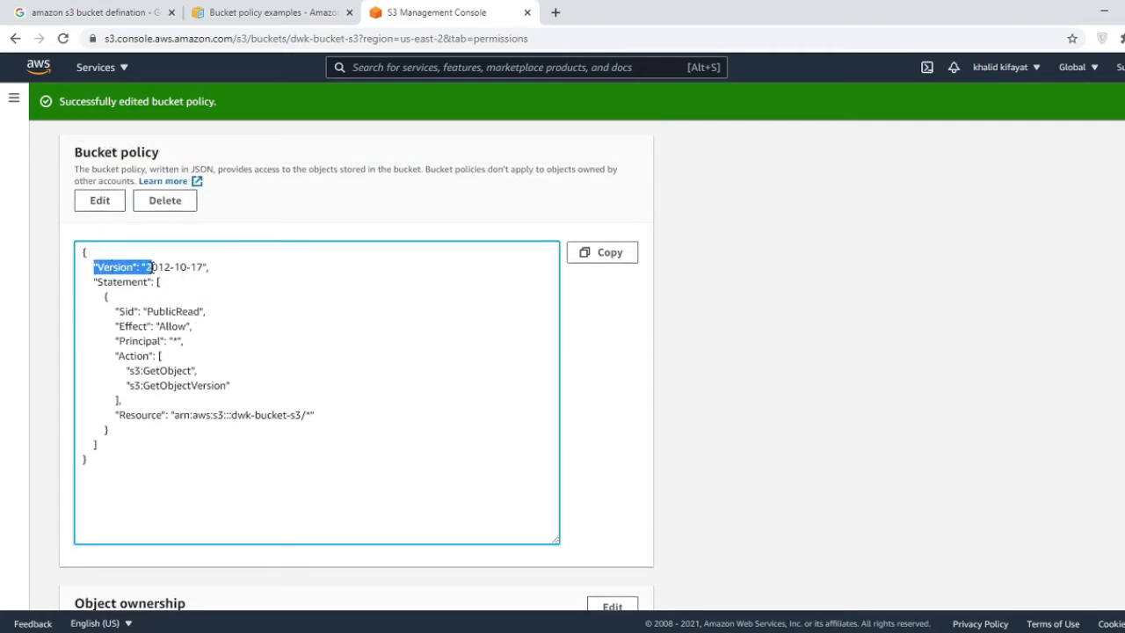
left_click(132, 284)
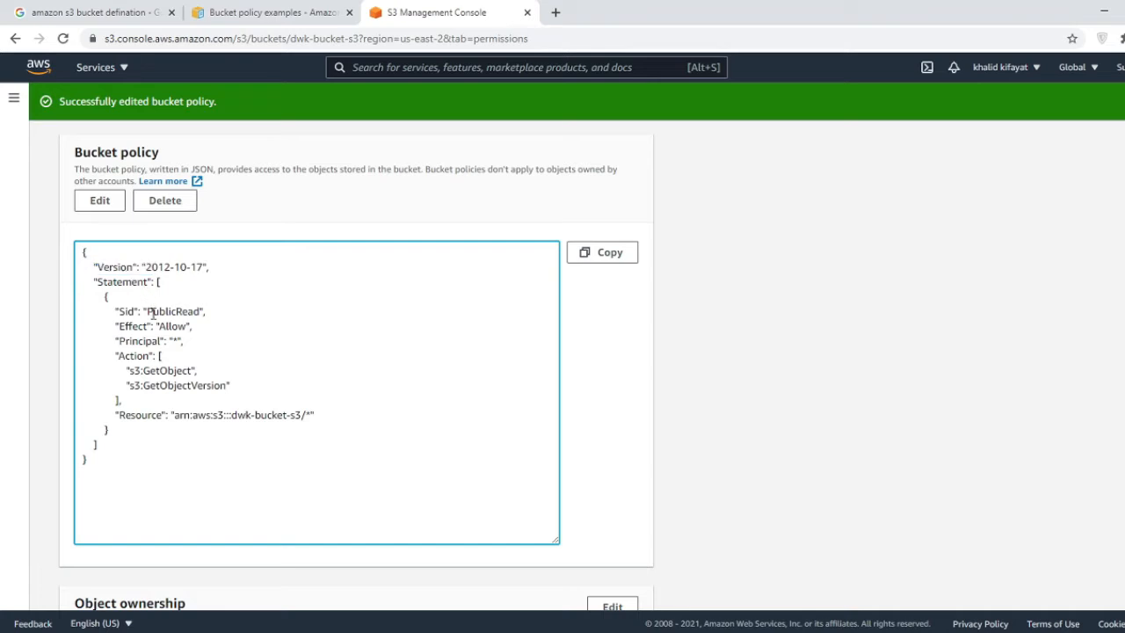
left_click_drag(148, 311, 193, 312)
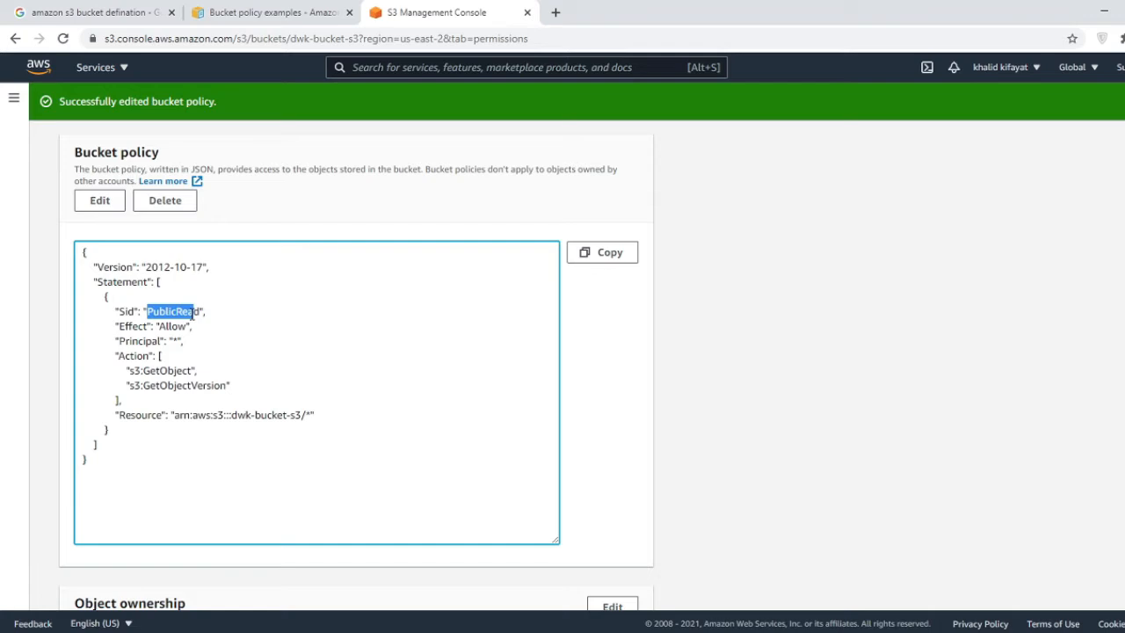
left_click_drag(194, 313, 179, 340)
left_click(182, 312)
left_click(177, 343)
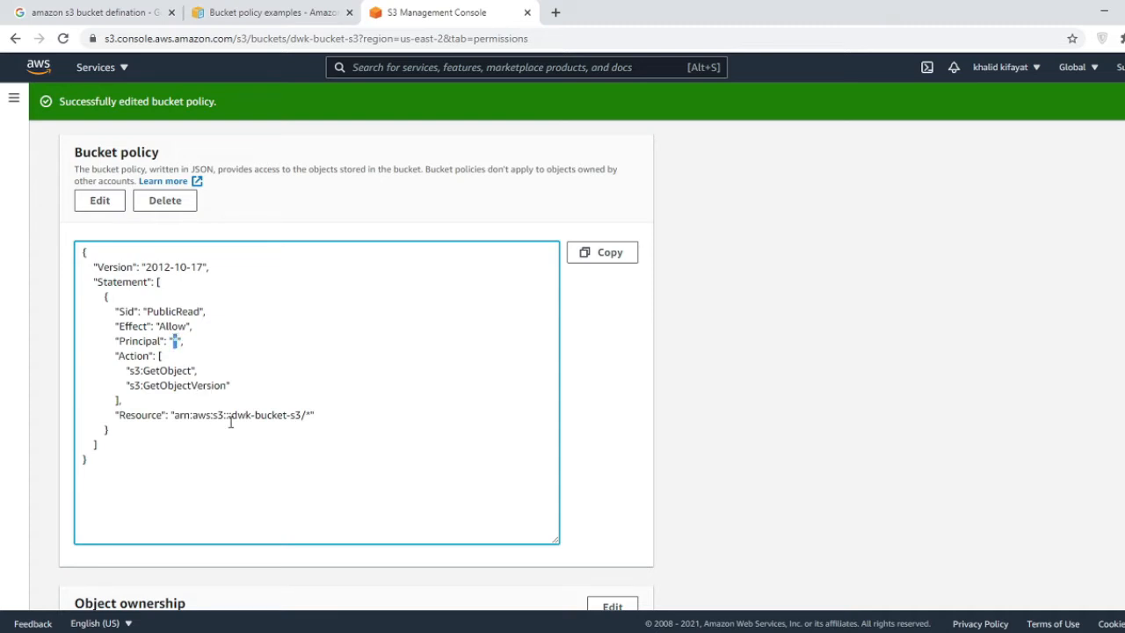
scroll(230, 422, "down", 3)
scroll(463, 382, "down", 3)
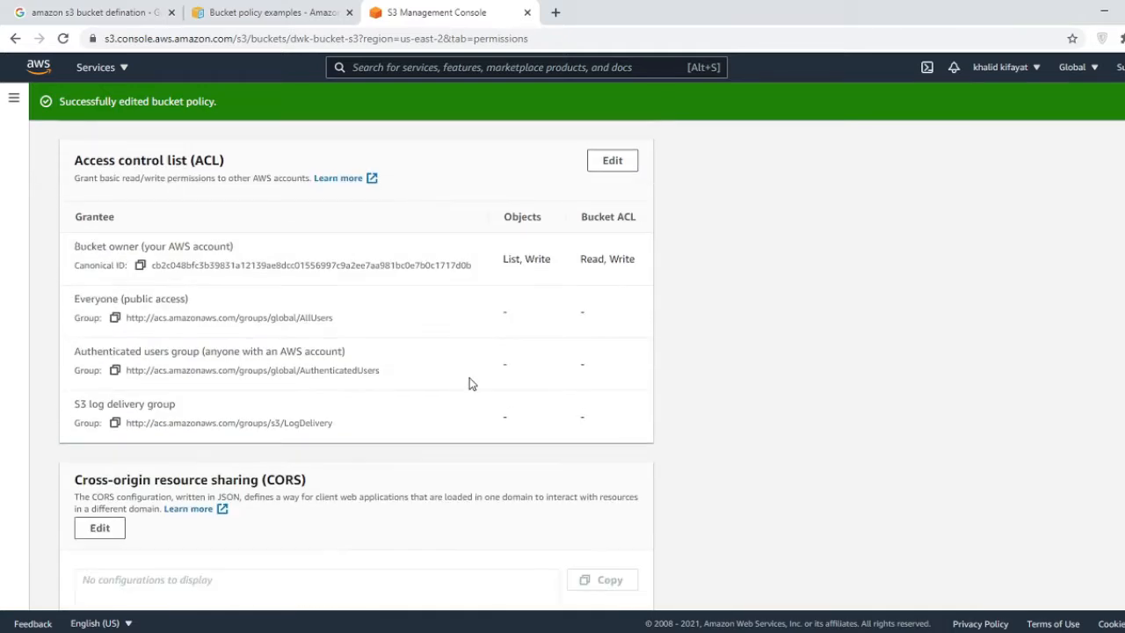
scroll(665, 342, "down", 3)
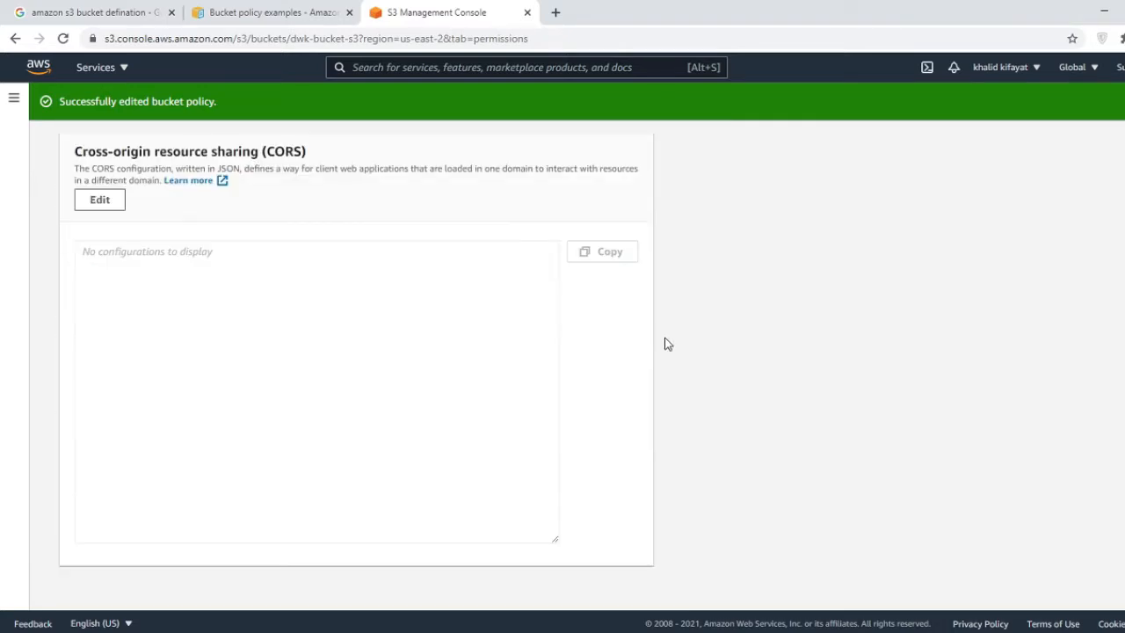
scroll(665, 343, "up", 15)
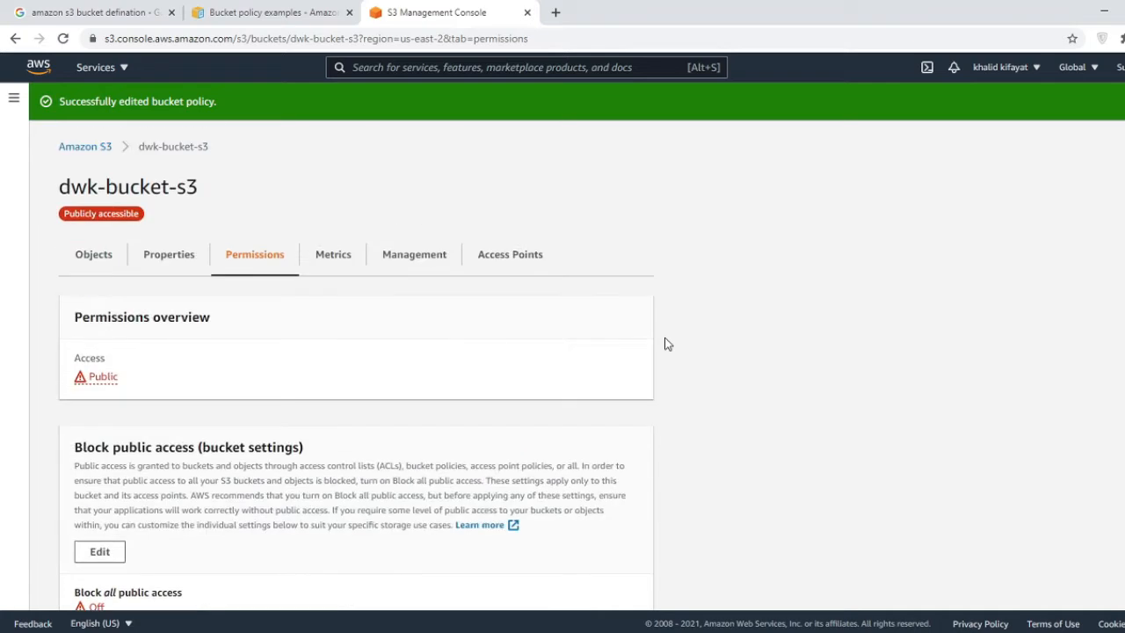
- Open front dimming TO DO.png in dwk-bucket-s3, view it via its Object URL, then go back
left_click(88, 149)
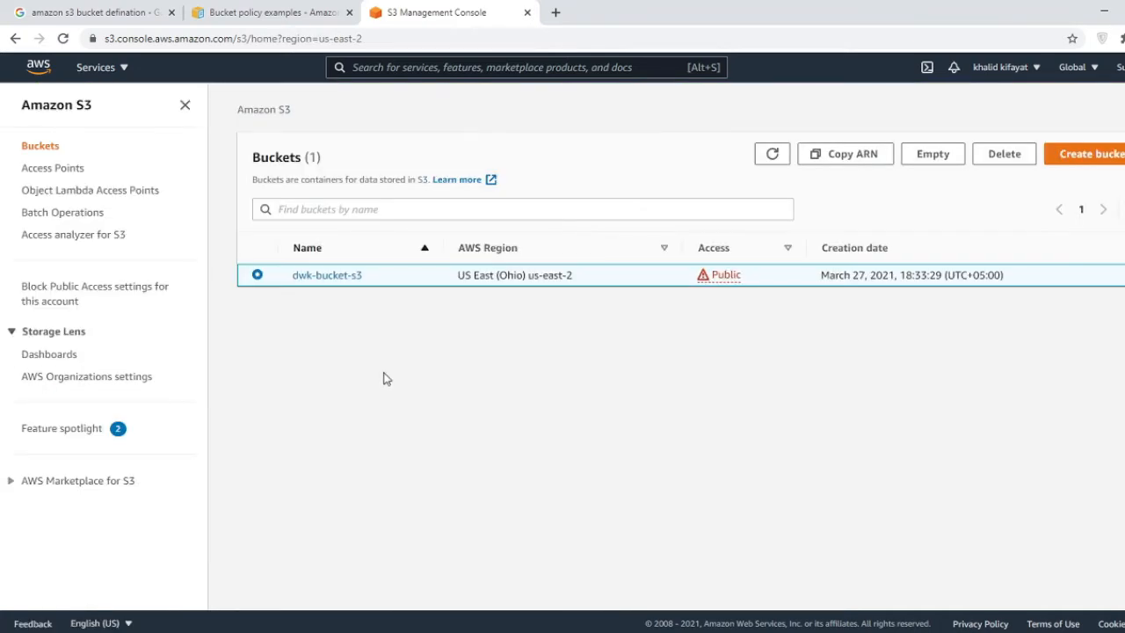
left_click(332, 275)
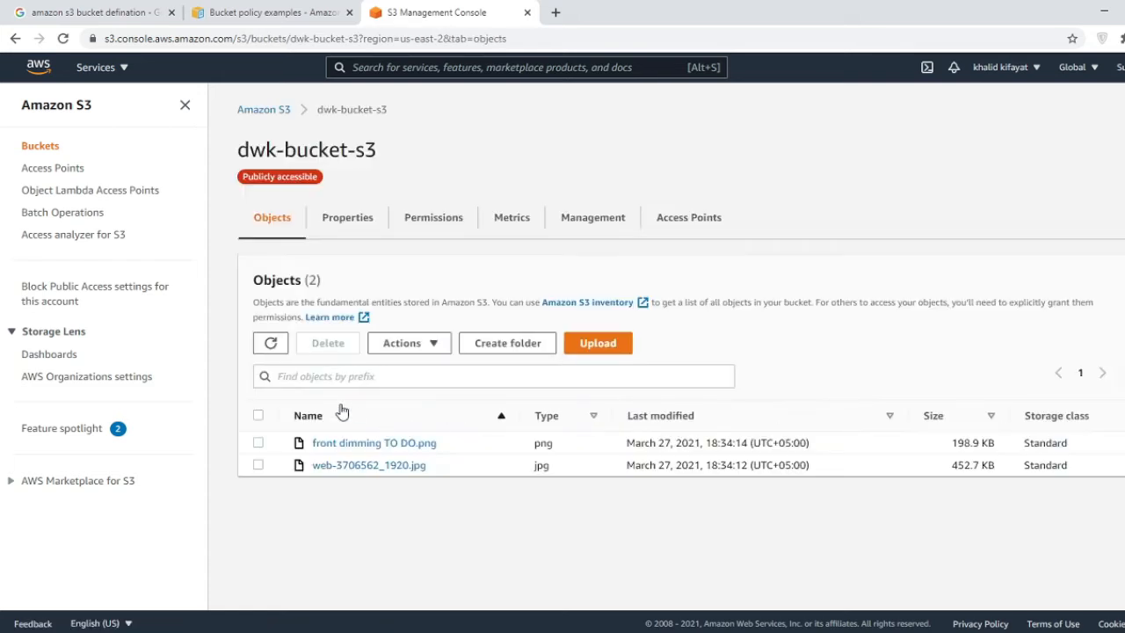
left_click(405, 445)
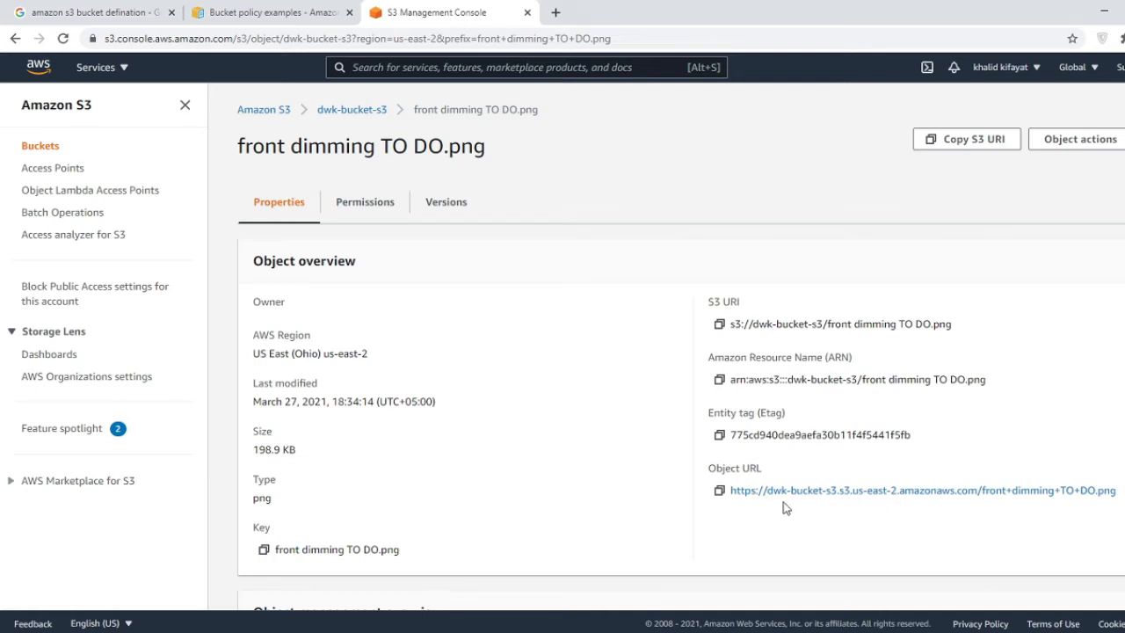
left_click(867, 492)
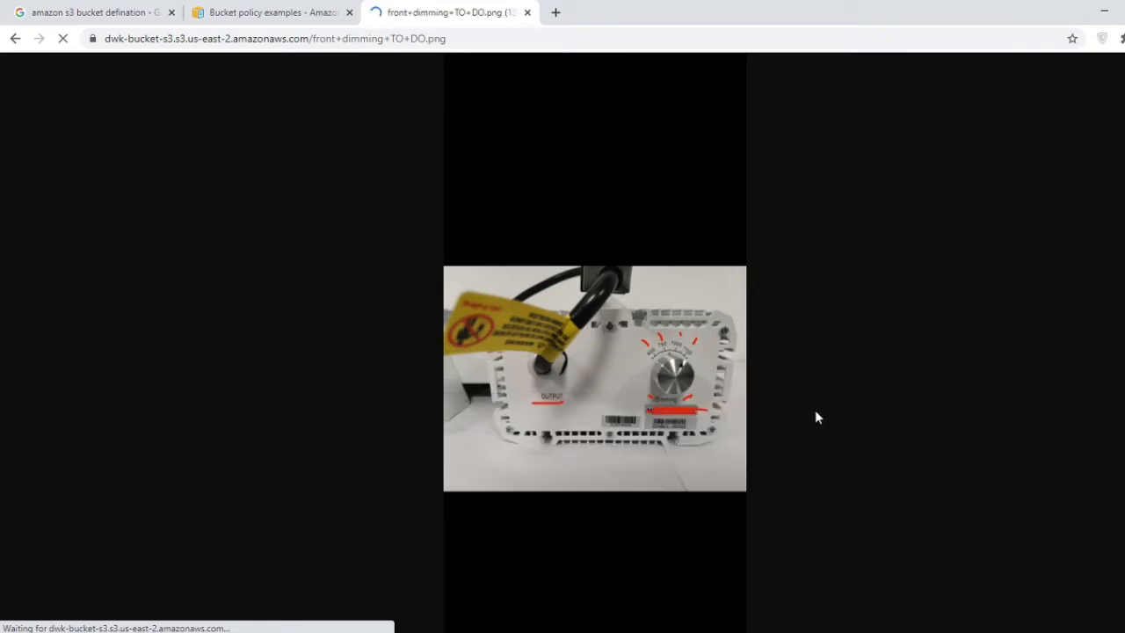
left_click(516, 39)
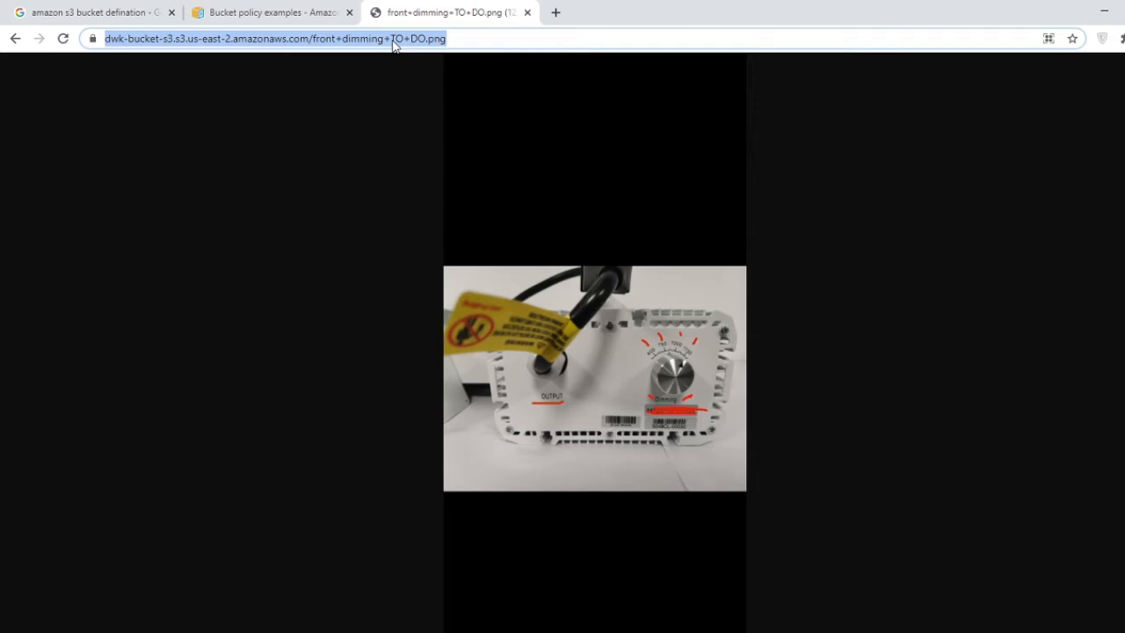
left_click(17, 40)
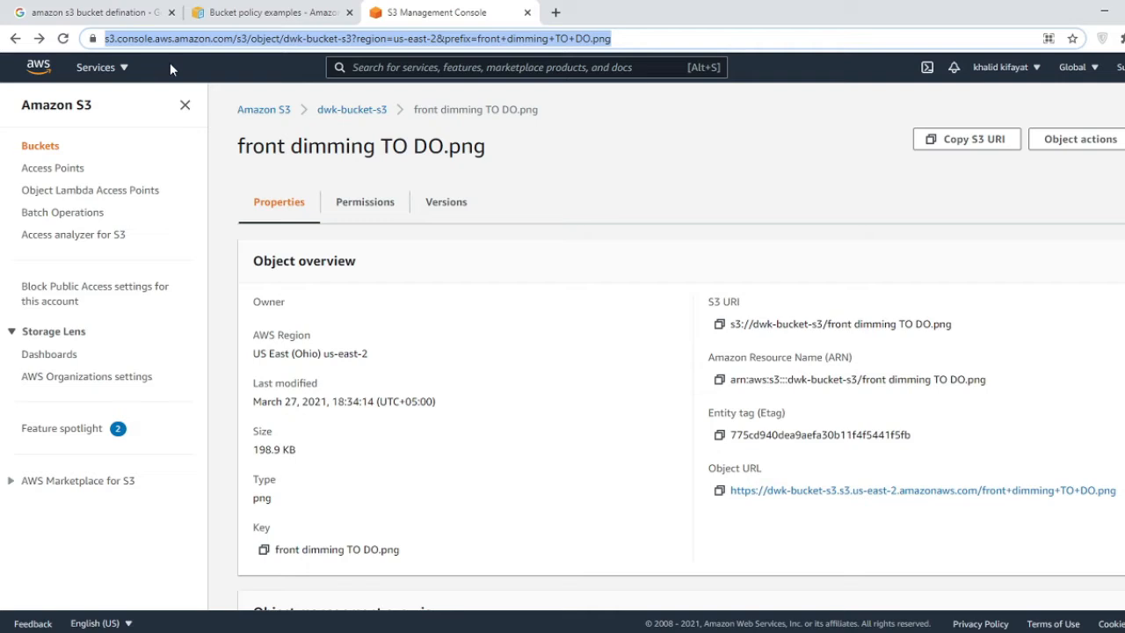
- View web-3706562_1920.jpg through its public Object URL, then return to the dwk-bucket-s3 object list
left_click(355, 110)
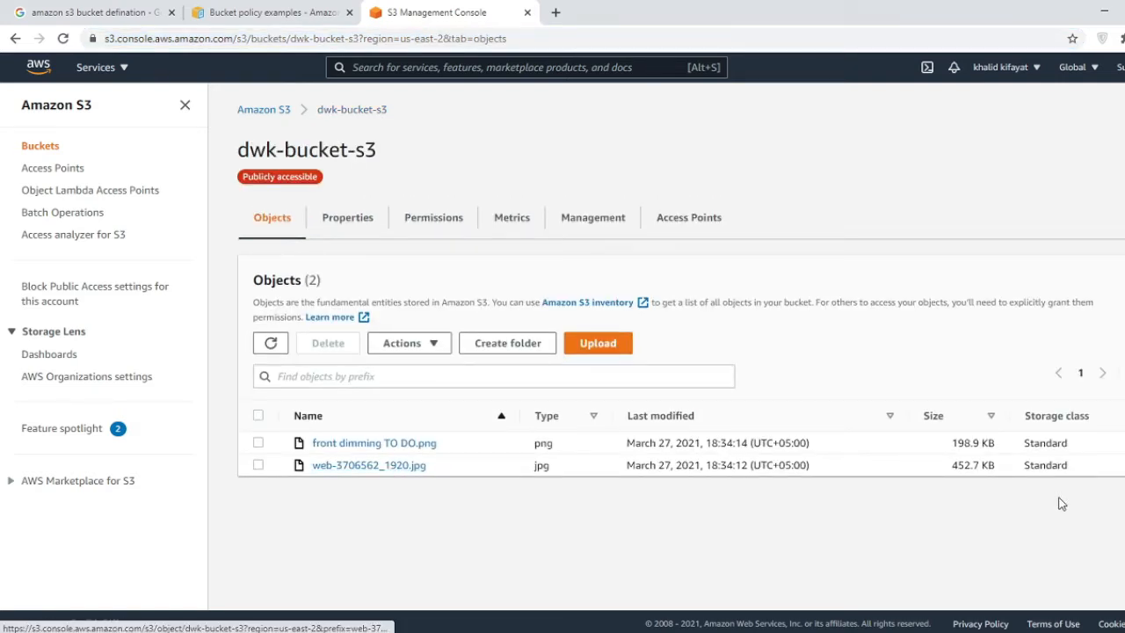
left_click(360, 465)
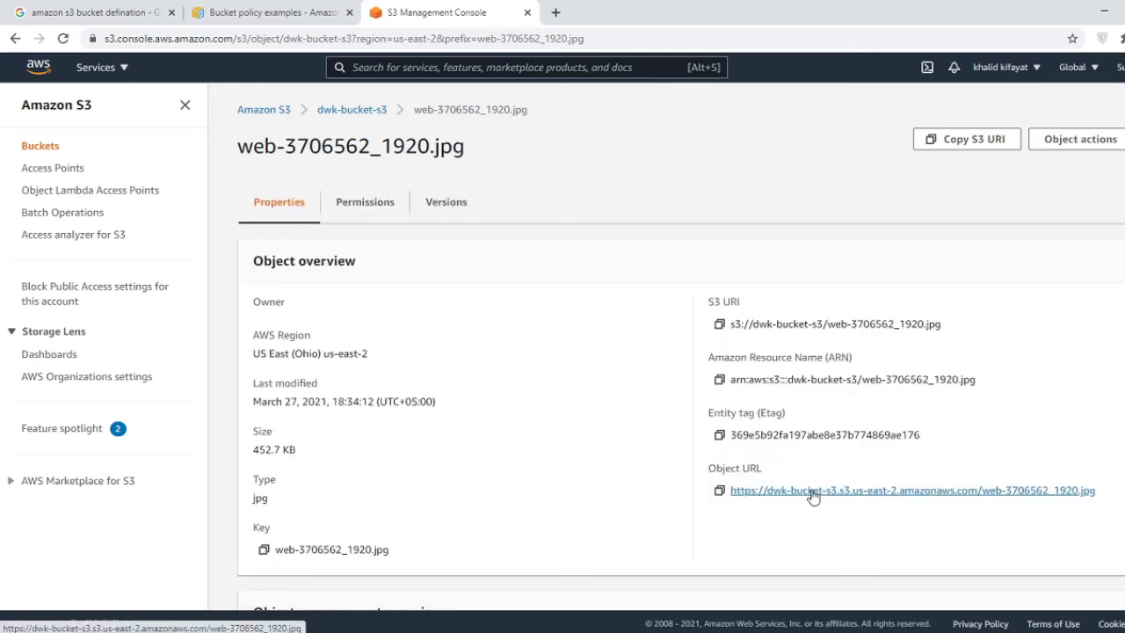
left_click(937, 492)
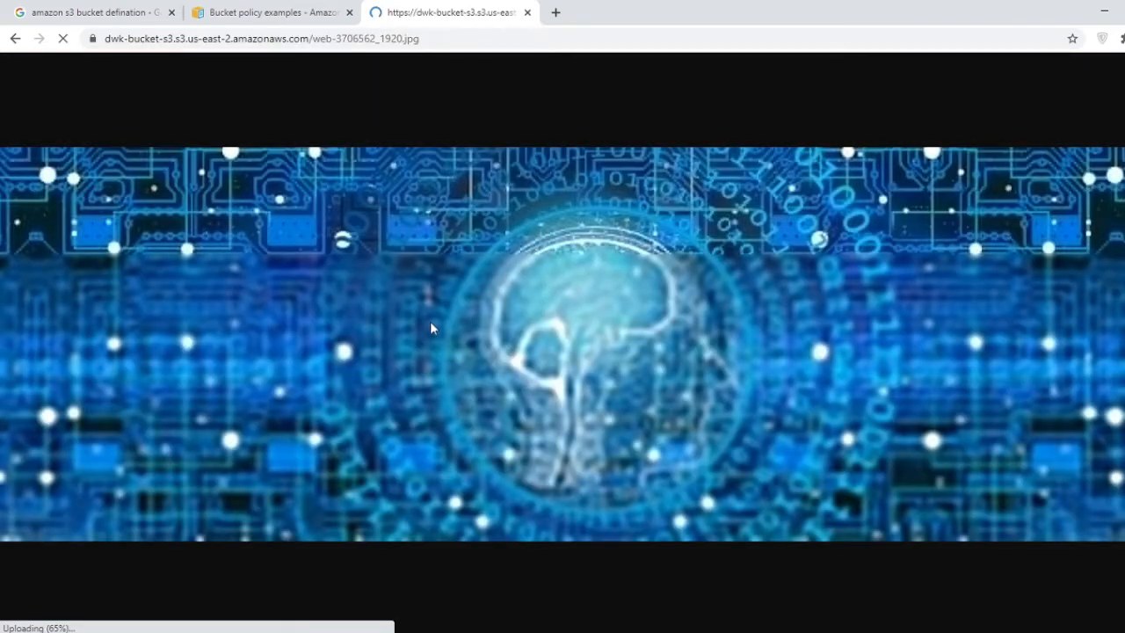
left_click(15, 39)
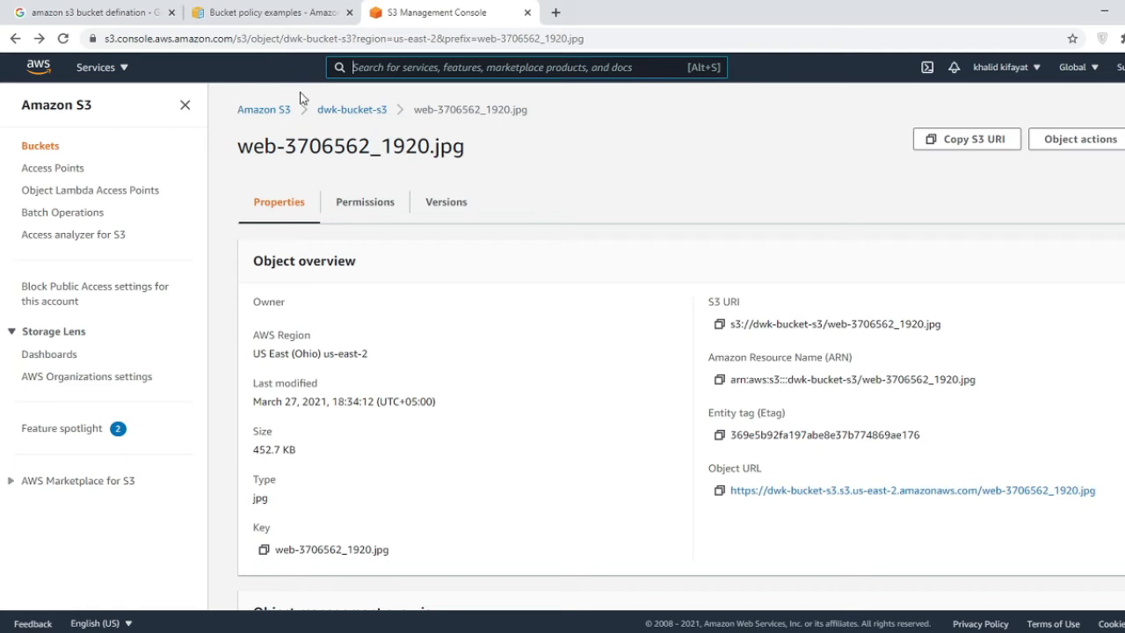
left_click(353, 112)
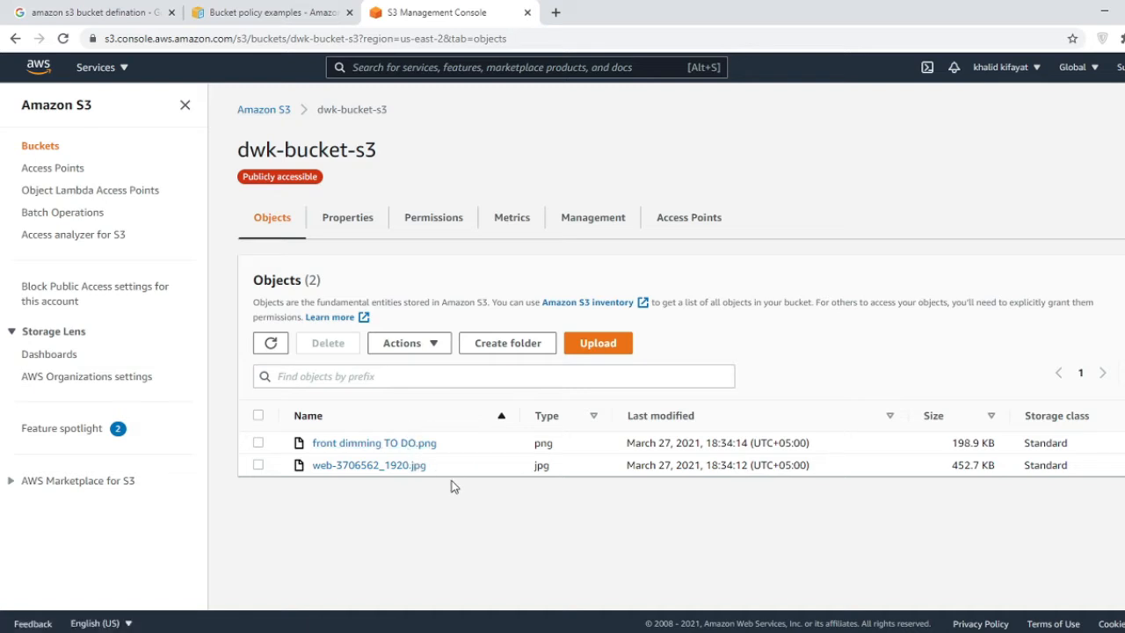
left_click(439, 348)
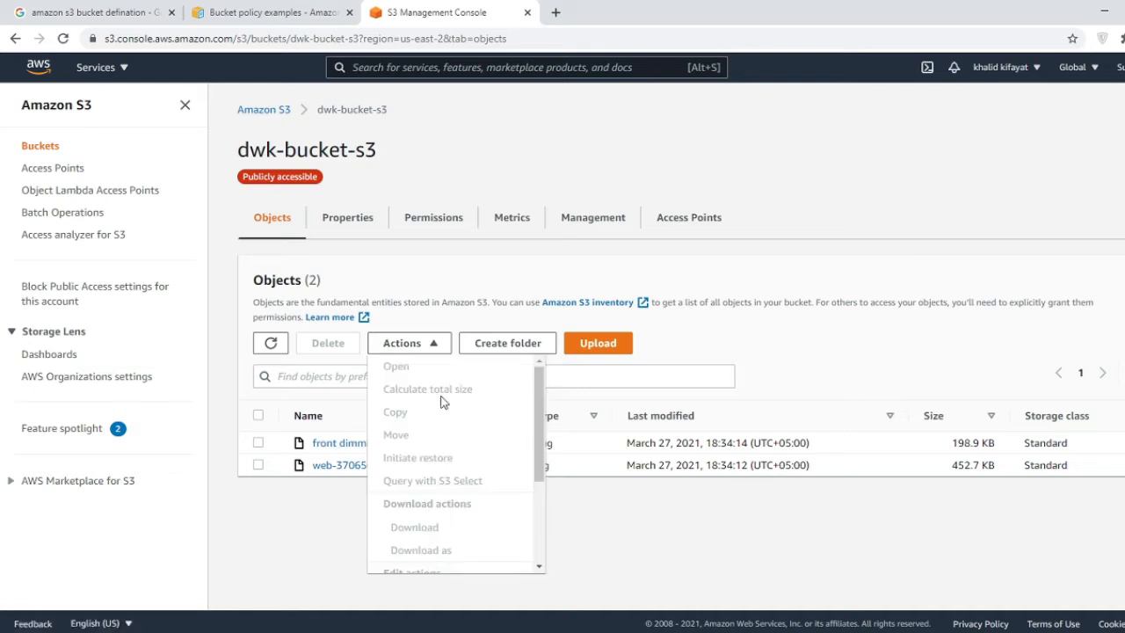
left_click(317, 524)
left_click(261, 444)
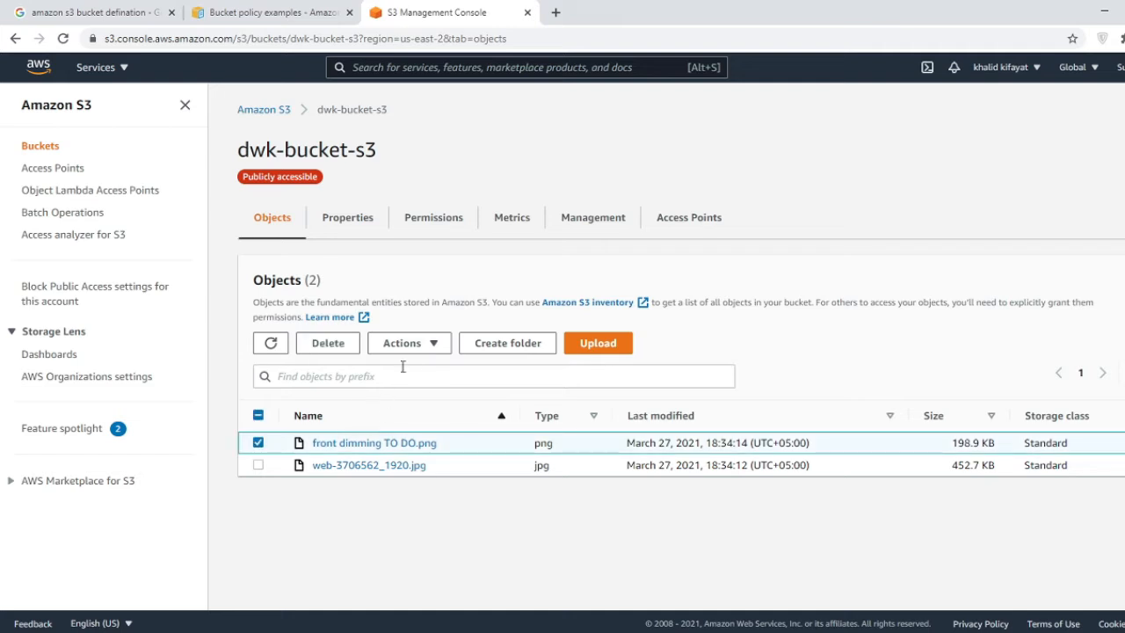
left_click(418, 348)
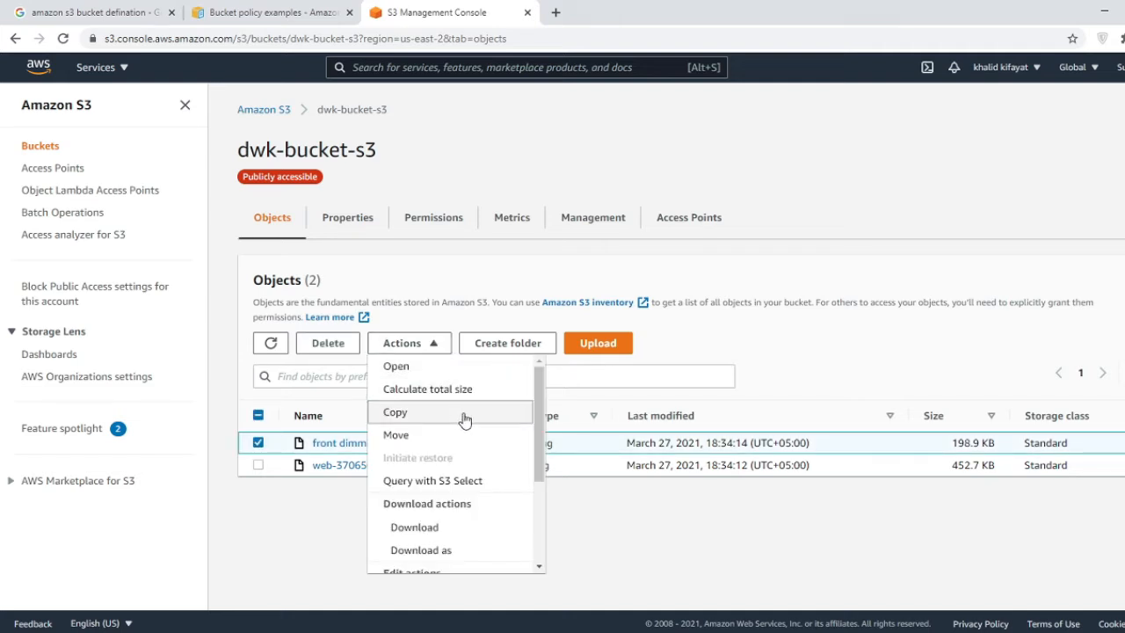
scroll(535, 434, "down", 1)
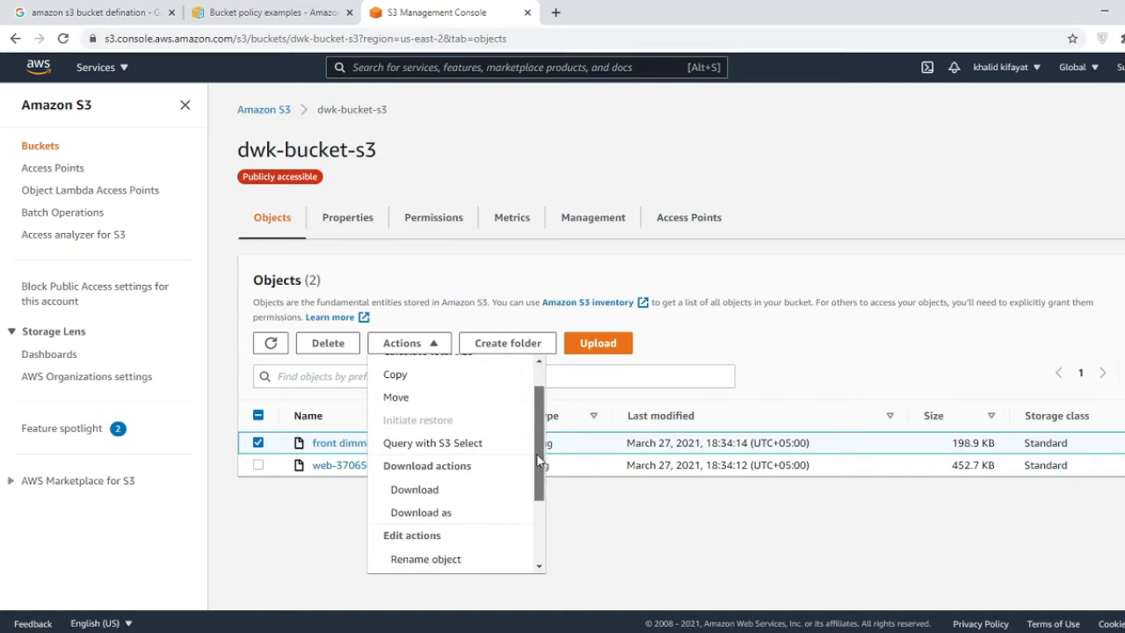
scroll(538, 461, "down", 1)
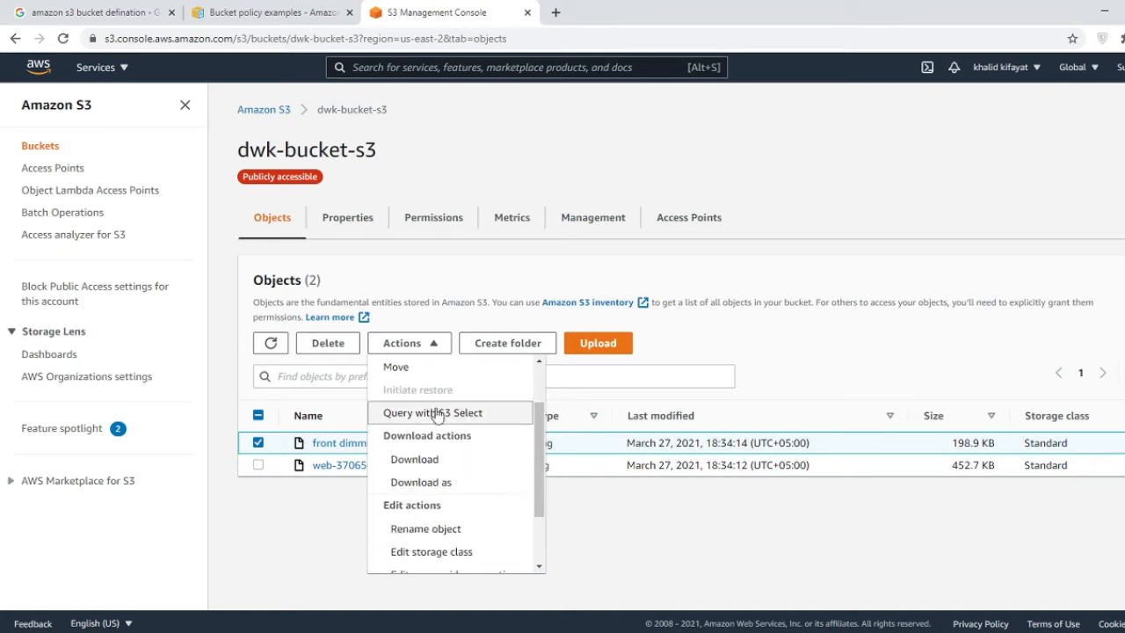
scroll(535, 478, "down", 2)
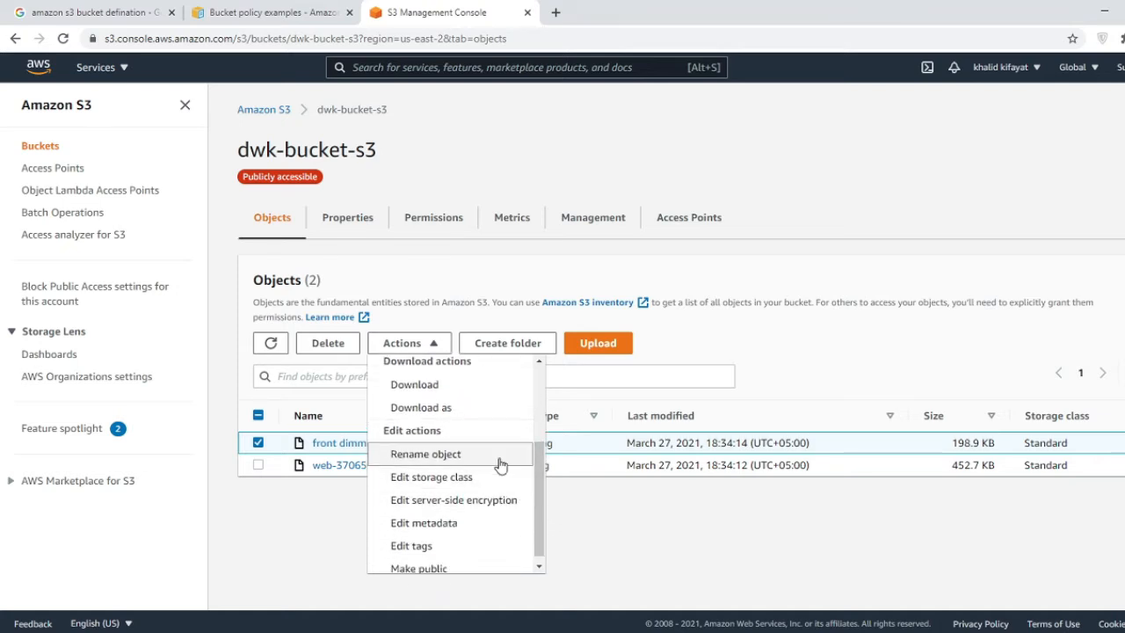
left_click(251, 465)
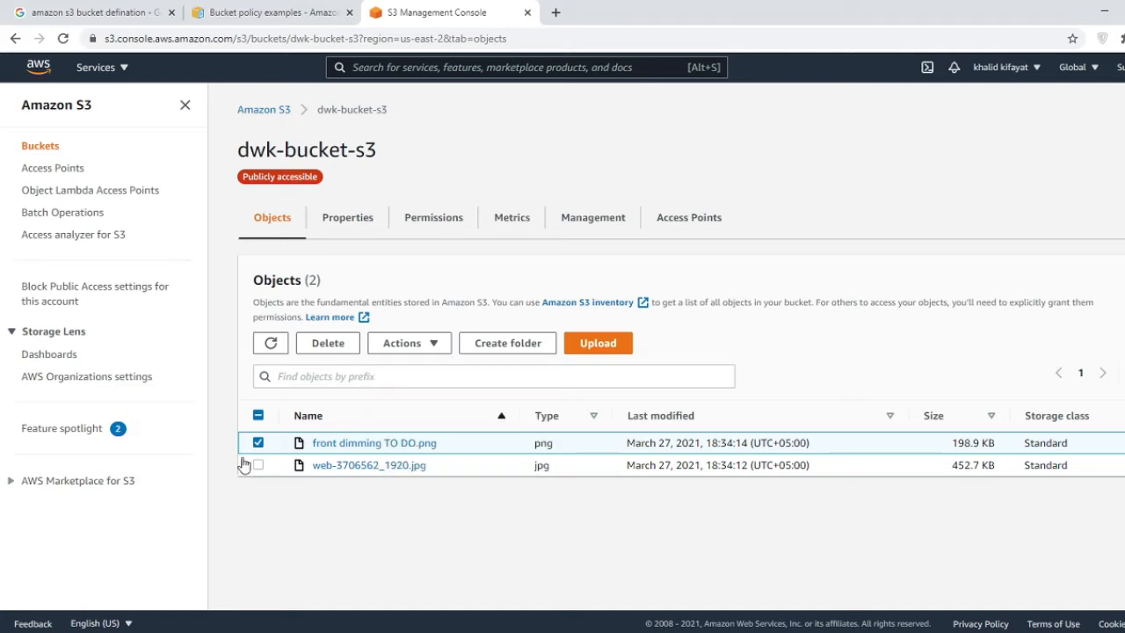
left_click(257, 464)
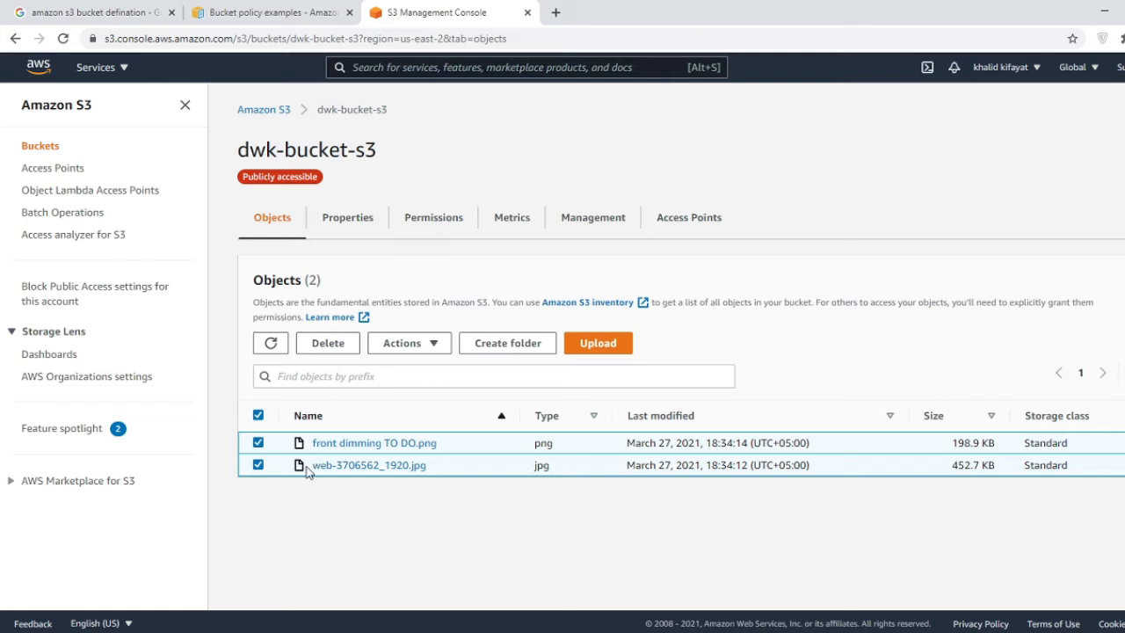
left_click(257, 414)
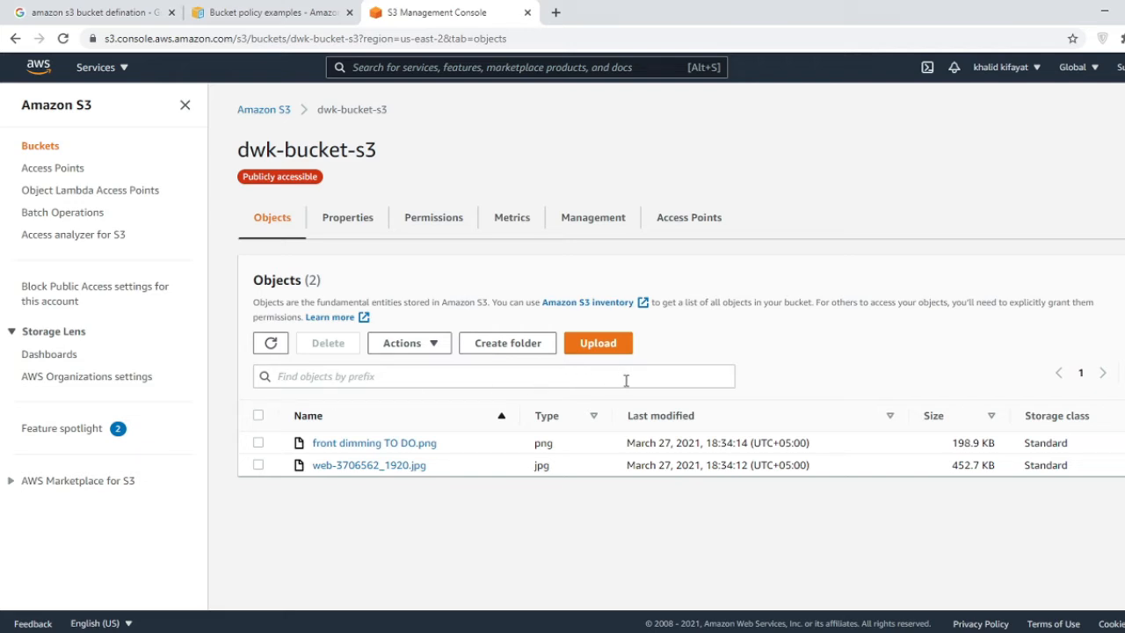
left_click(379, 630)
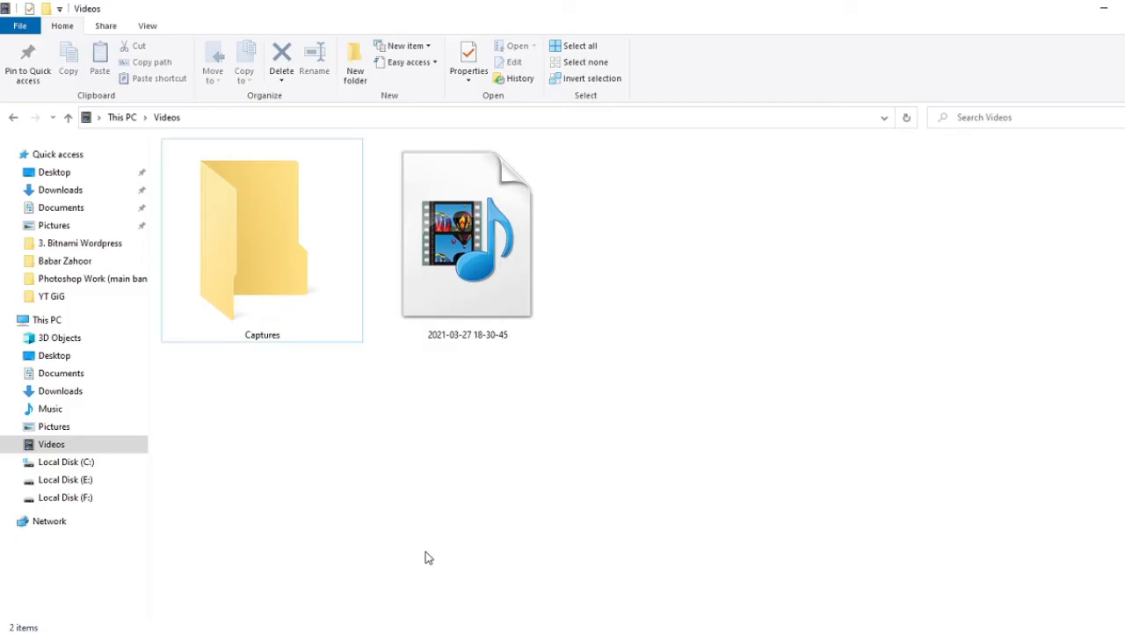
left_click(55, 226)
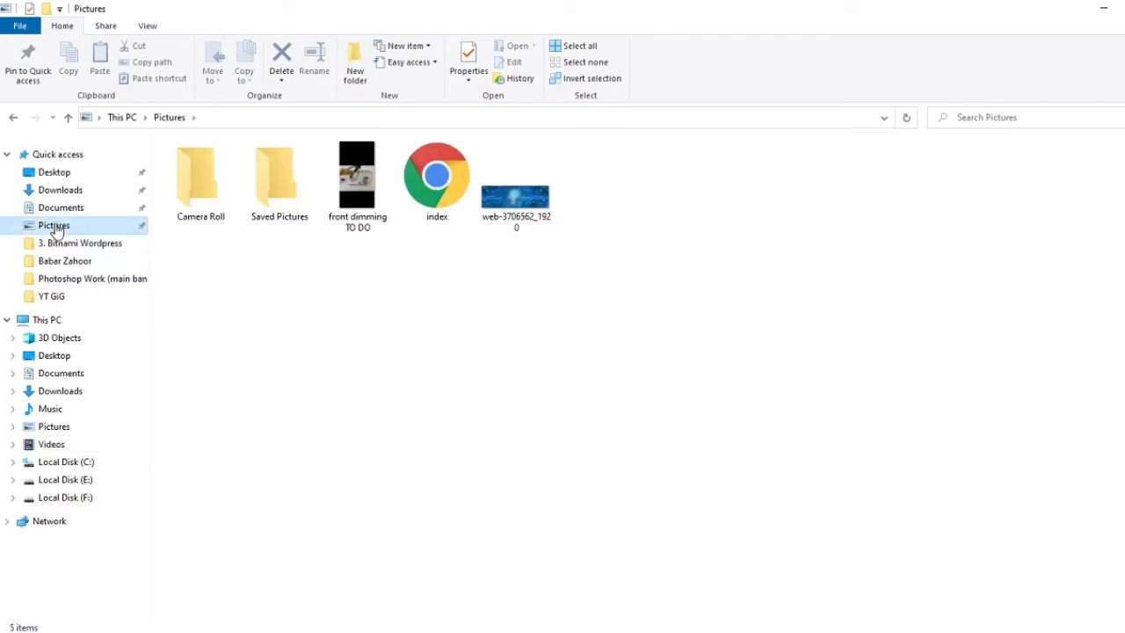
double_click(447, 192)
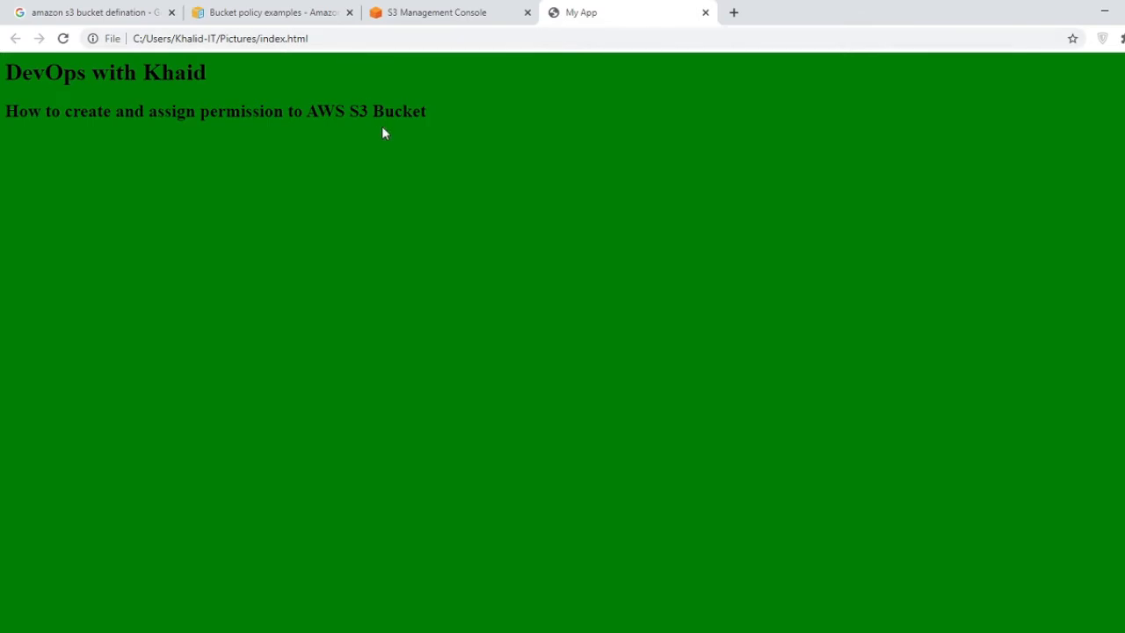
left_click(704, 13)
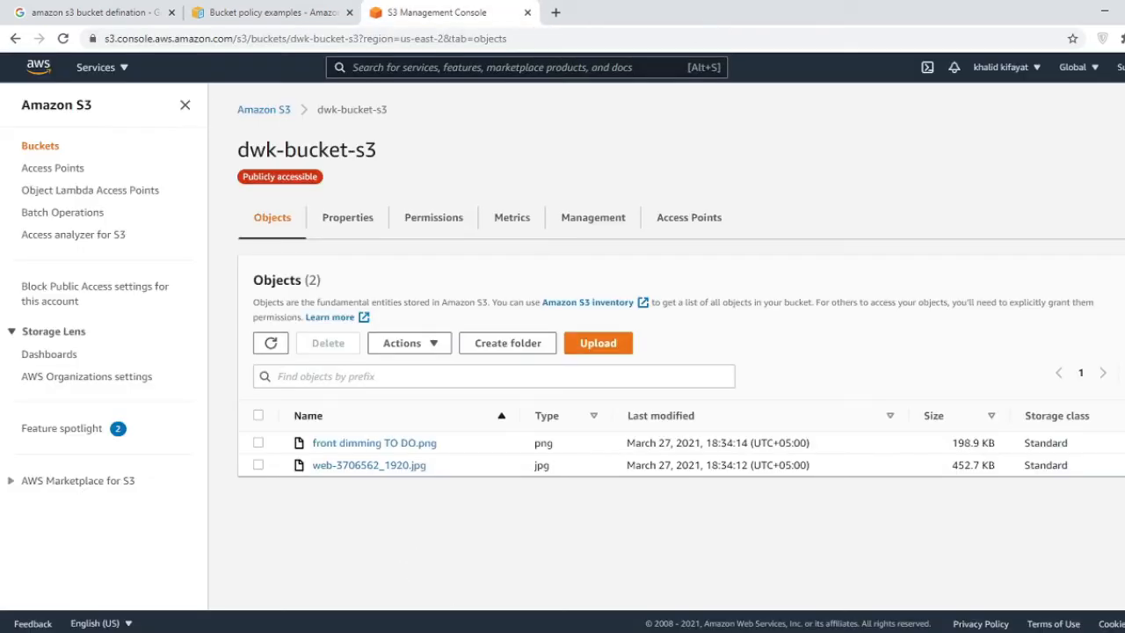
- Upload the local index.html (180.0 B, text/html) to dwk-bucket-s3
left_click(586, 354)
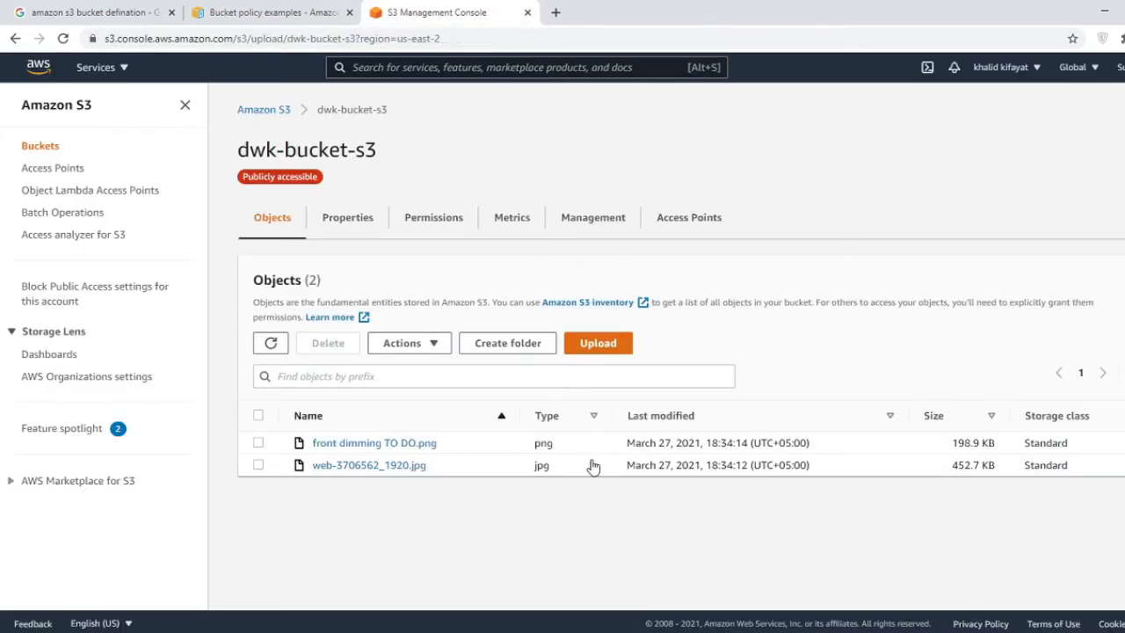
scroll(436, 362, "down", 2)
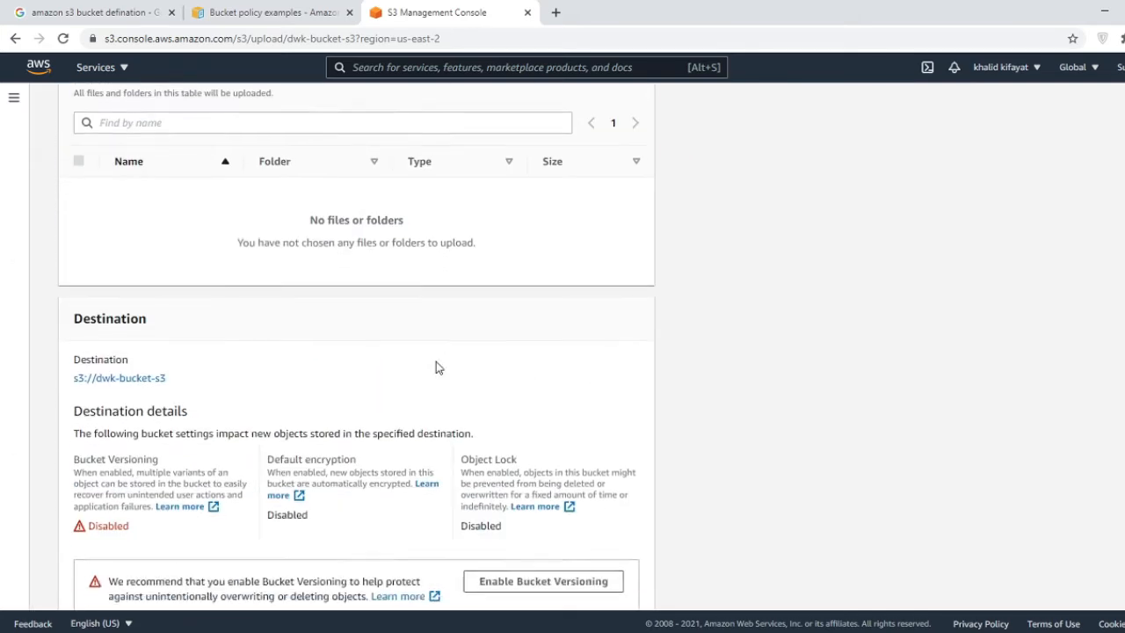
scroll(436, 367, "up", 3)
left_click(519, 297)
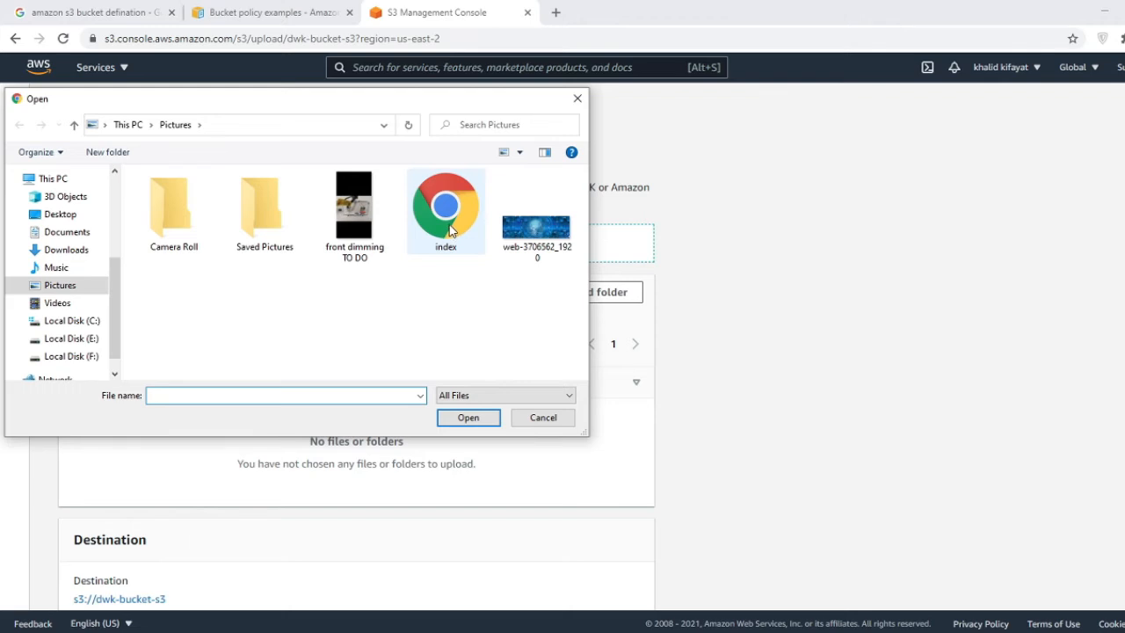
double_click(449, 230)
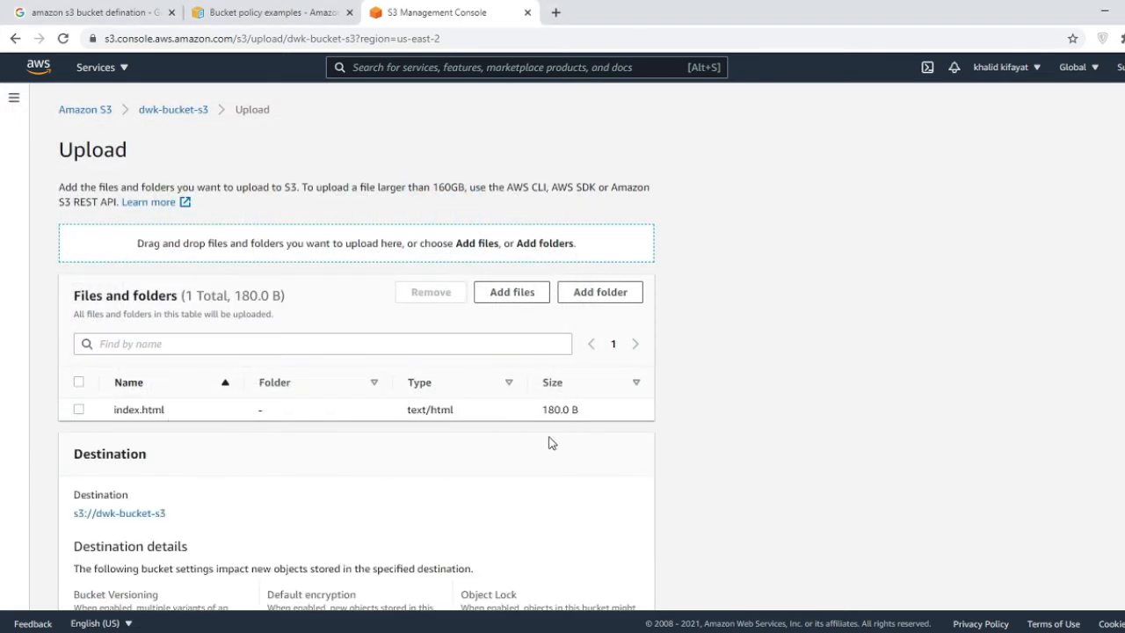
scroll(640, 427, "down", 3)
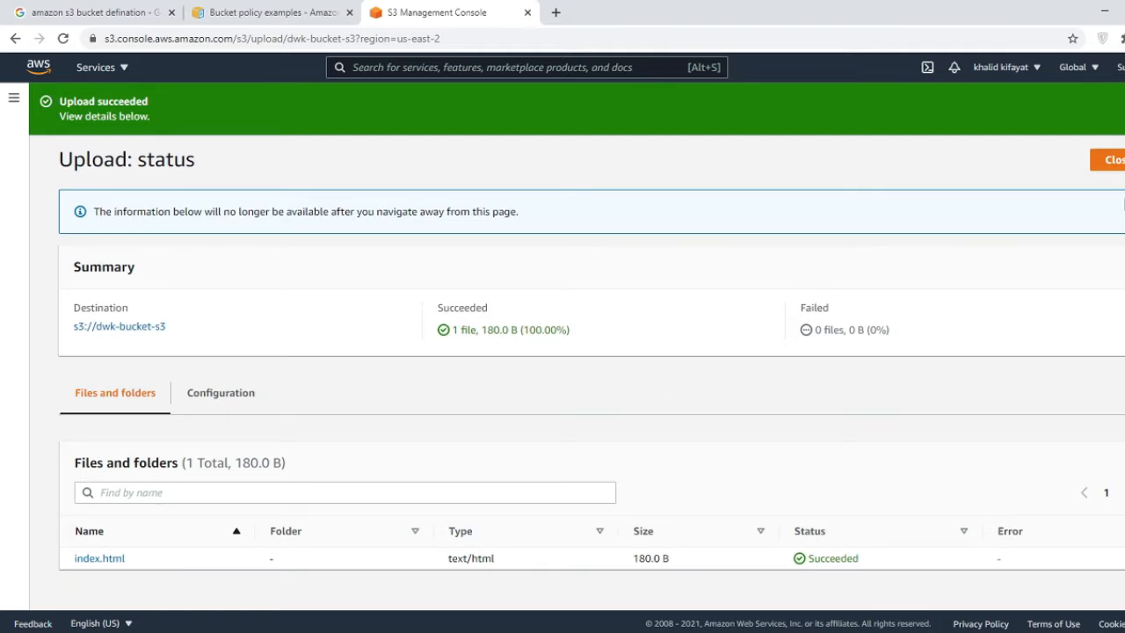
- Open index.html's Object URL to view the 'DevOps with Khaid' My App page publicly, then go back
left_click(1107, 159)
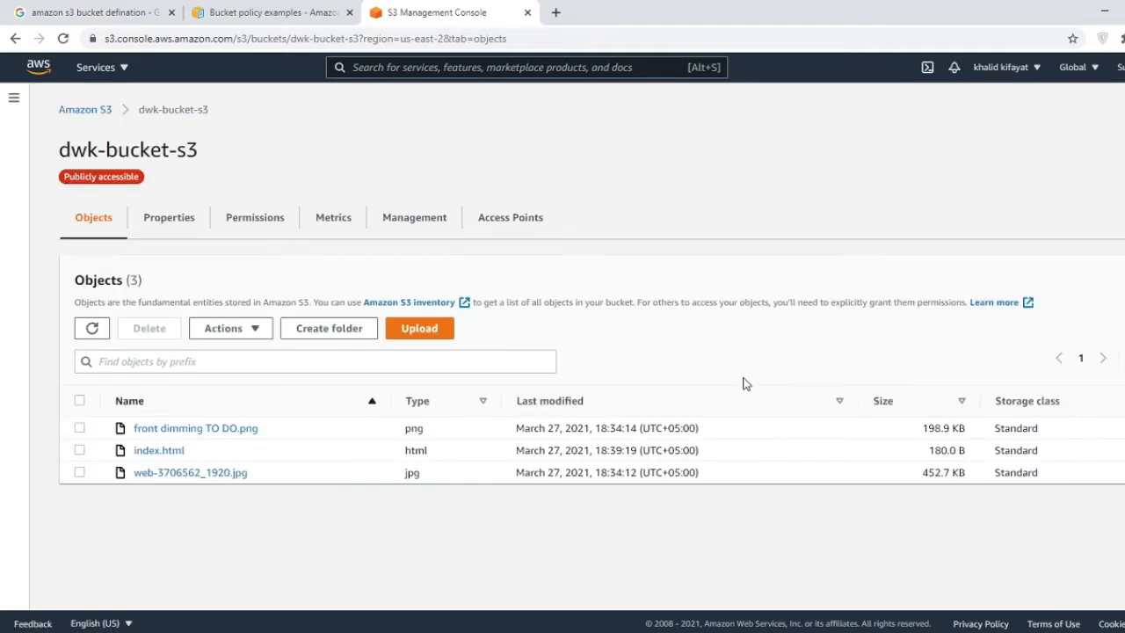
left_click(156, 451)
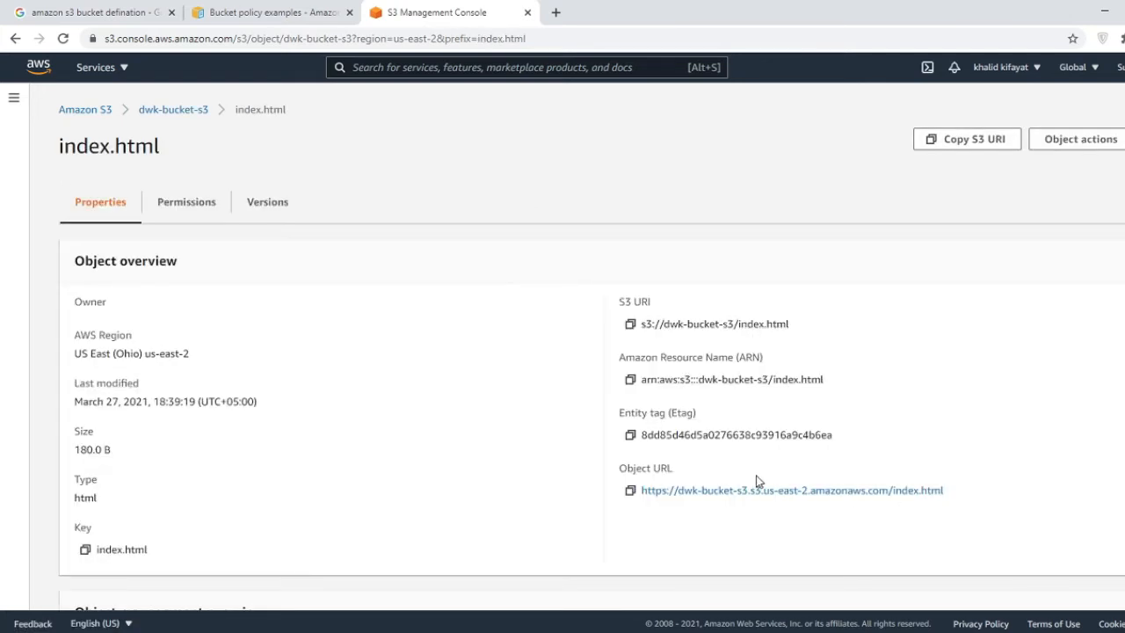
left_click(811, 497)
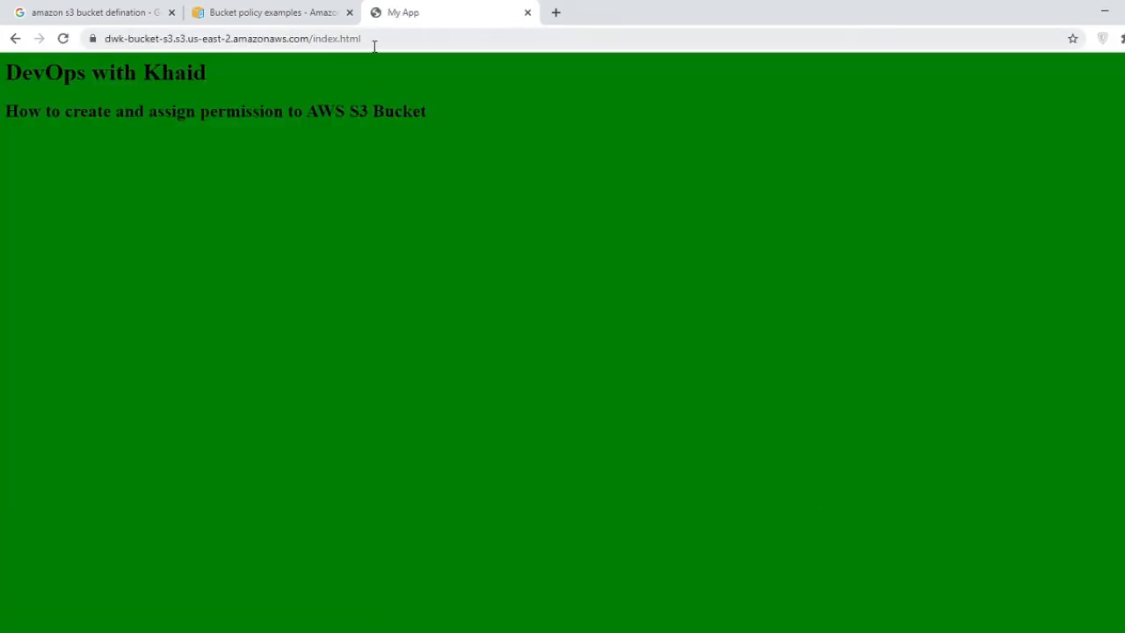
left_click(514, 37)
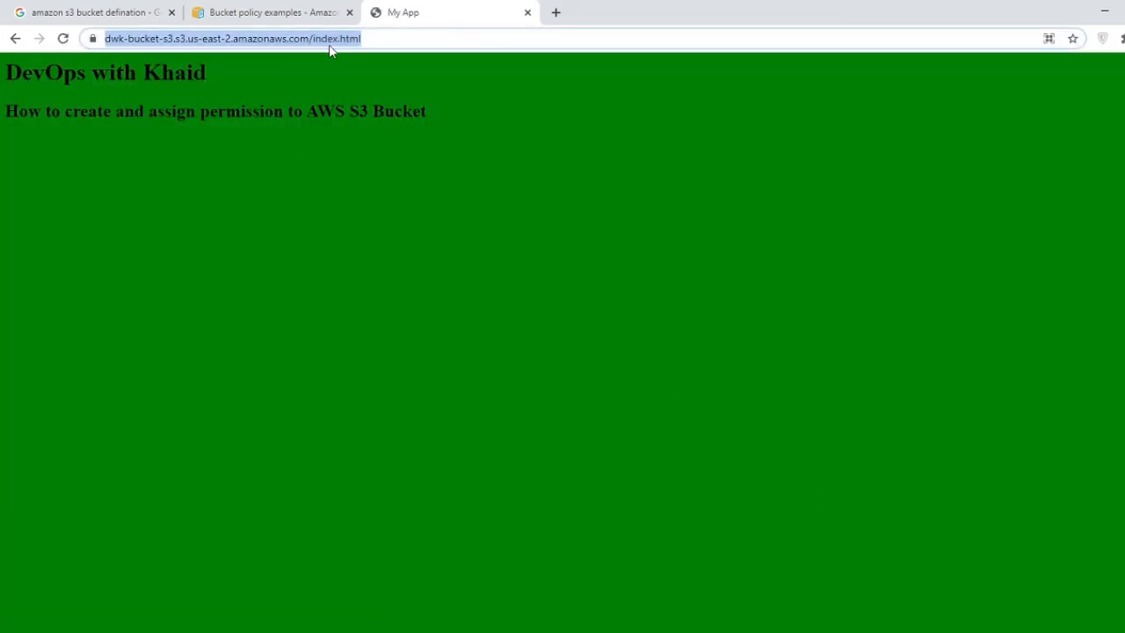
left_click(15, 38)
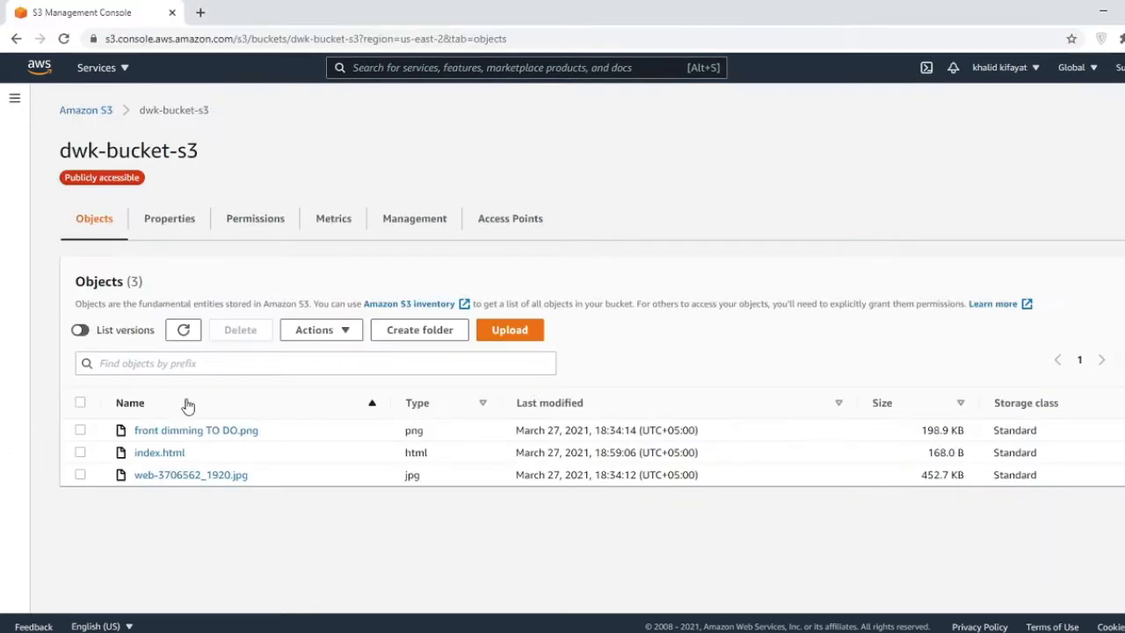
- List index.html's versions: five versions with a current 168.0 B copy and a delete marker
left_click(156, 457)
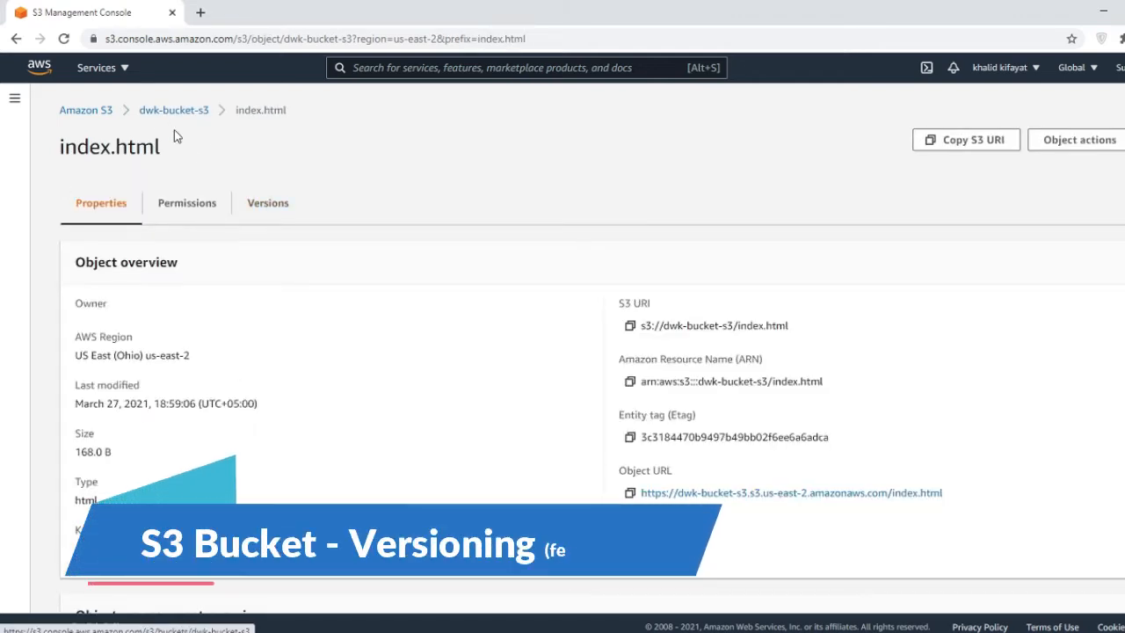
left_click(264, 209)
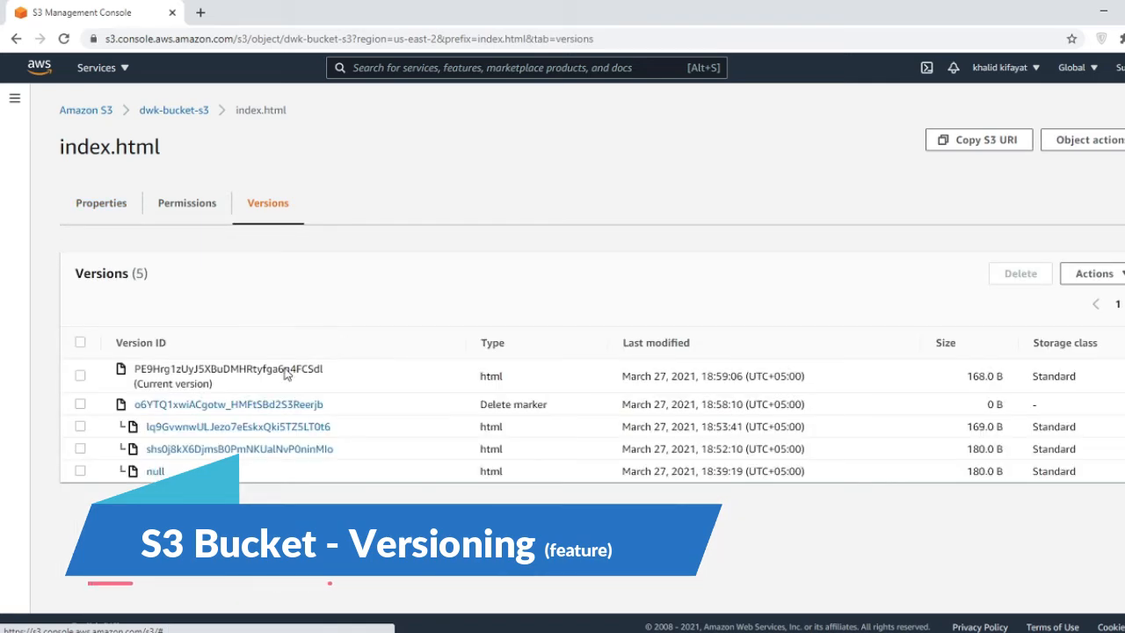
left_click(182, 211)
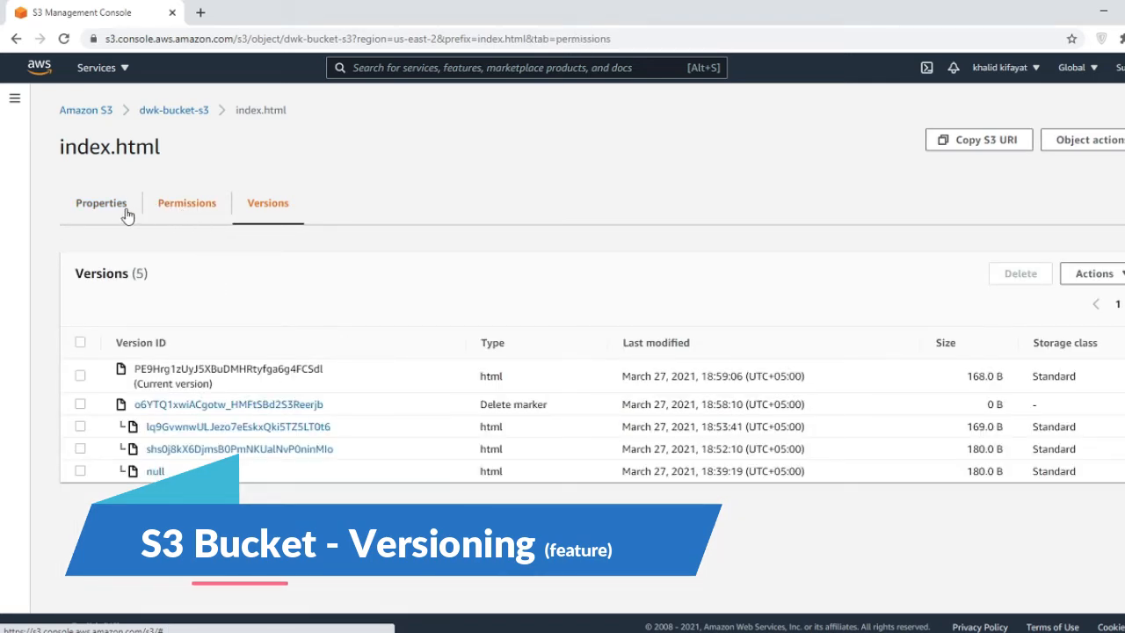
left_click(101, 207)
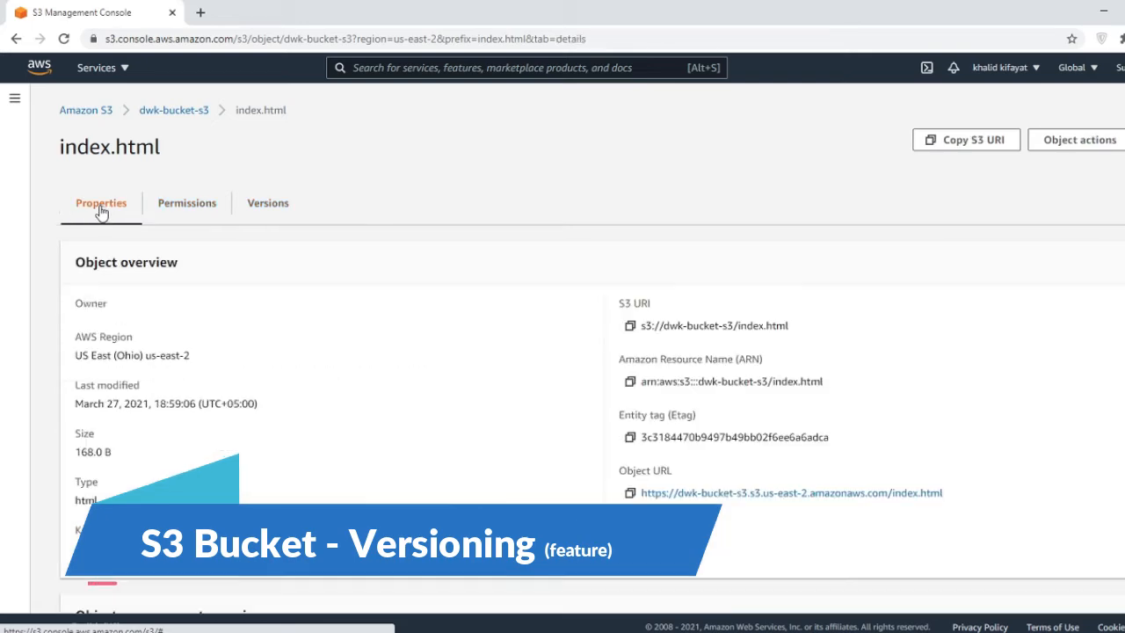
scroll(198, 422, "down", 5)
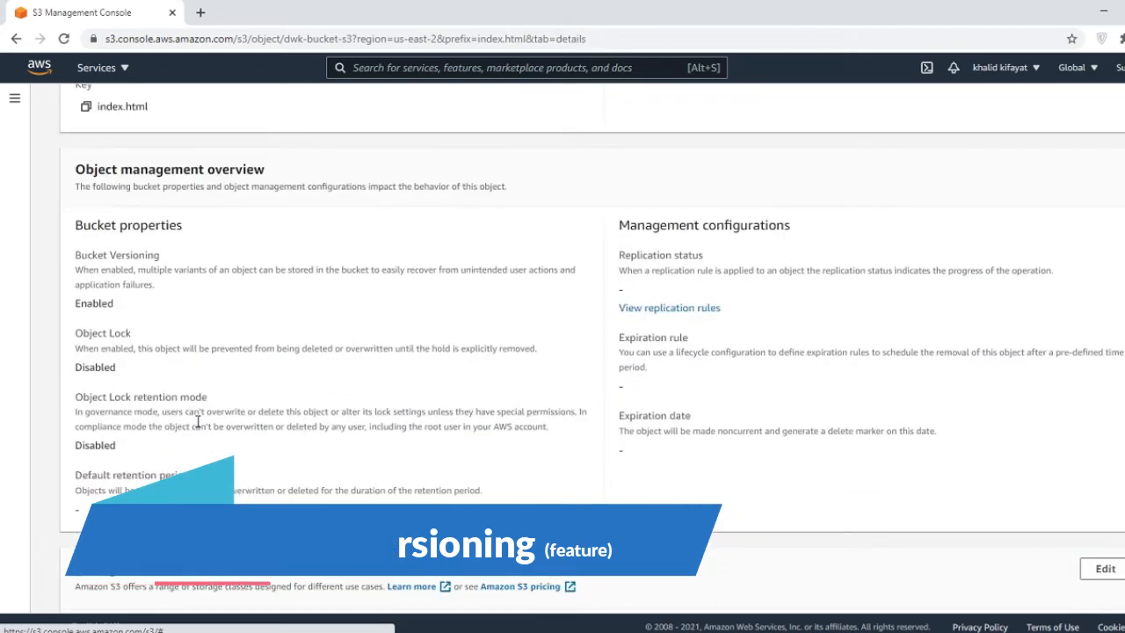
mouse_move(86, 254)
left_mouse_down()
mouse_move(143, 255)
mouse_move(142, 276)
mouse_move(539, 270)
mouse_move(377, 283)
mouse_move(75, 255)
left_mouse_up()
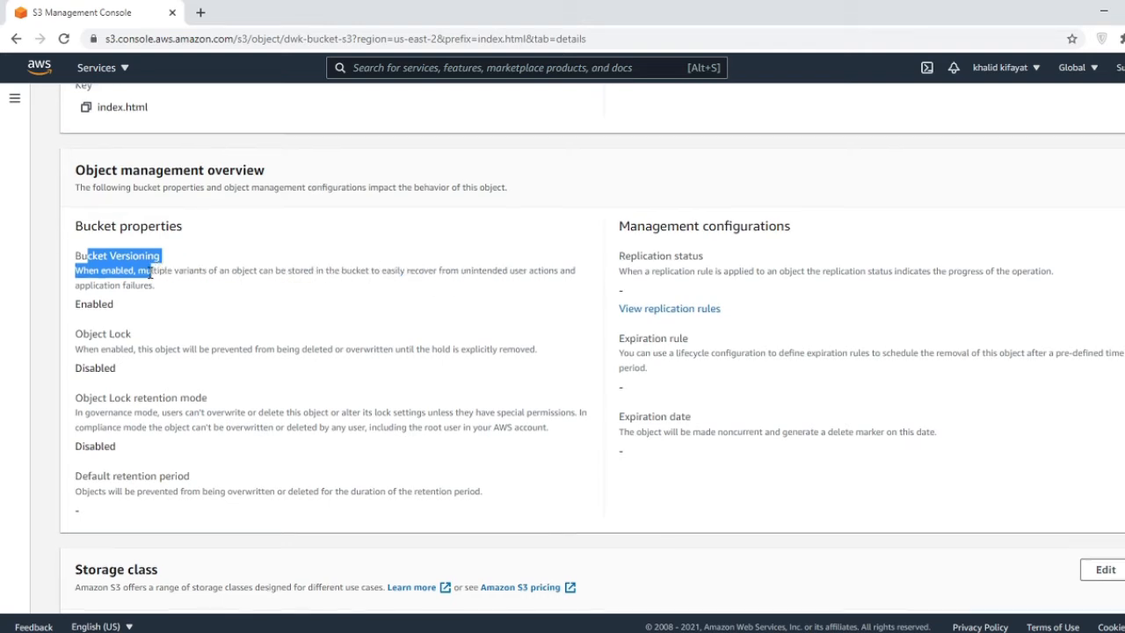
scroll(150, 276, "up", 5)
left_click(279, 207)
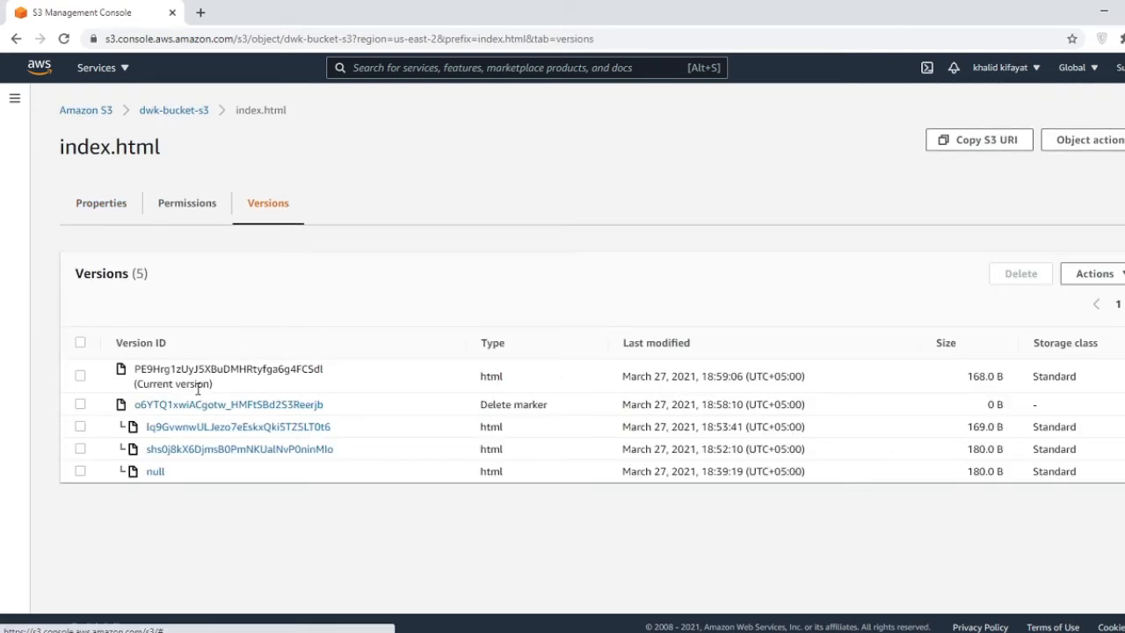
left_click(156, 472)
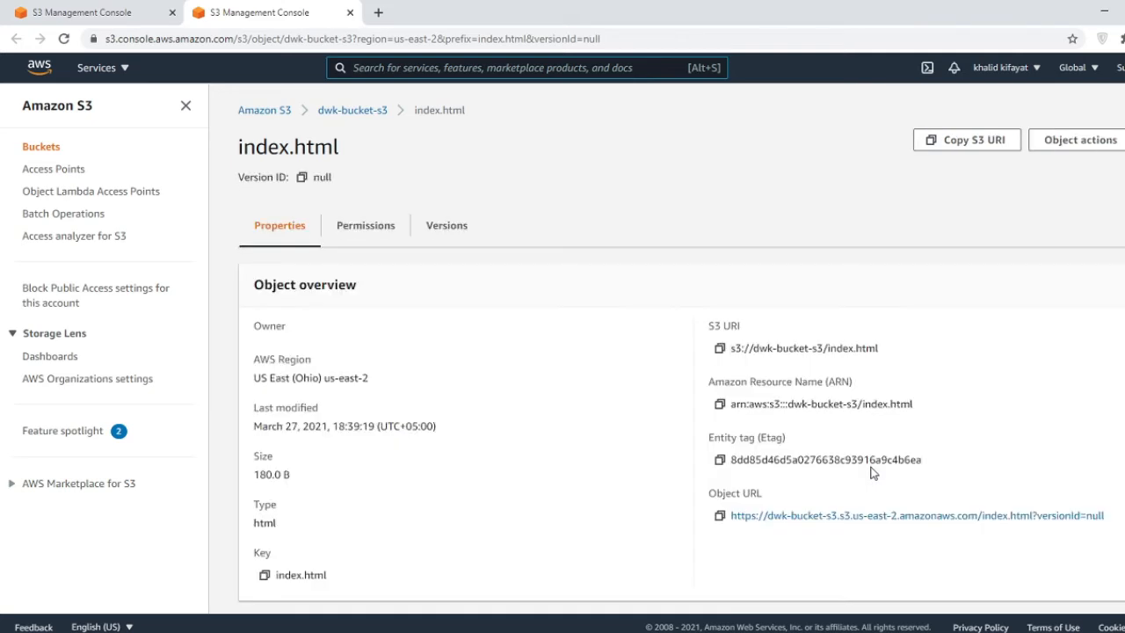
left_click(863, 519)
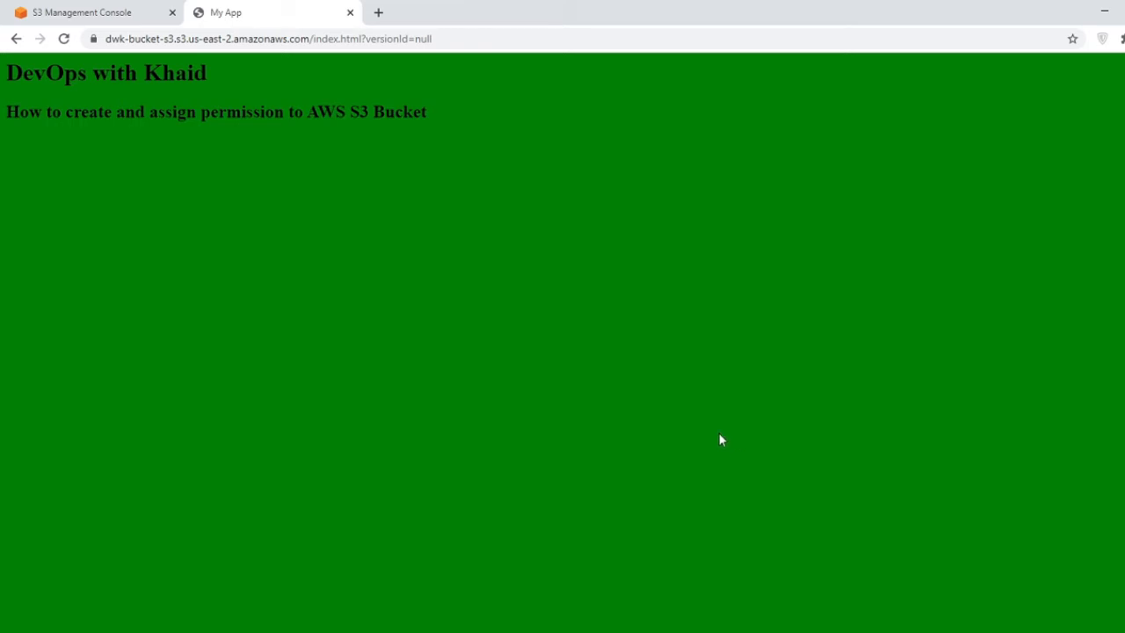
left_click(350, 13)
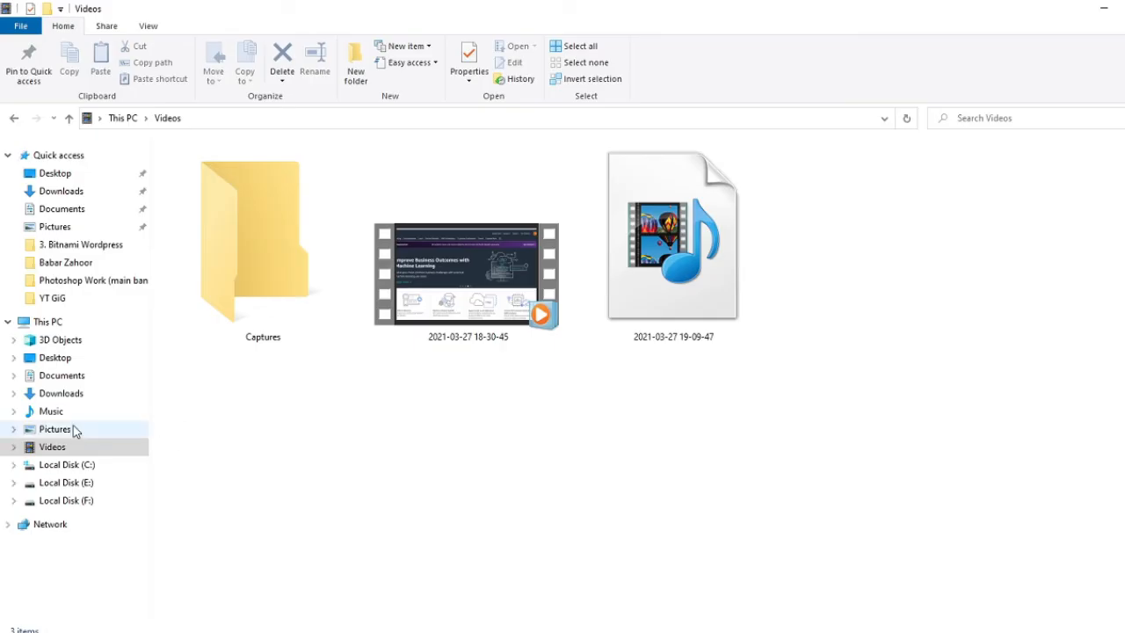
- Open the local index file from the Pictures folder in Notepad++
left_click(54, 428)
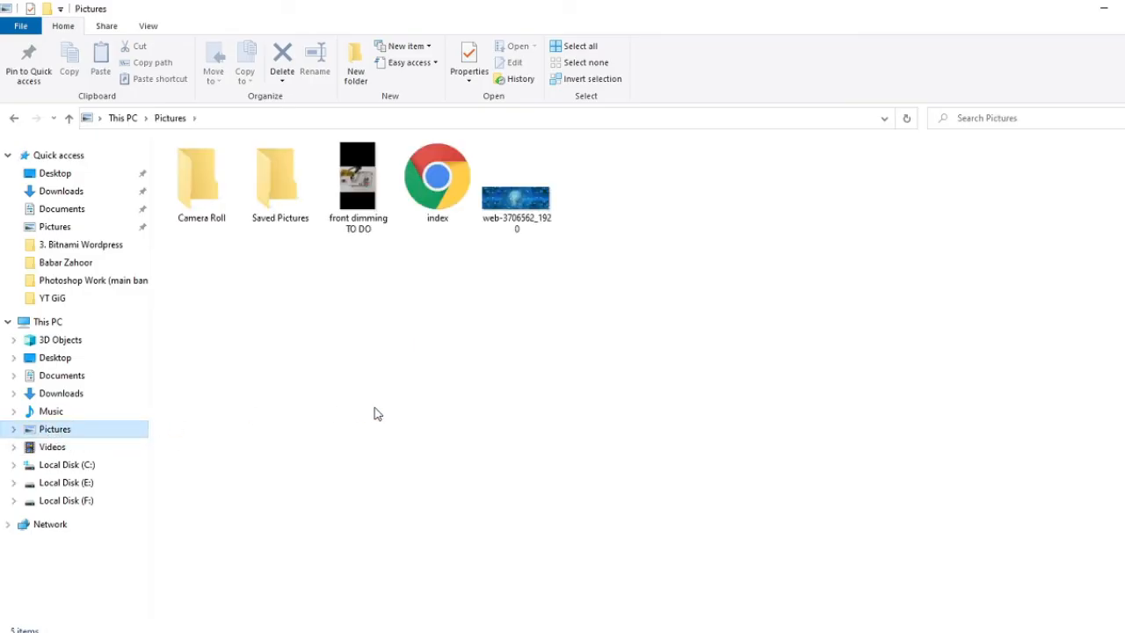
left_click(435, 199)
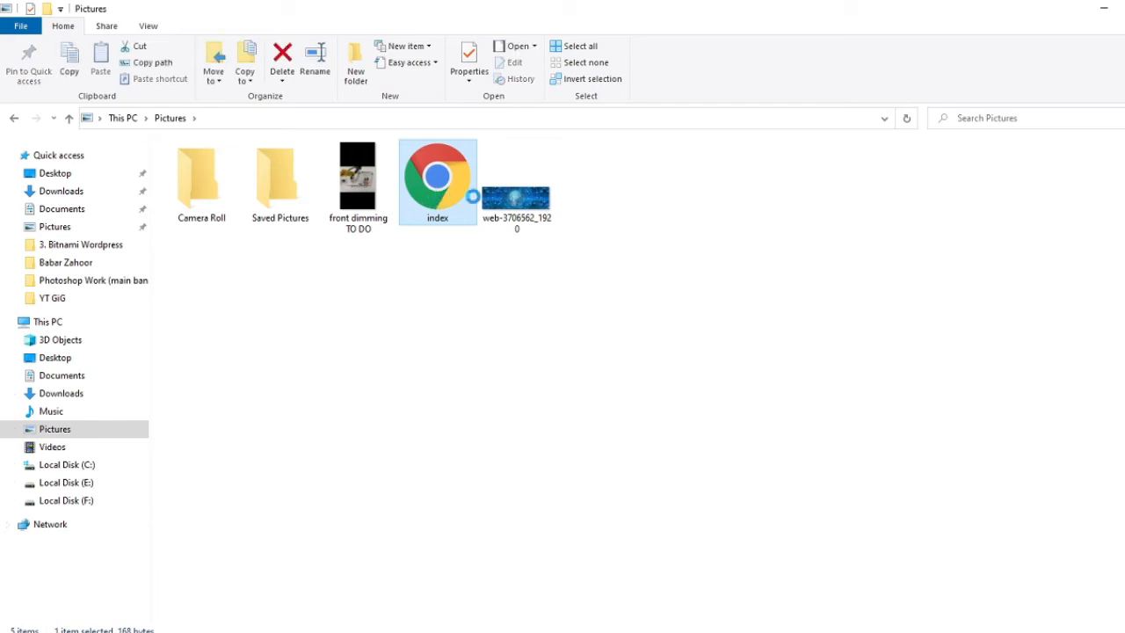
right_click(435, 198)
left_click(513, 241)
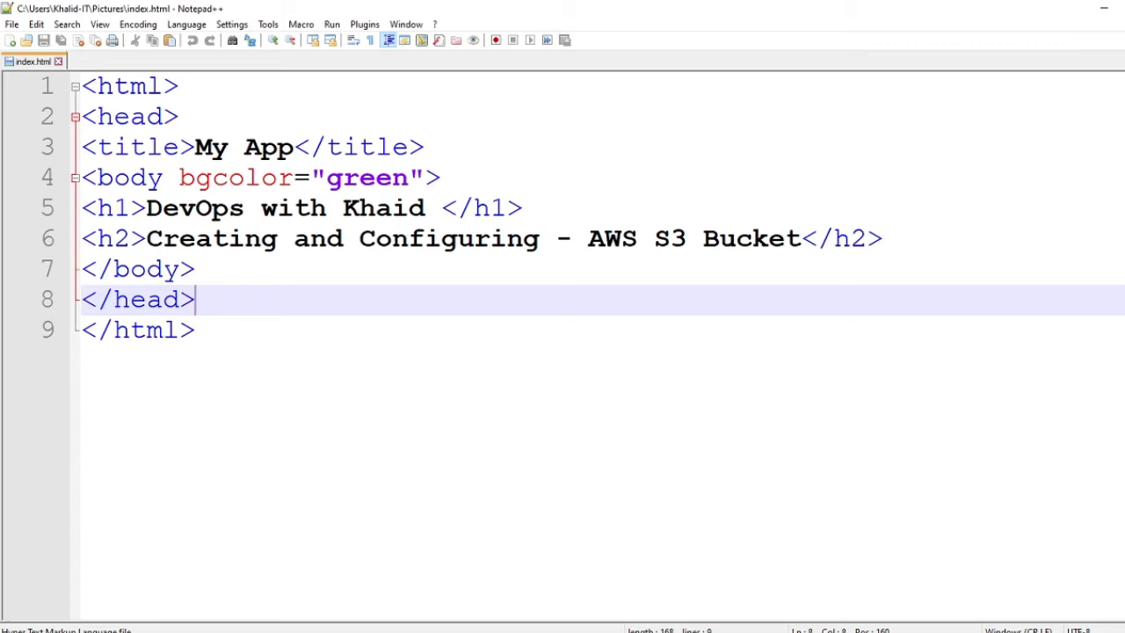
- Change the h2 heading to 'AWS S3 Bucket - Versioning control' and start a new line
left_click_drag(590, 242, 146, 246)
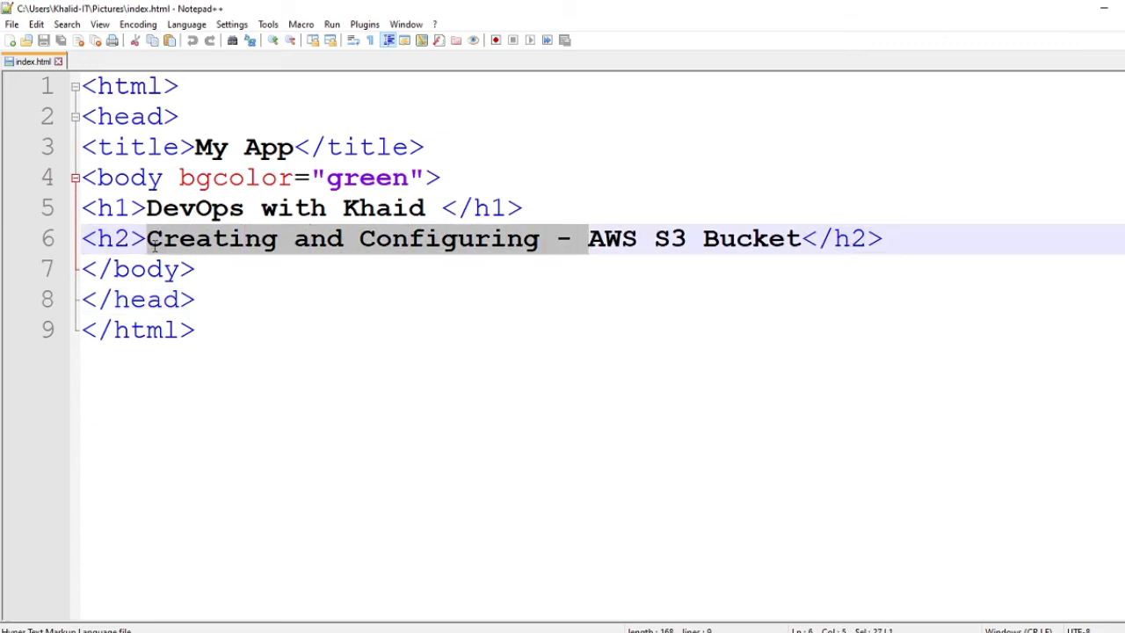
key("Delete")
key("Right")
key("Right")
key("Right")
key("Right")
key("Right")
key("Right")
key("Right")
key("Right")
key("Right")
key("Right")
key("Right")
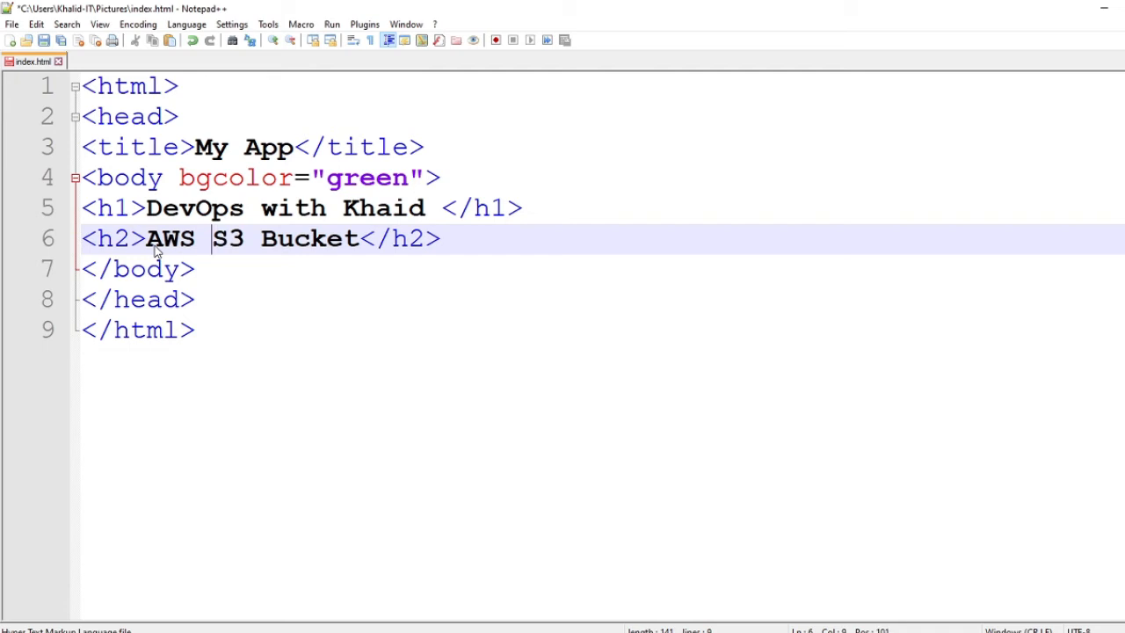
key("Right")
key("Right")
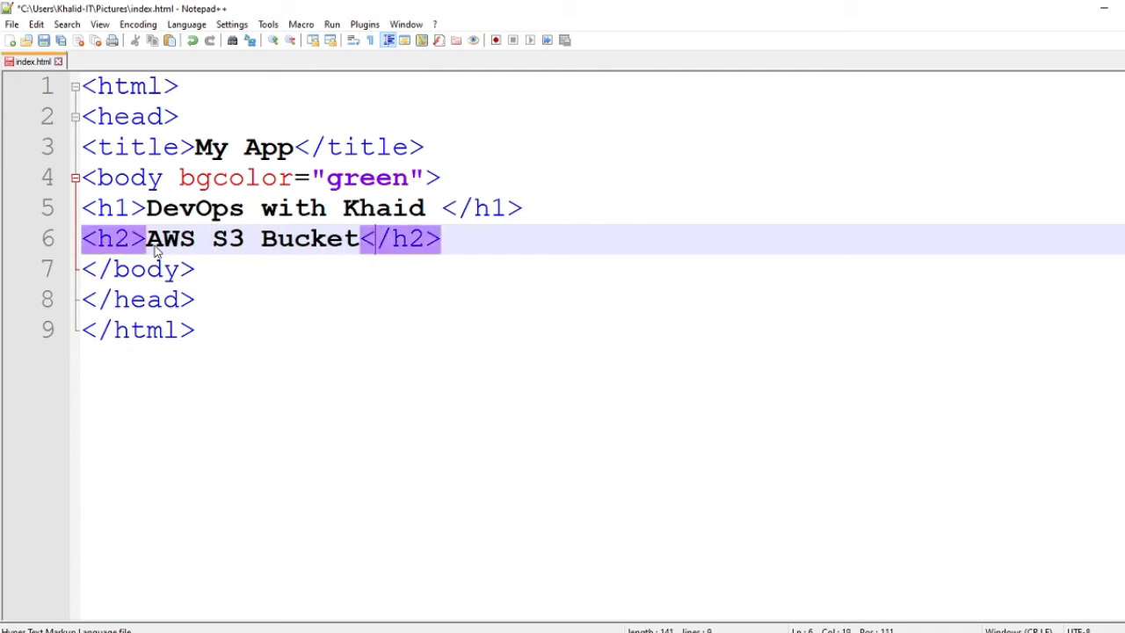
type("- Ver")
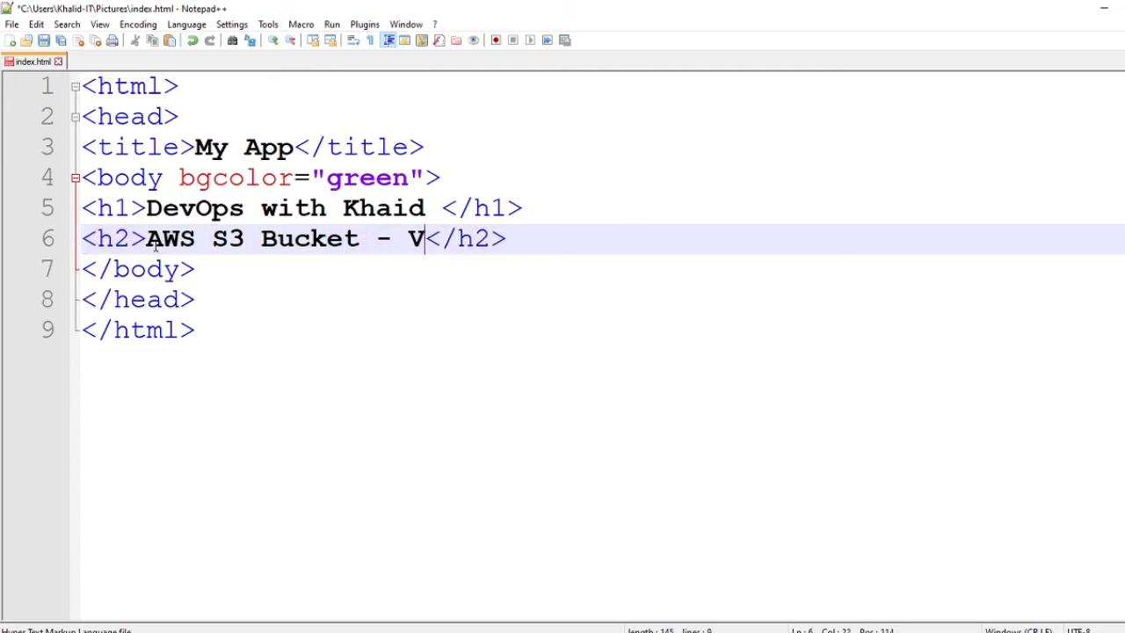
type("sion")
type("ing contro")
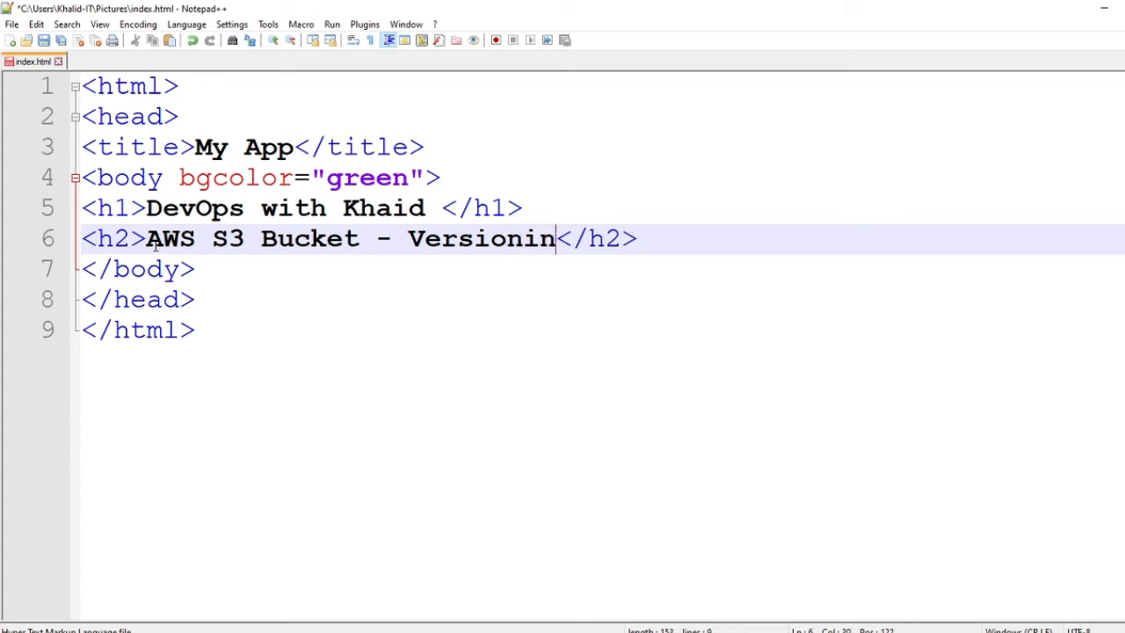
type("l")
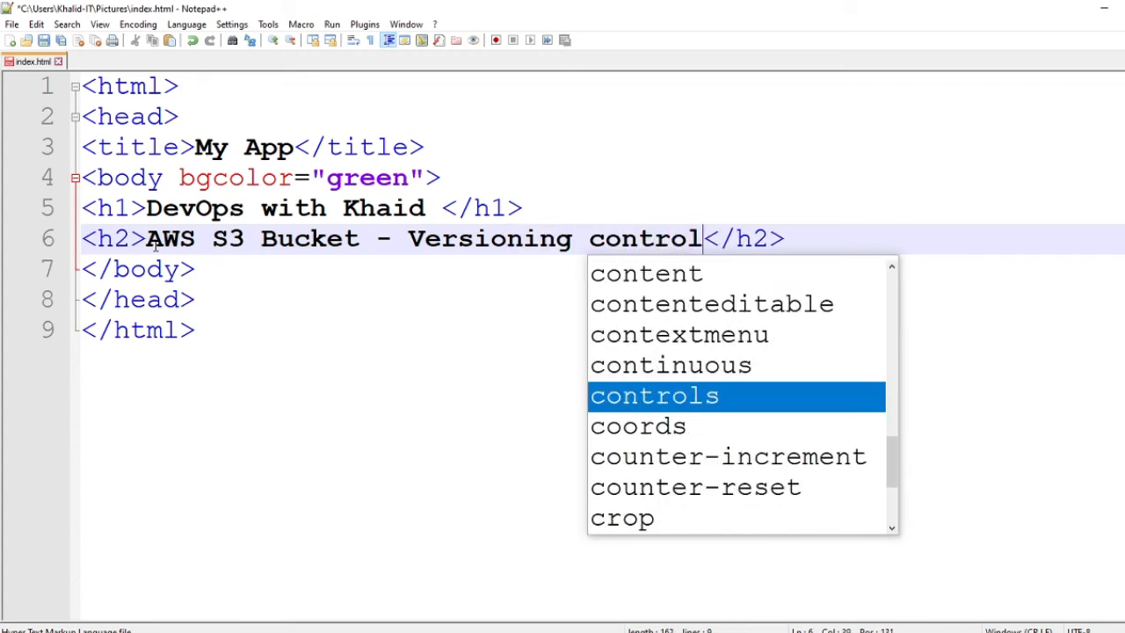
key("Right")
key("Right")
key("Right")
key("Right")
key("Right")
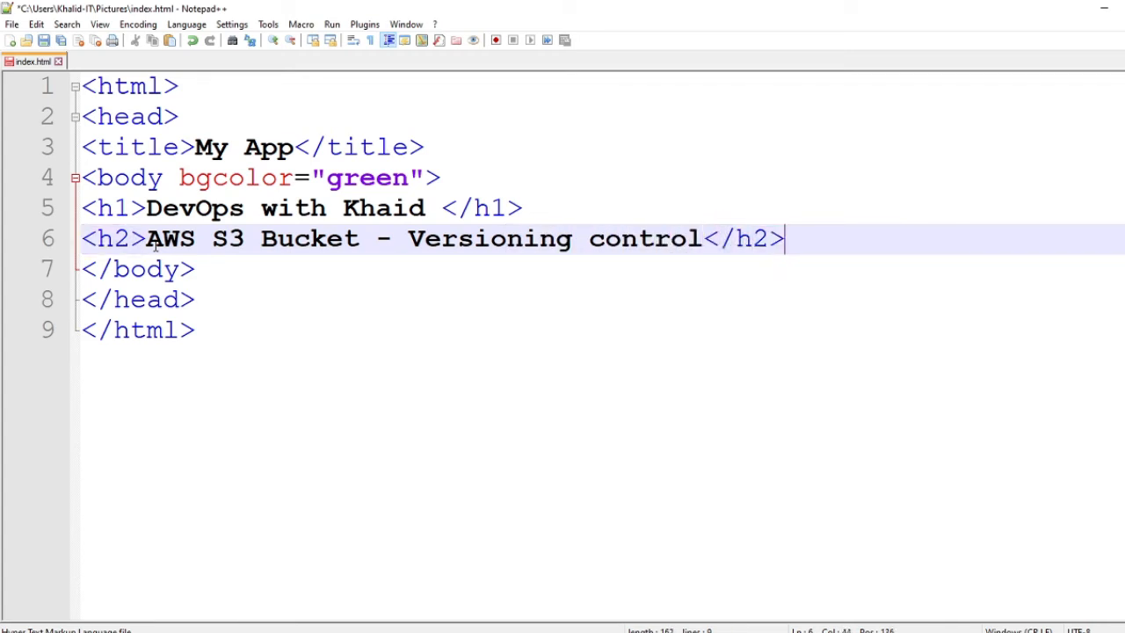
key("Return")
- Add a <h3>2021</h3> line, save index.html and close Notepad++
type("<h3")
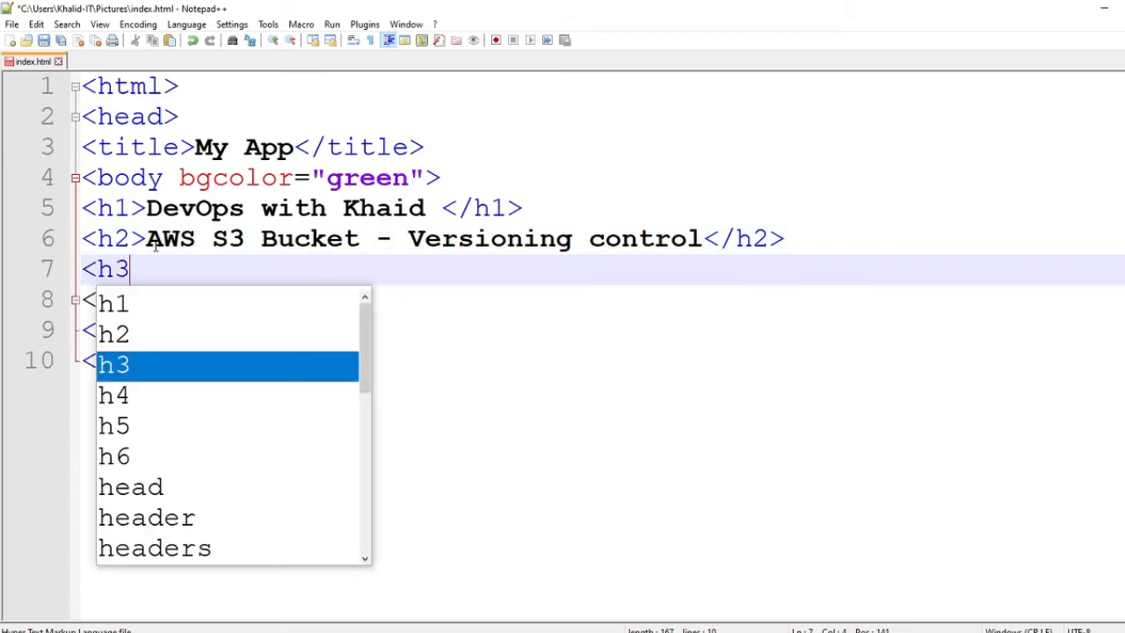
type(">")
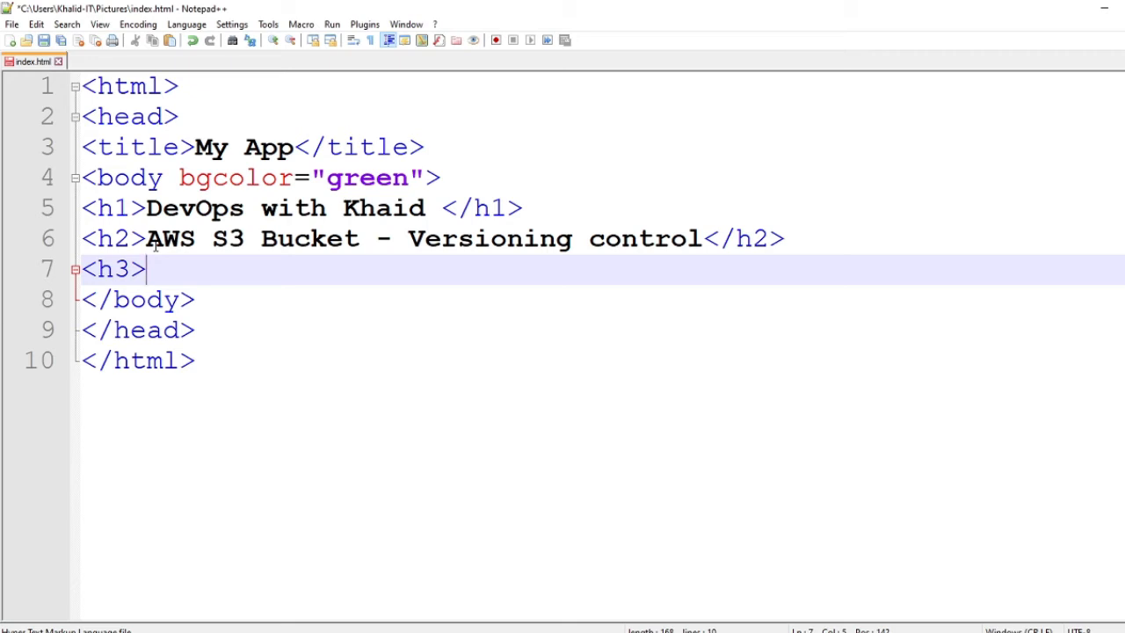
type("2021")
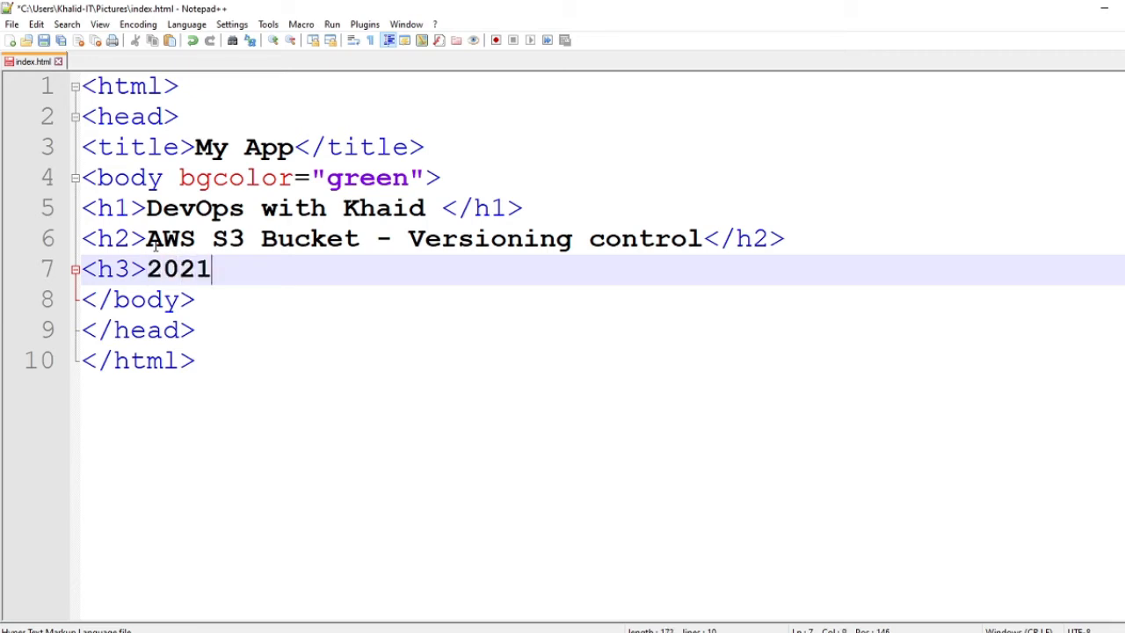
type("<")
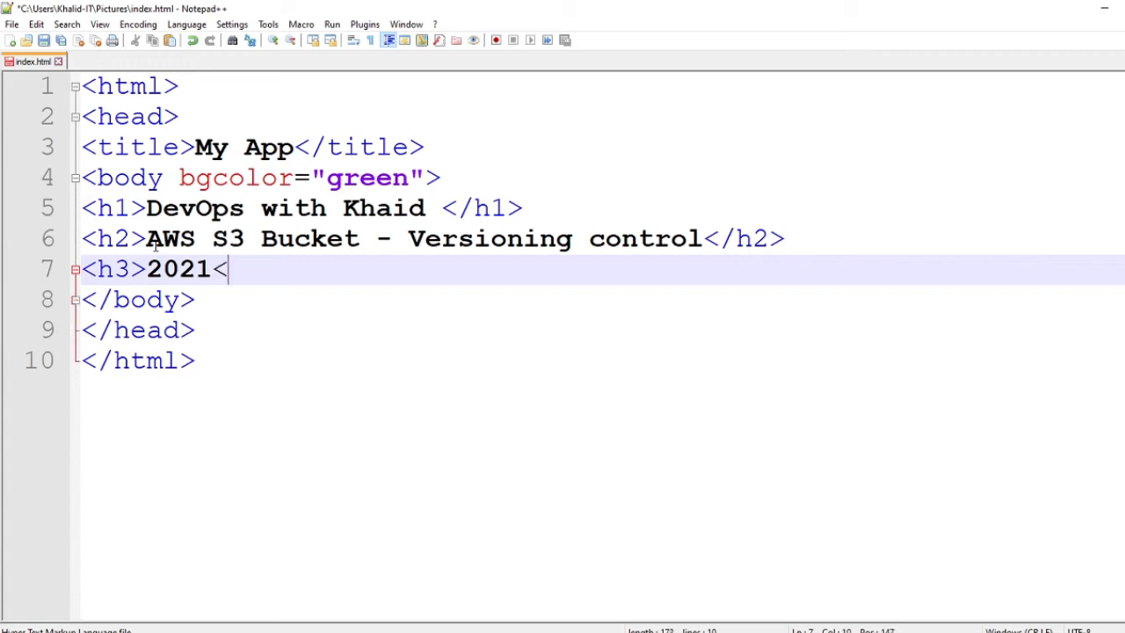
type("/h")
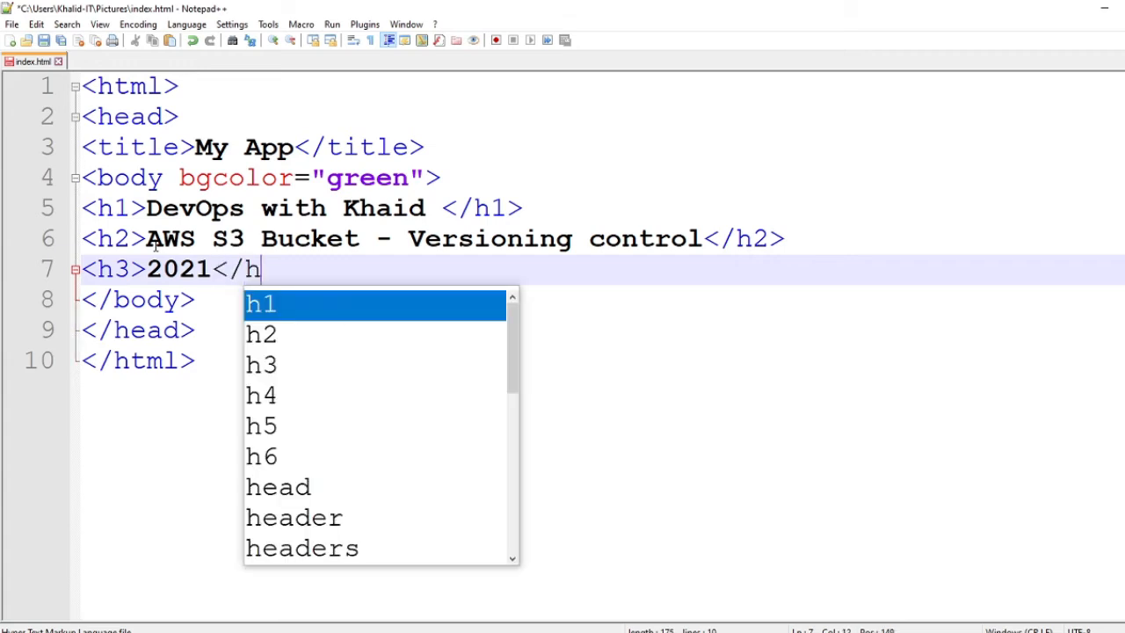
type("3>")
key("ctrl+s")
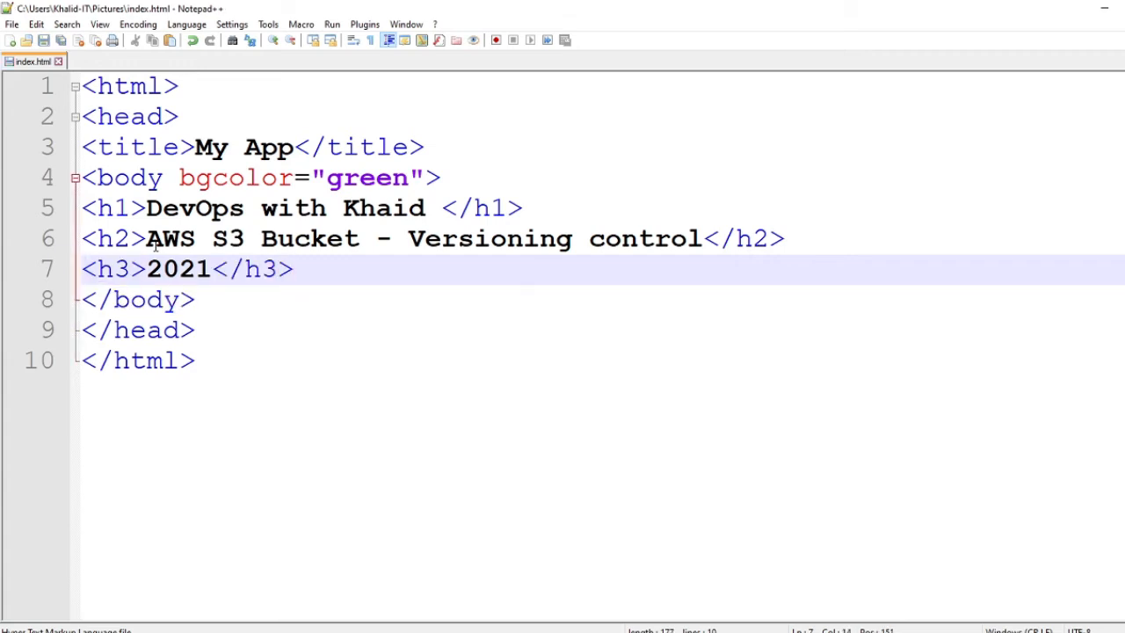
left_click(1124, 8)
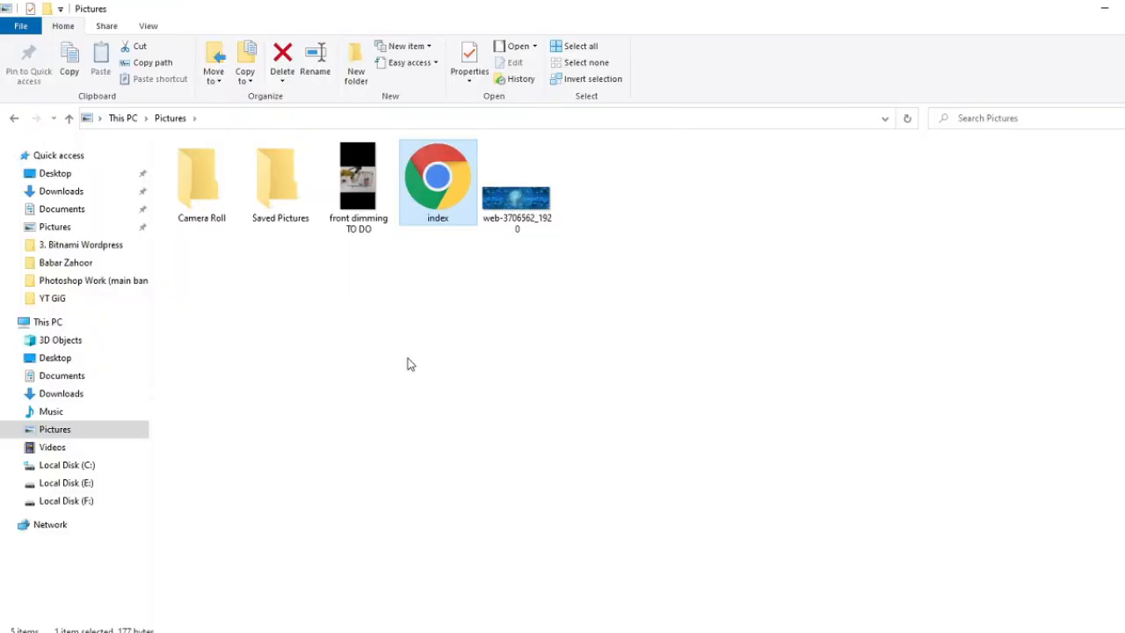
left_click(426, 354)
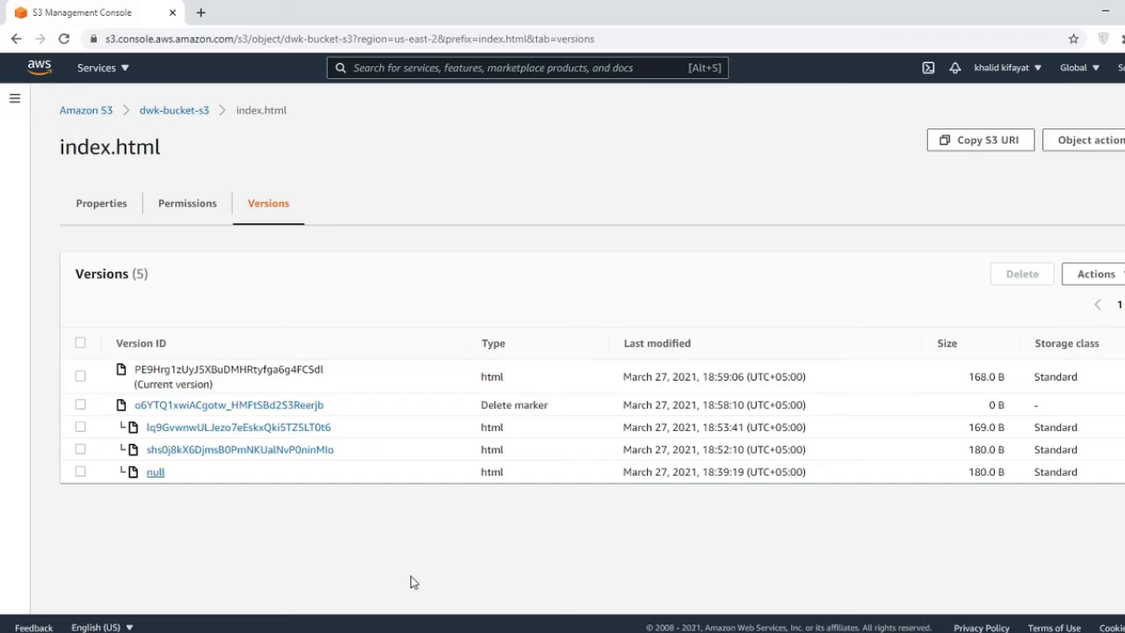
left_click(105, 206)
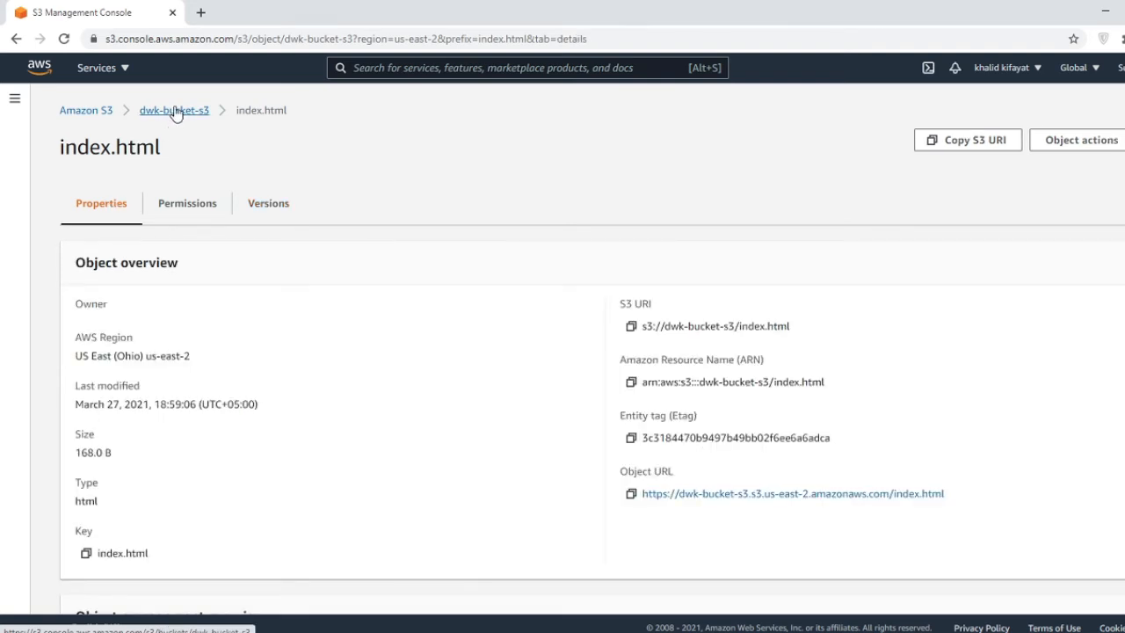
- Upload the edited 177.0 B index.html to dwk-bucket-s3 and return to the object list
left_click(175, 111)
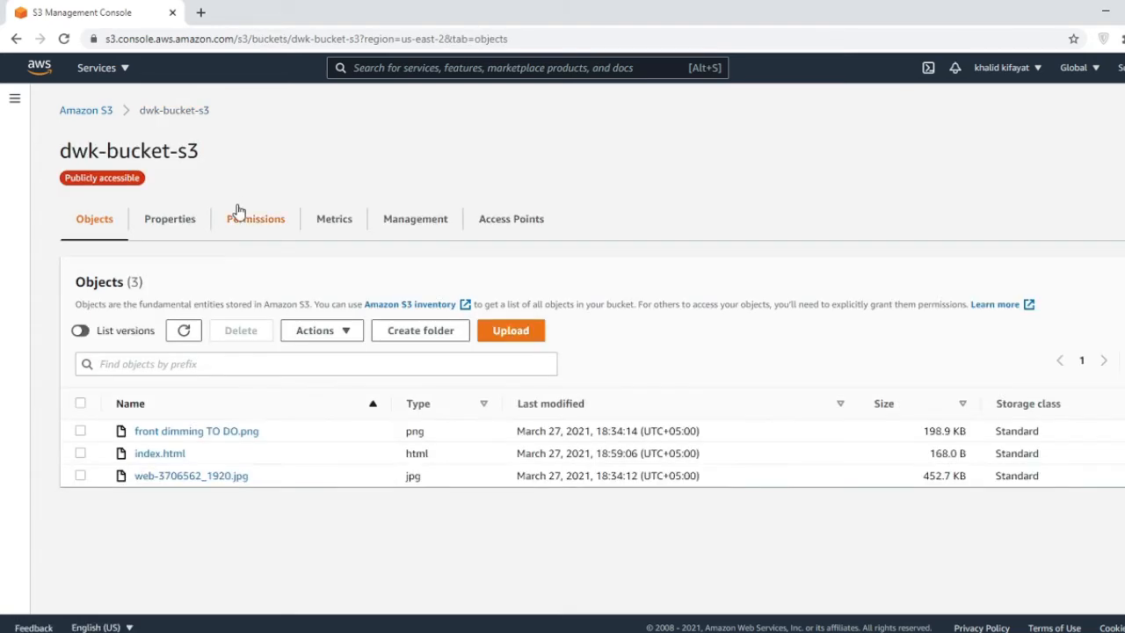
left_click(510, 341)
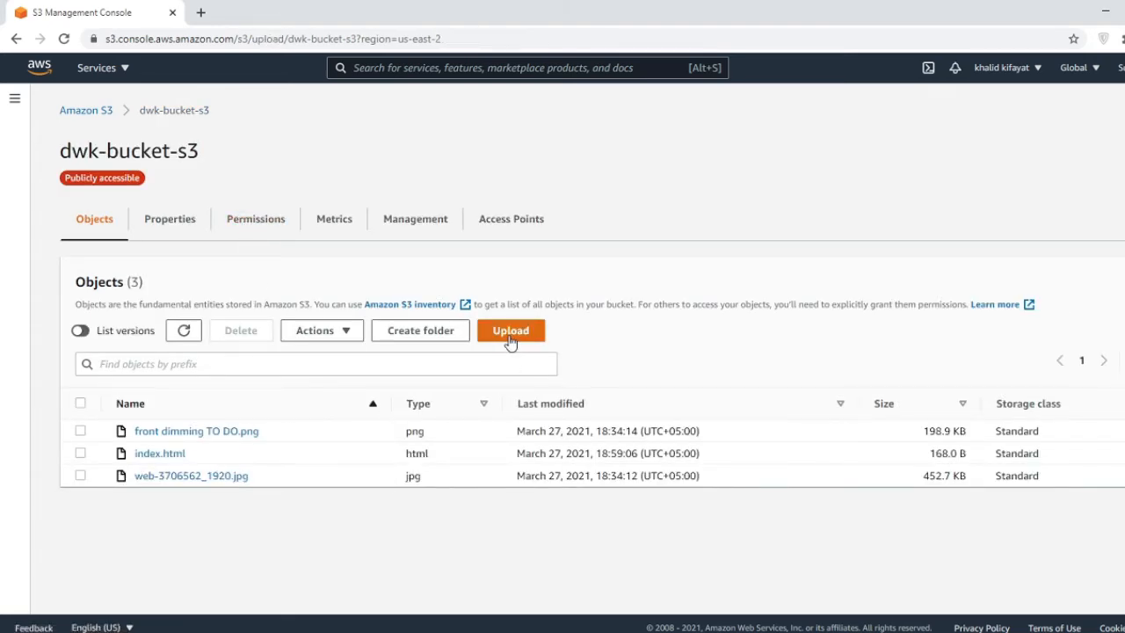
scroll(554, 409, "down", 3)
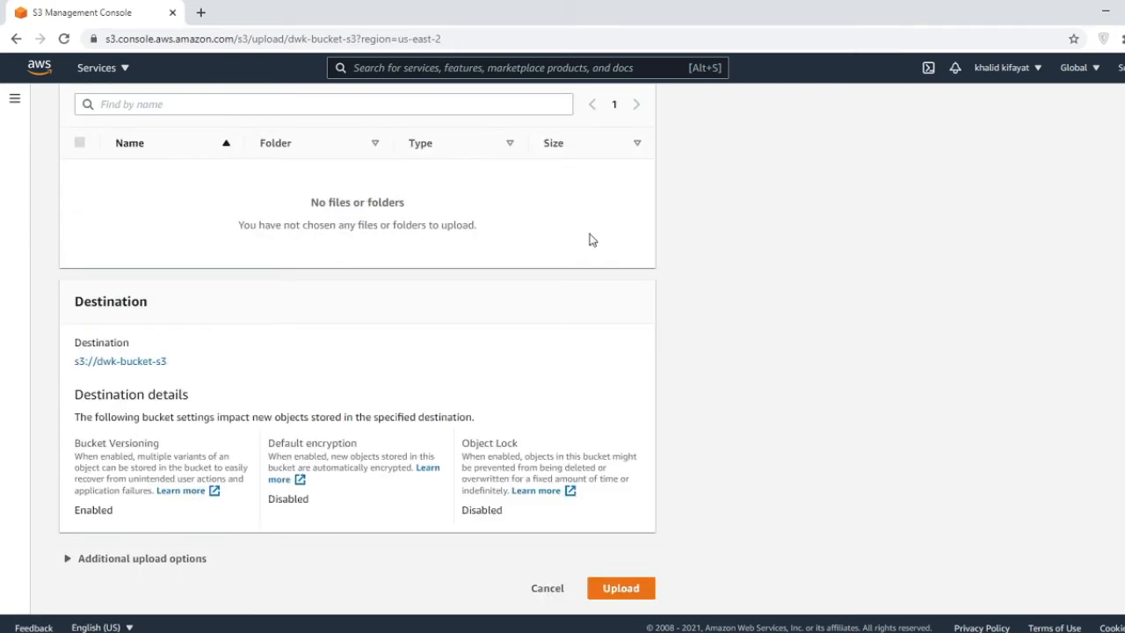
scroll(589, 238, "up", 3)
left_click(525, 292)
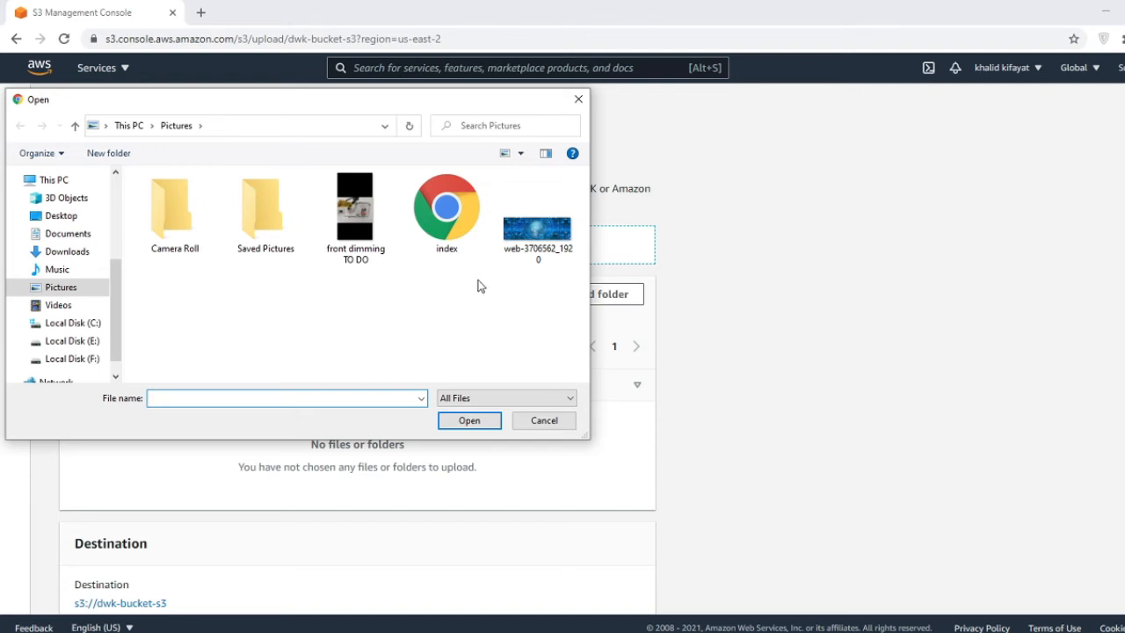
double_click(446, 215)
scroll(795, 457, "down", 3)
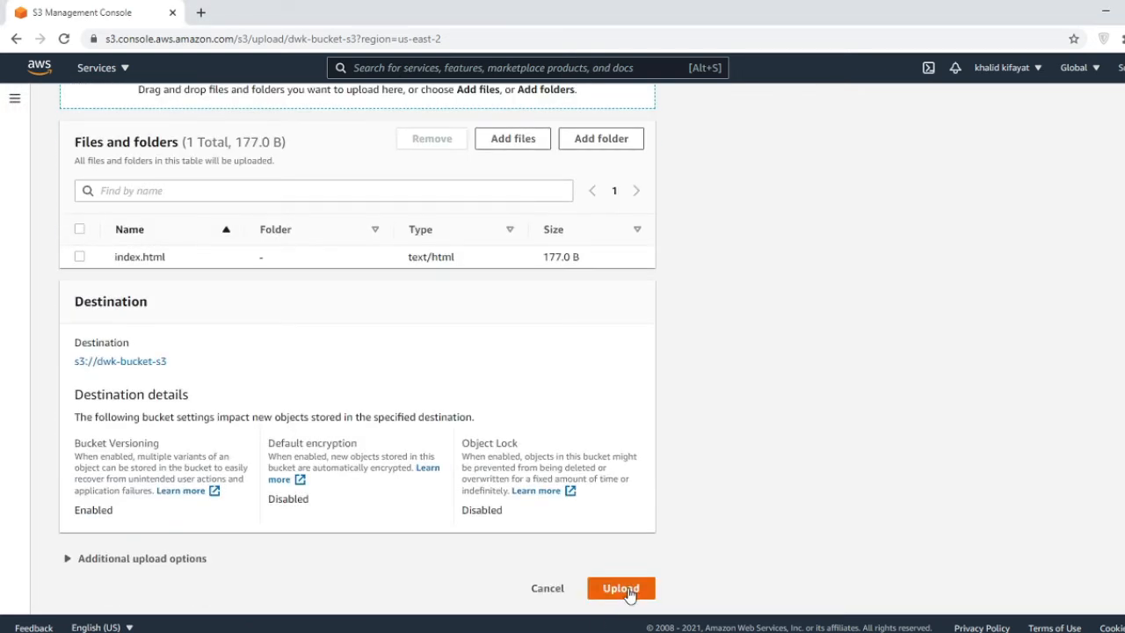
left_click(629, 595)
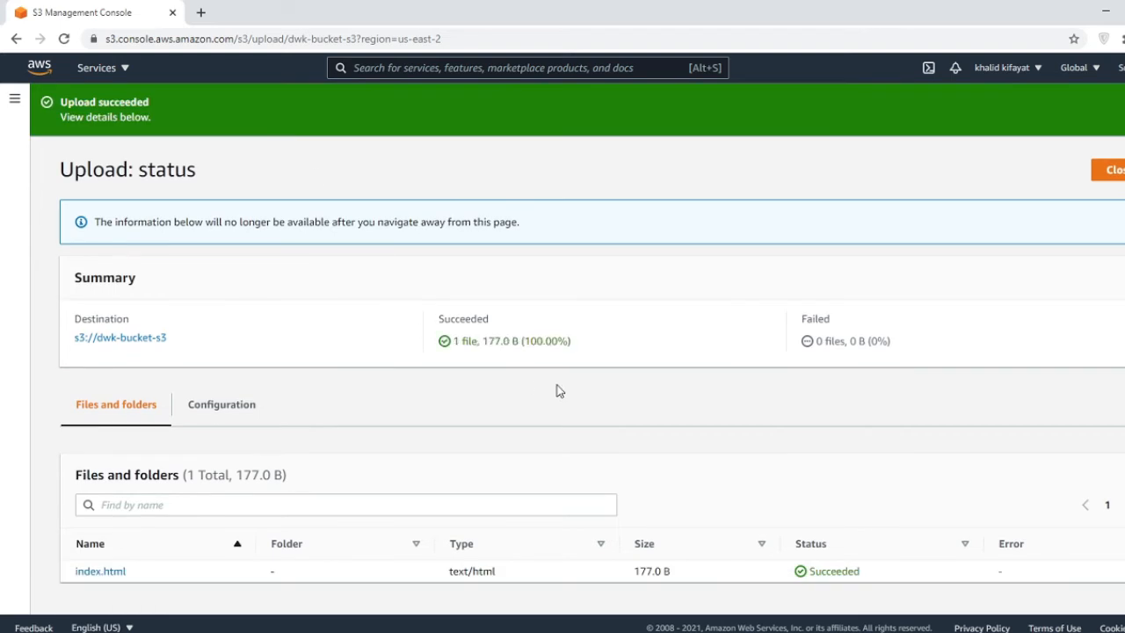
left_click(1109, 161)
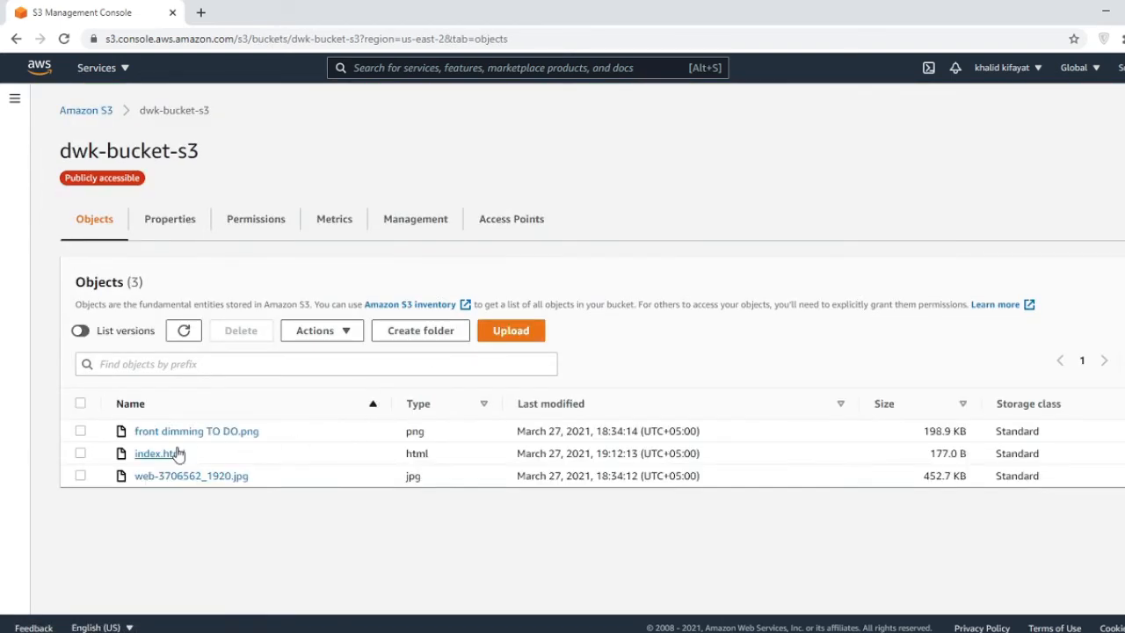
- Open index.html's Object URL to check the updated 'AWS S3 Bucket - Versioning control' page showing 2021
left_click(176, 453)
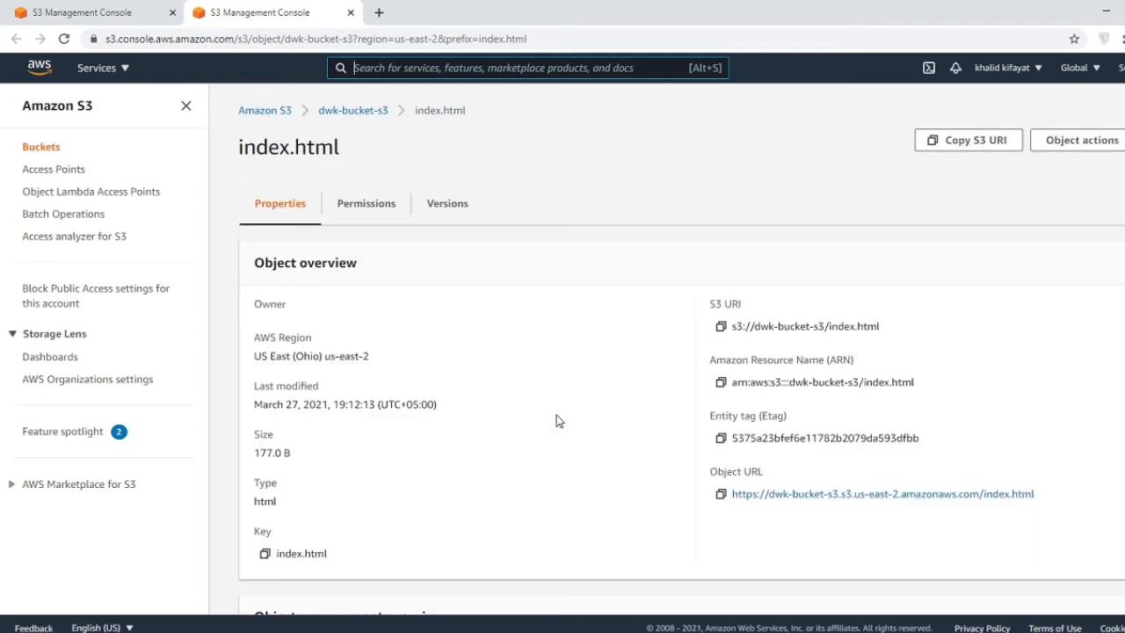
left_click(826, 495)
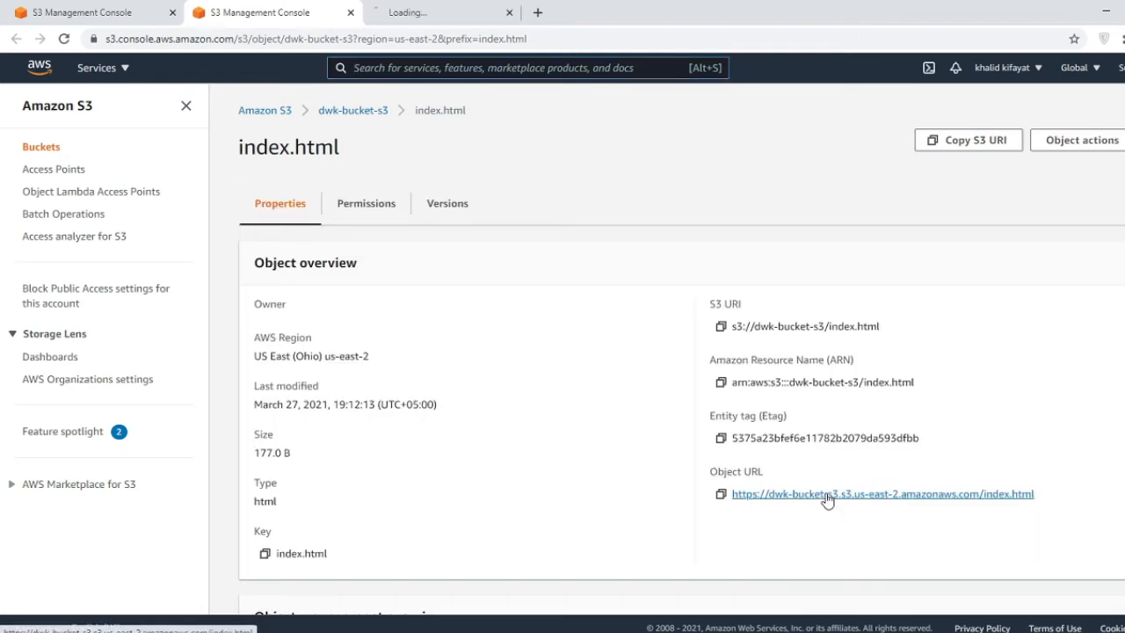
left_click(489, 11)
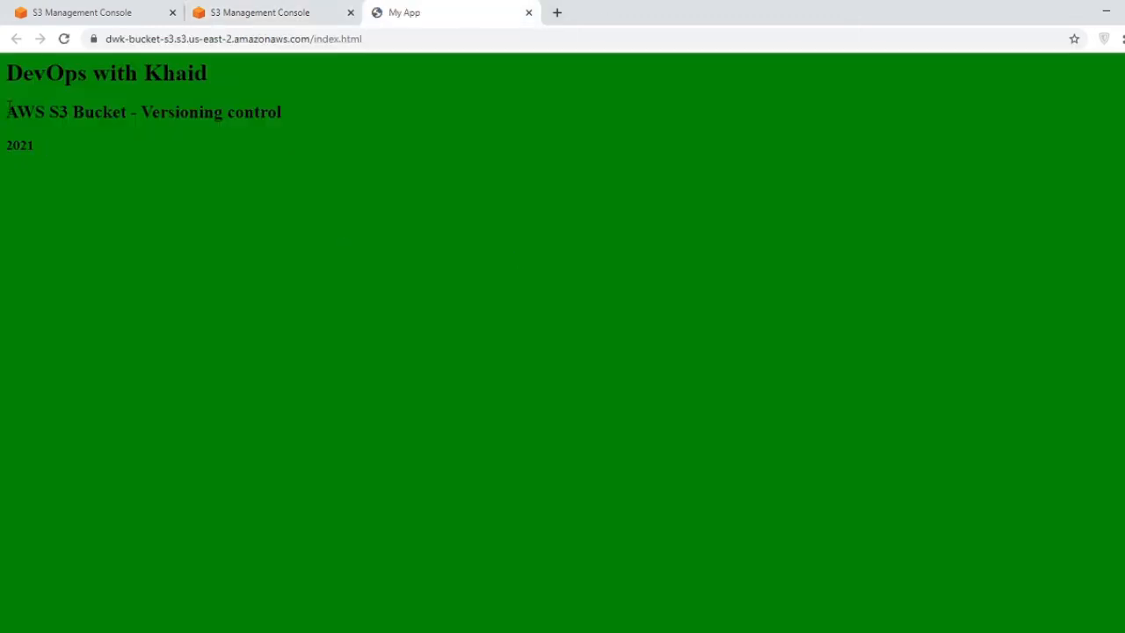
left_click_drag(5, 111, 278, 112)
left_click(529, 12)
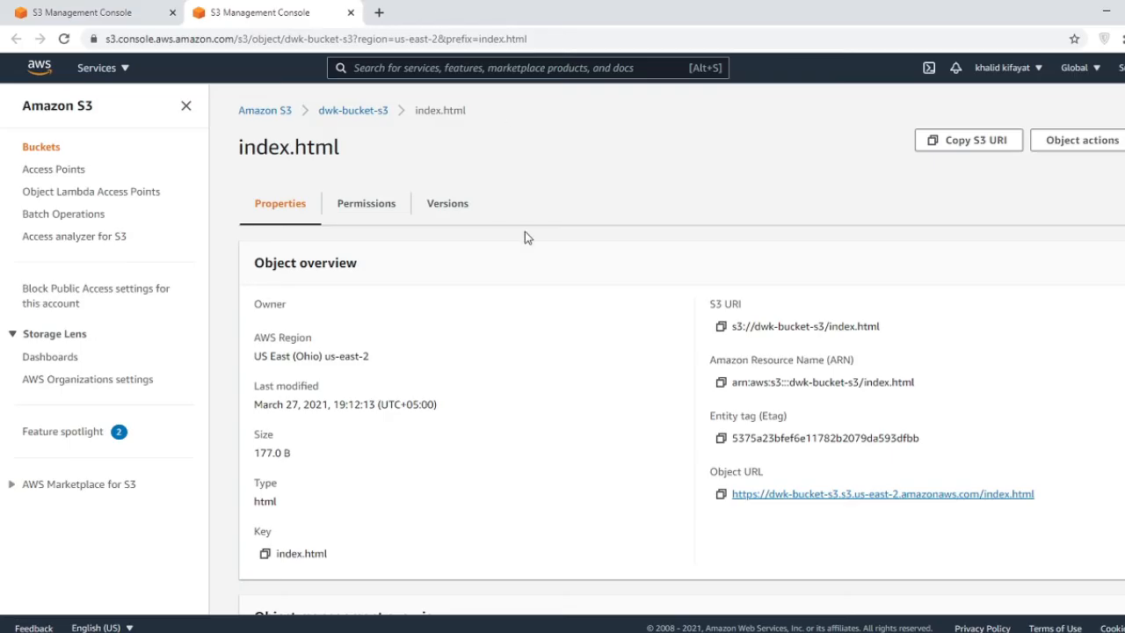
- View the oldest (null) version of index.html through its Object URL, then return to dwk-bucket-s3
left_click(442, 209)
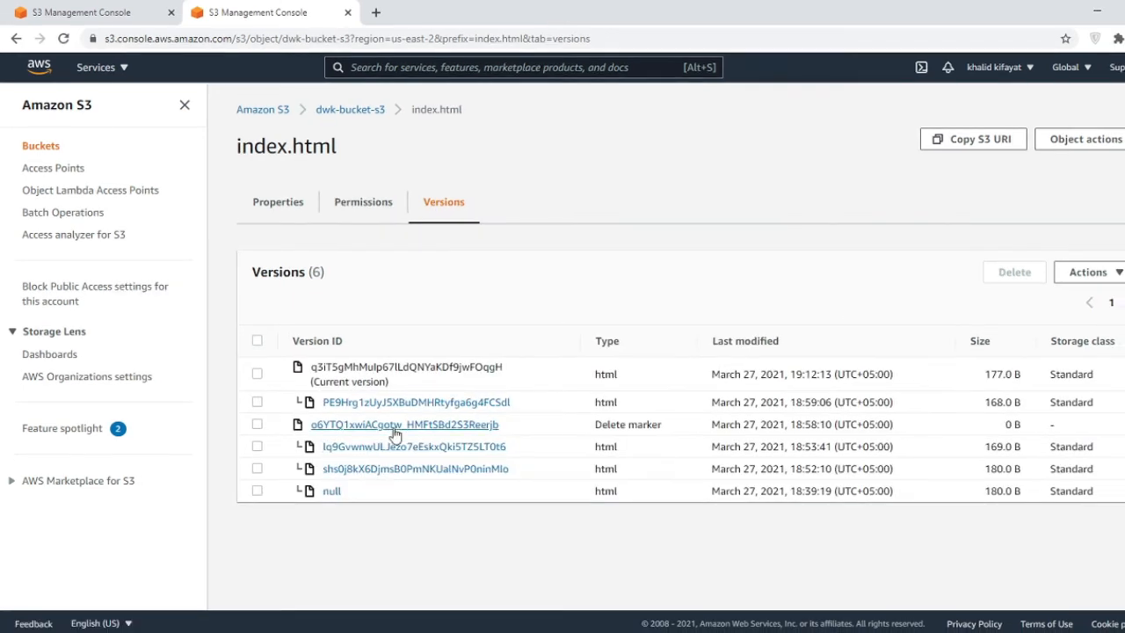
left_click(332, 491)
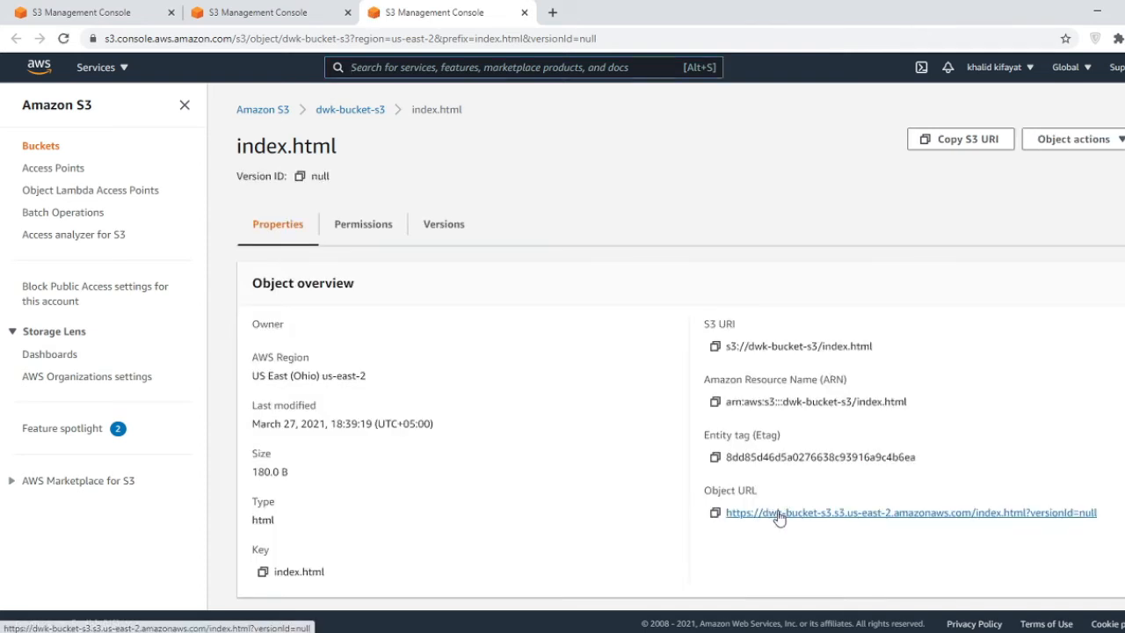
left_click(778, 517)
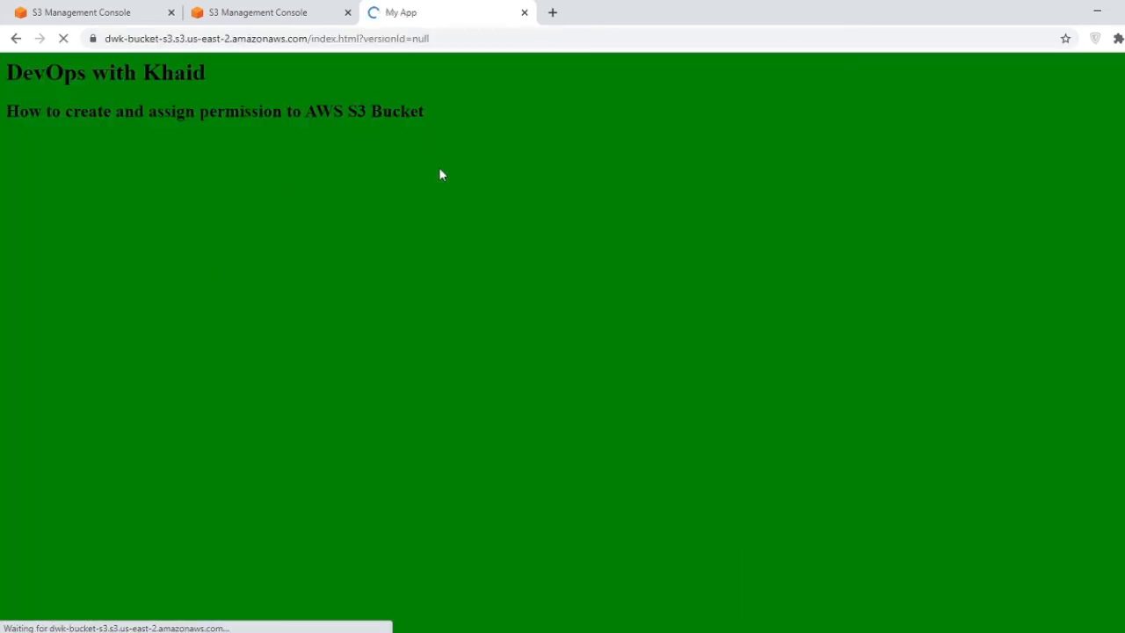
left_click(525, 13)
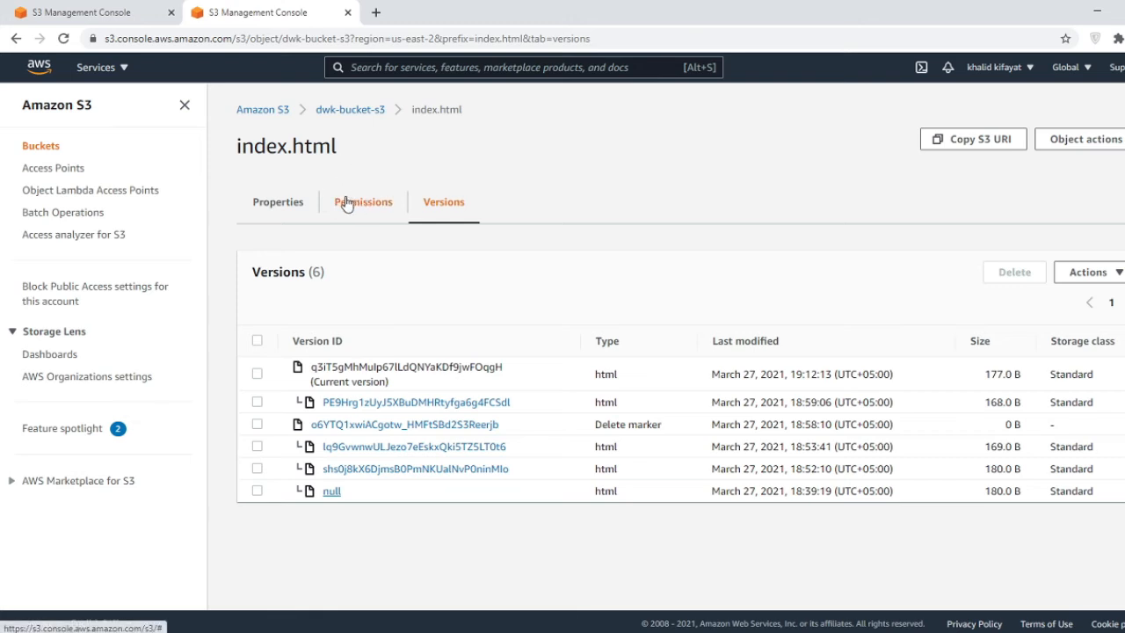
left_click(354, 110)
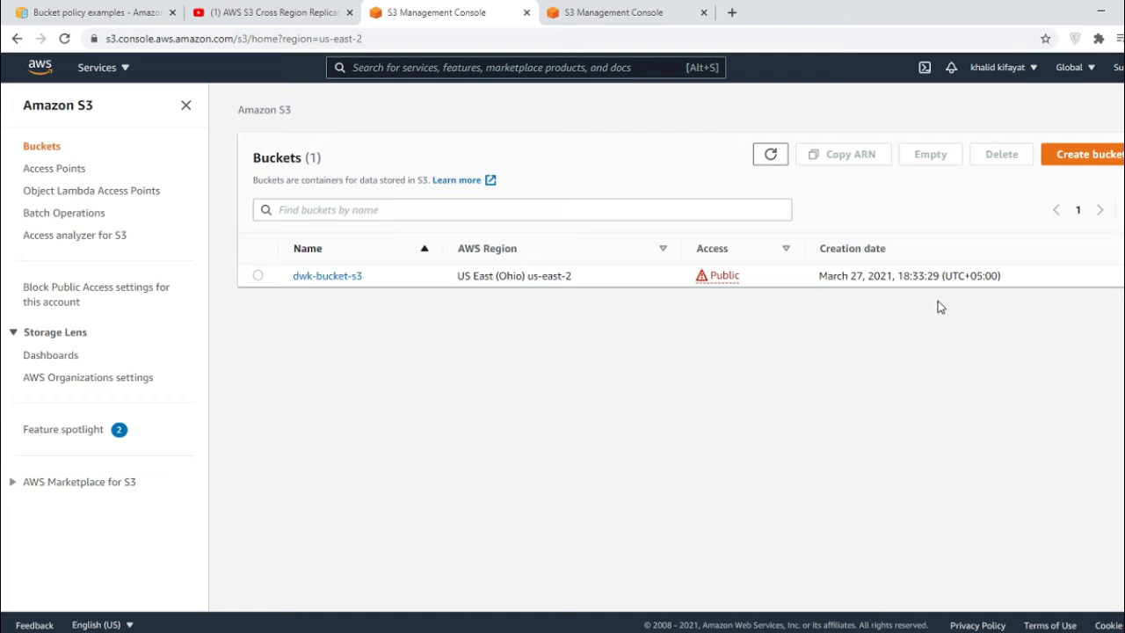
- Create bucket dwk-bucket-s3-b2 in US East (Ohio) with default settings and public access blocked
left_click(1097, 162)
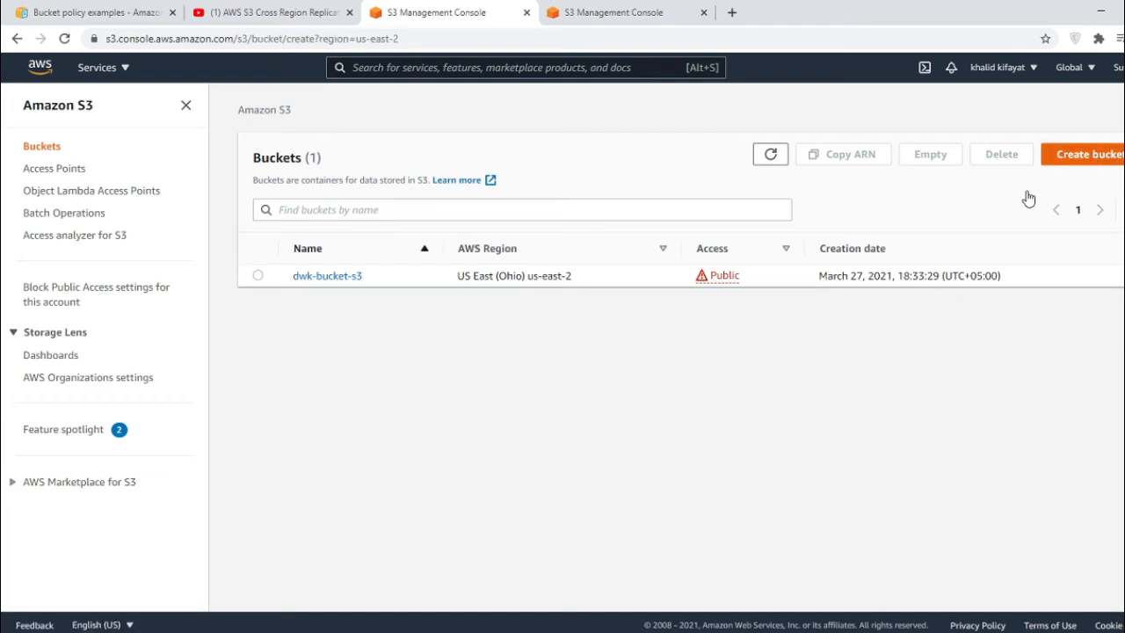
left_click(336, 283)
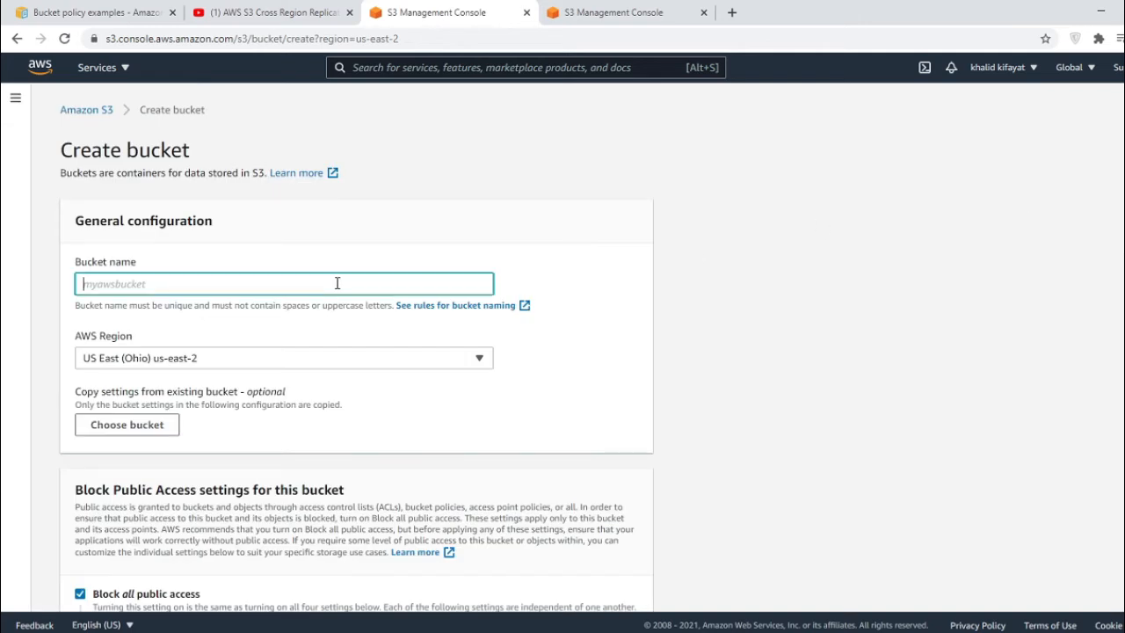
type("dwk-bucket-s3-b2")
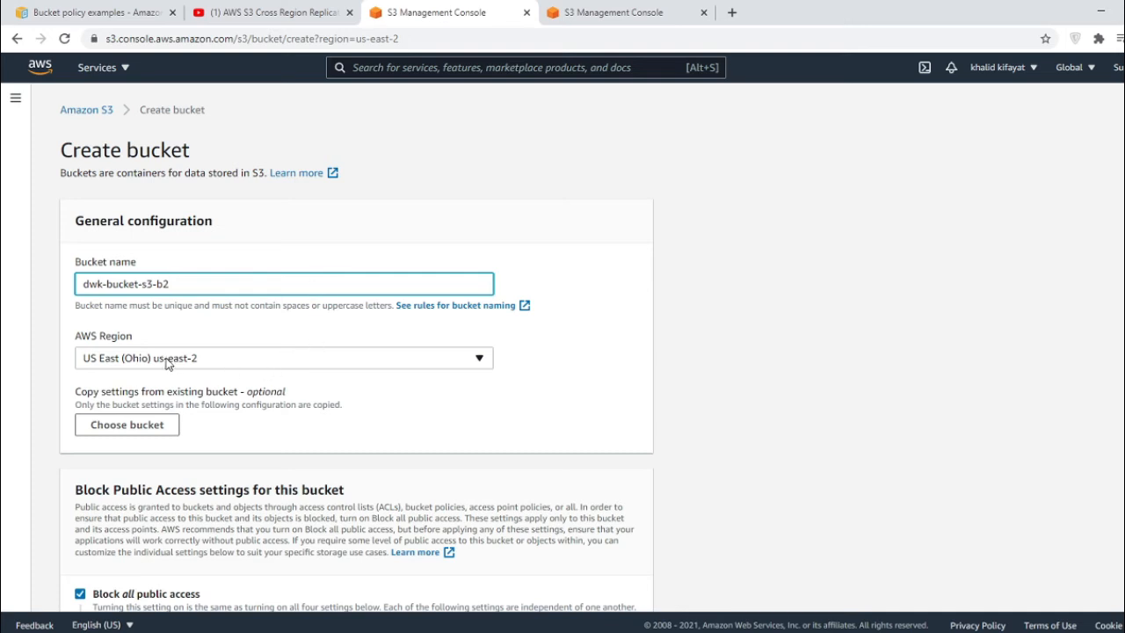
scroll(253, 409, "down", 1)
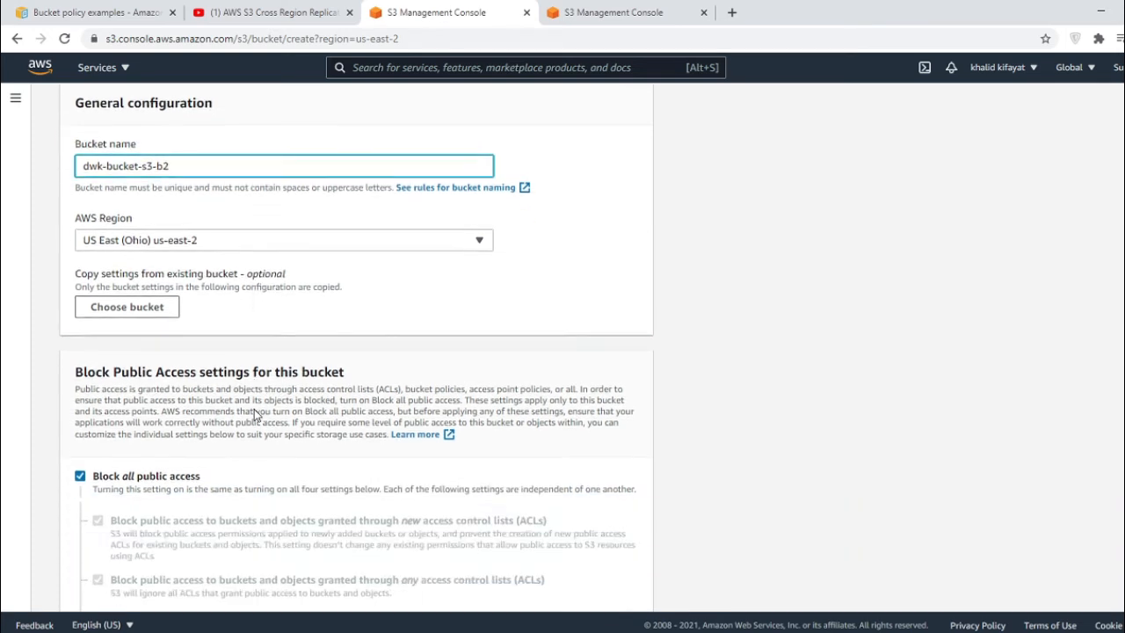
scroll(255, 414, "down", 1)
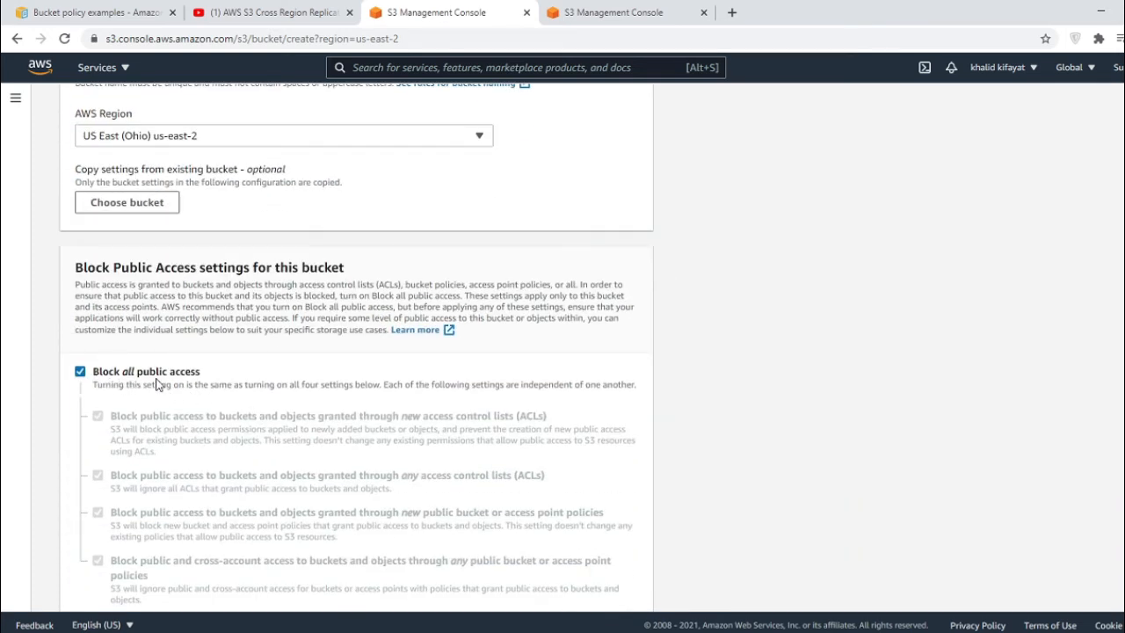
scroll(156, 384, "down", 2)
scroll(378, 452, "down", 2)
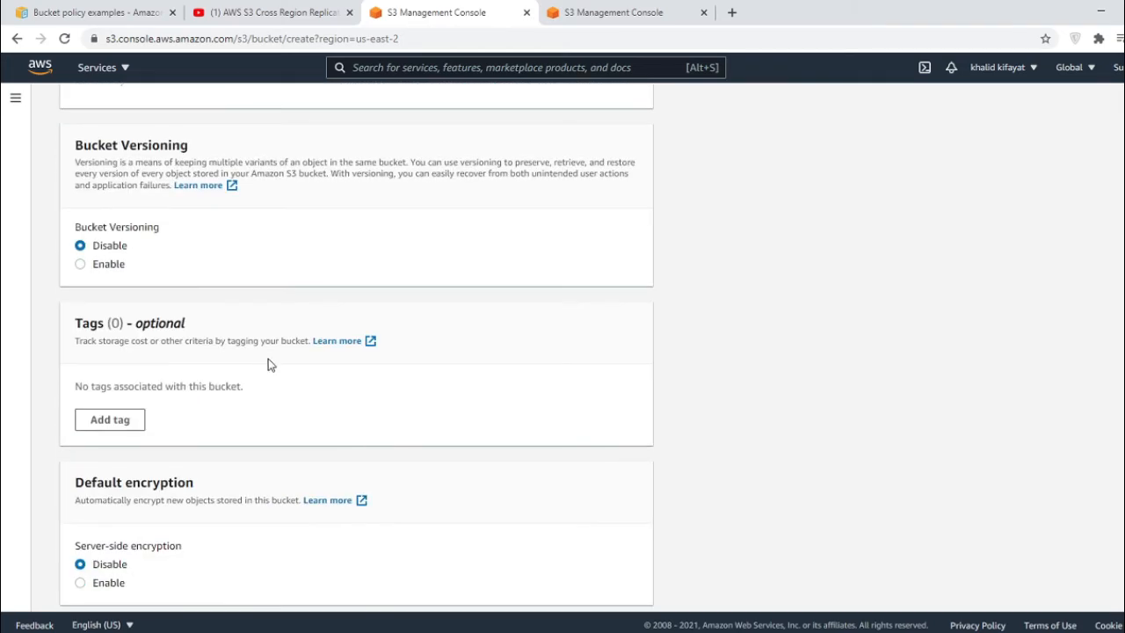
scroll(322, 454, "down", 2)
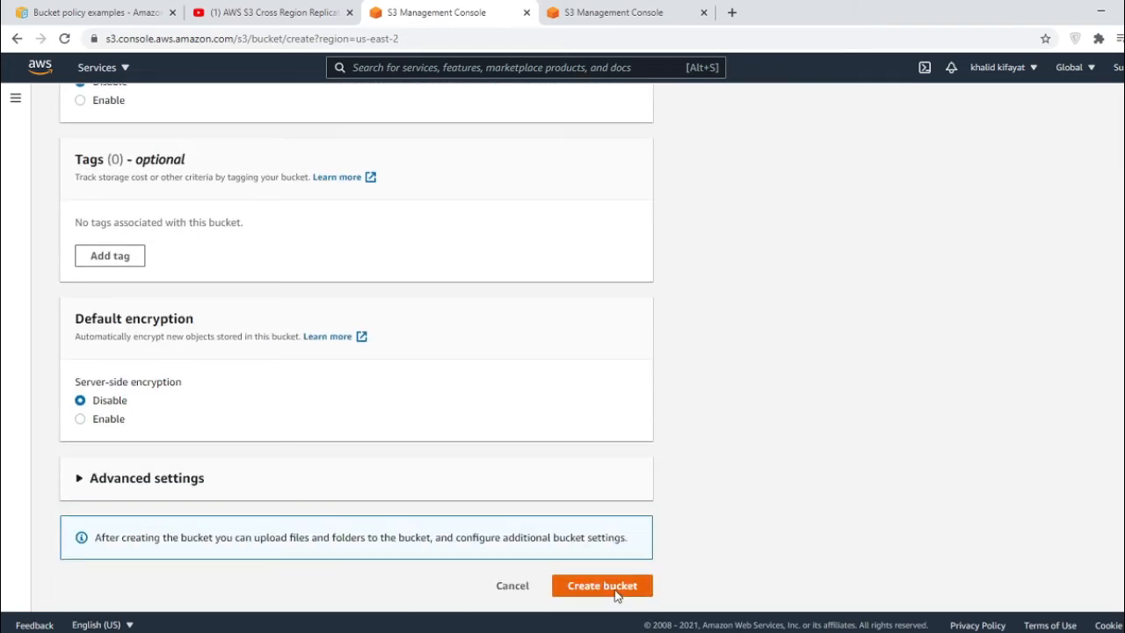
left_click(615, 589)
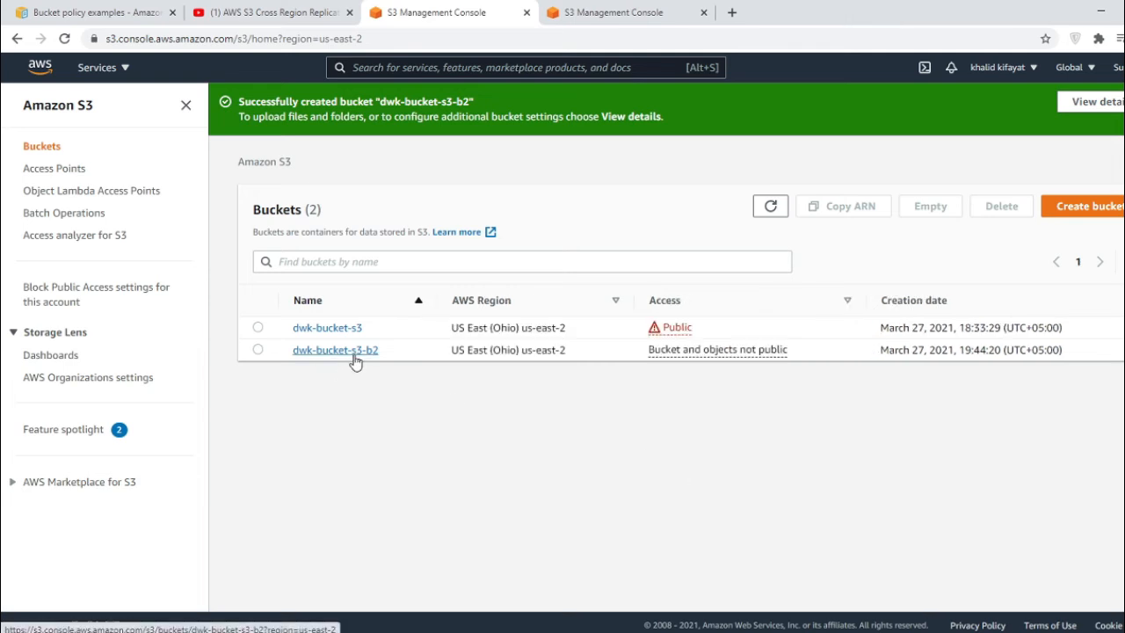
- Turn off Block all public access for dwk-bucket-s3-b2, confirming with the word 'confirm'
left_click(320, 353)
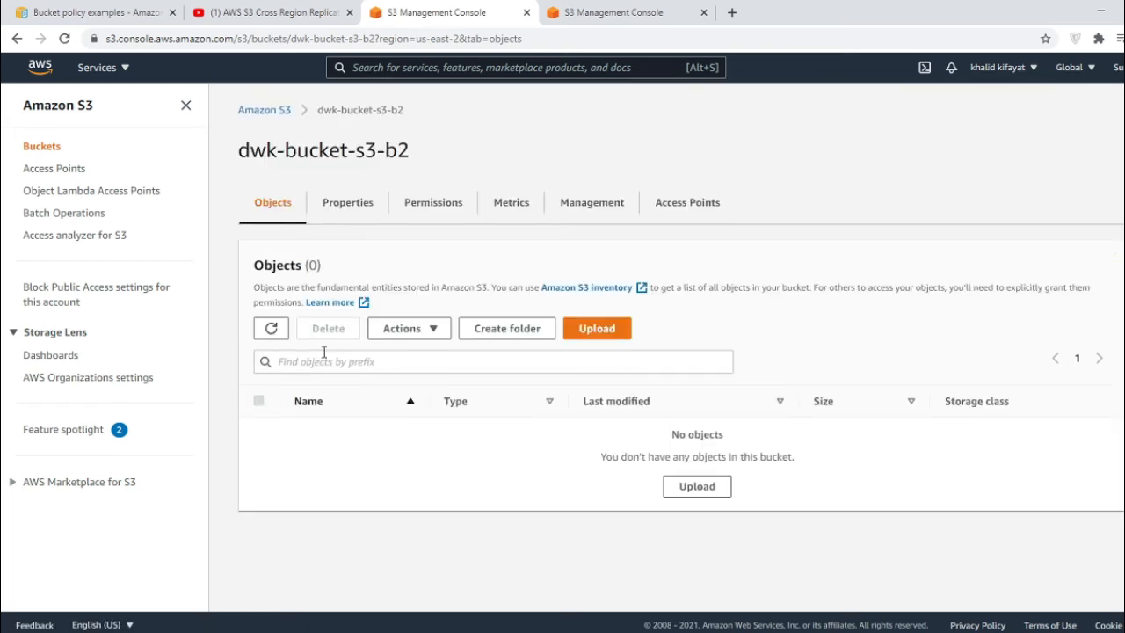
left_click(420, 204)
scroll(369, 251, "down", 3)
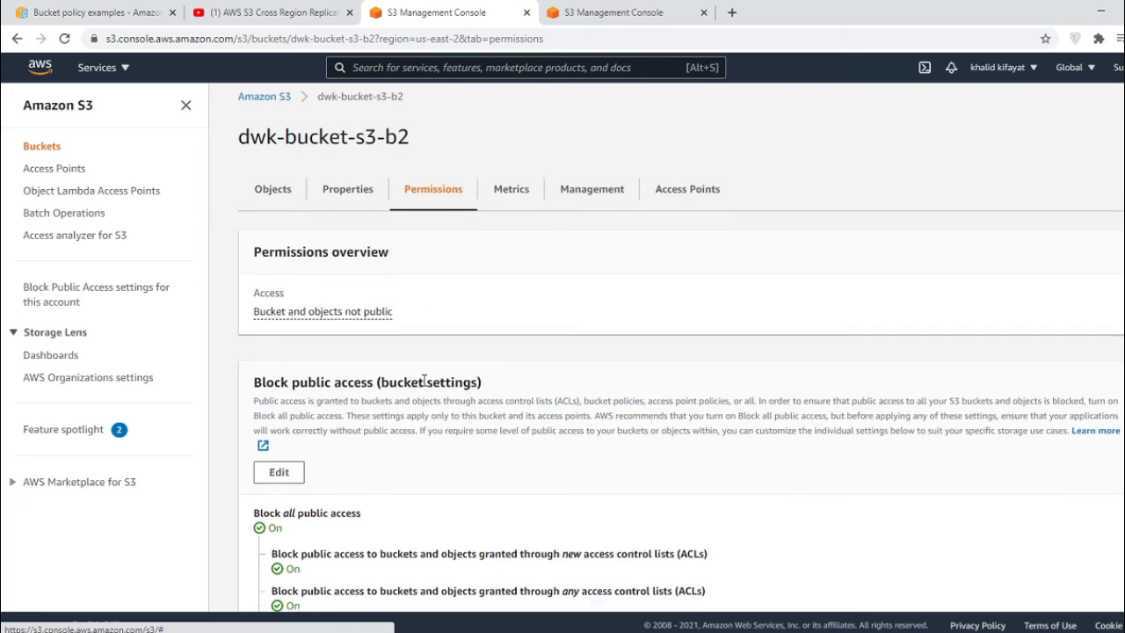
left_click(290, 191)
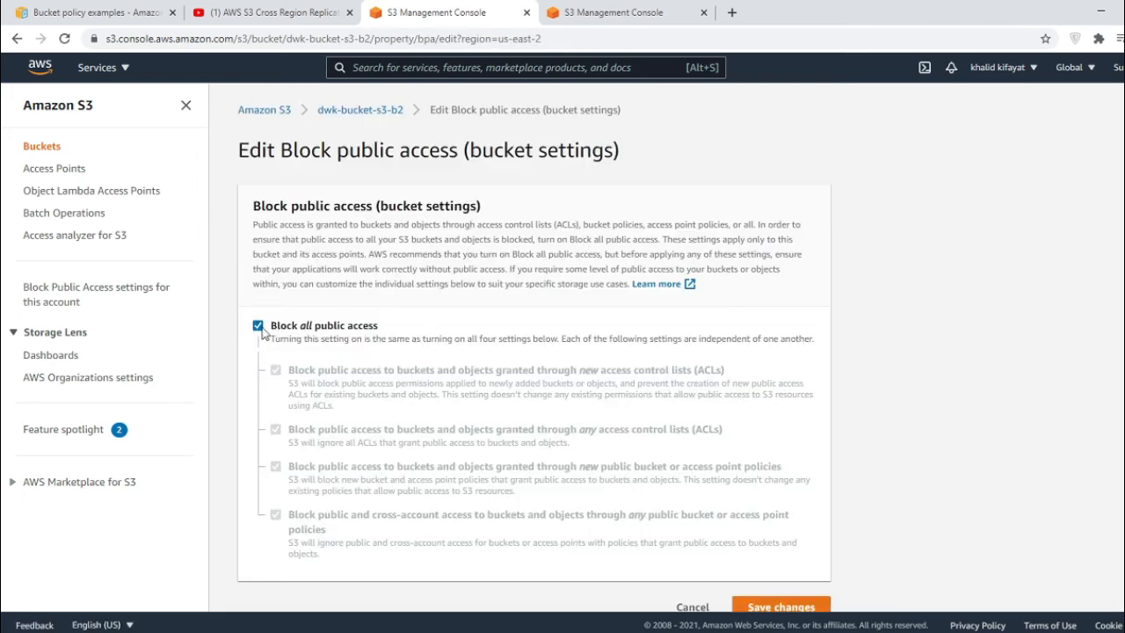
left_click(258, 325)
scroll(839, 478, "down", 1)
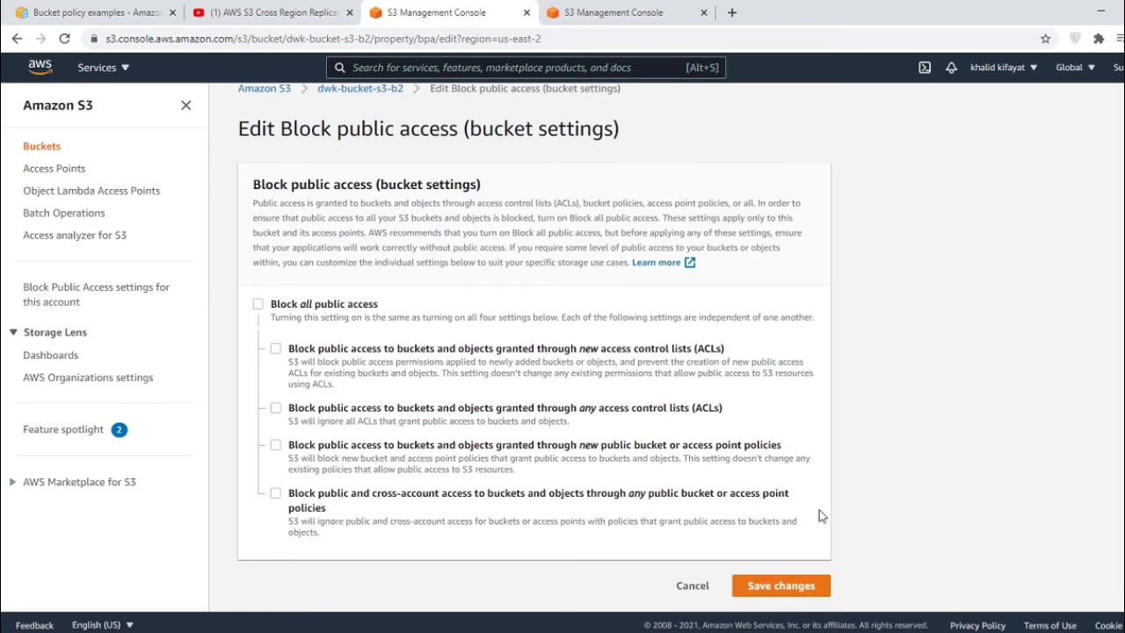
left_click(778, 585)
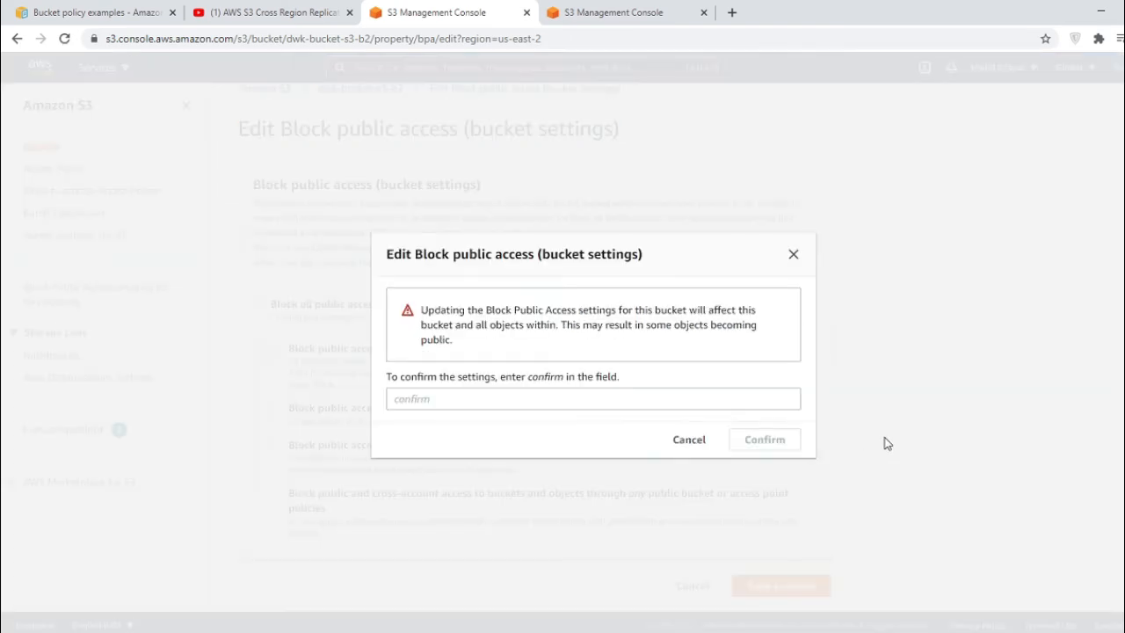
left_click(571, 401)
type("confirm")
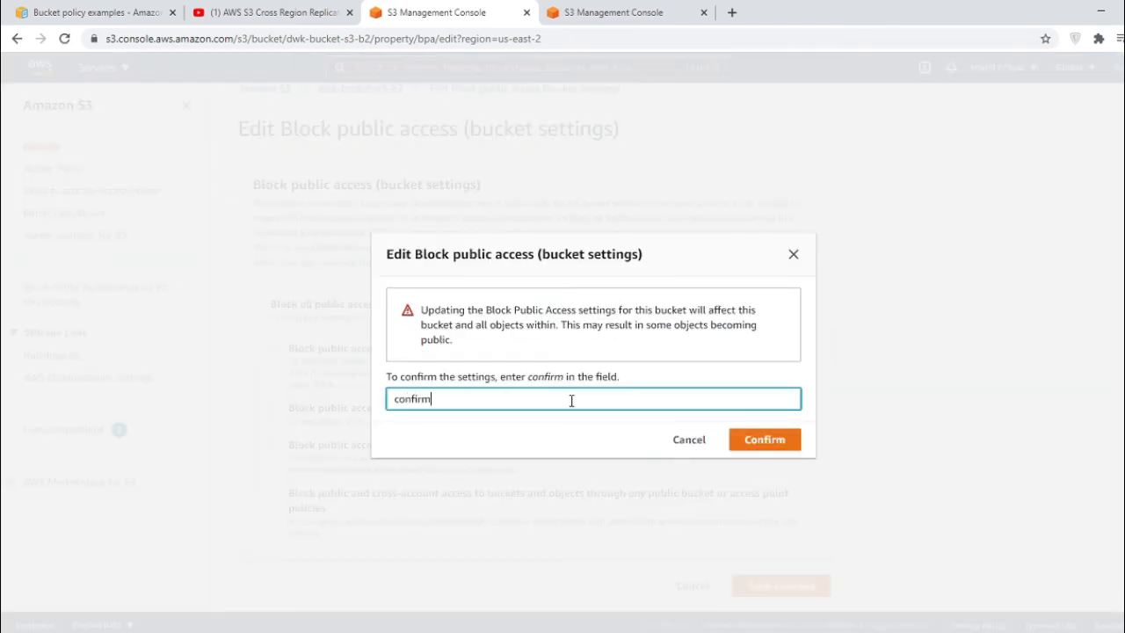
left_click(764, 442)
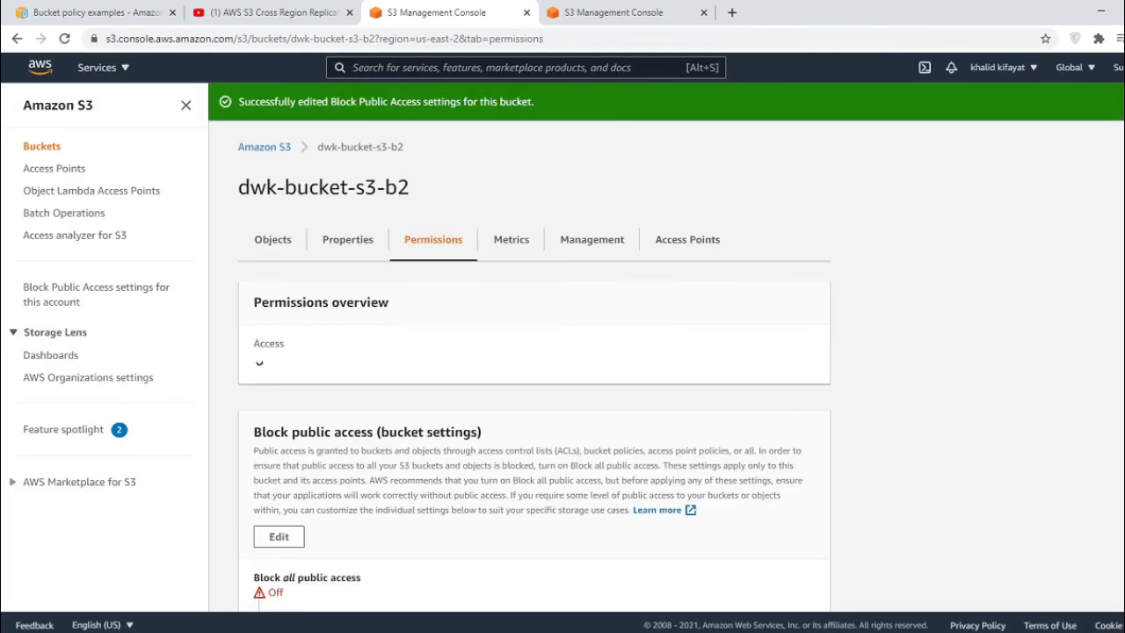
scroll(379, 363, "down", 4)
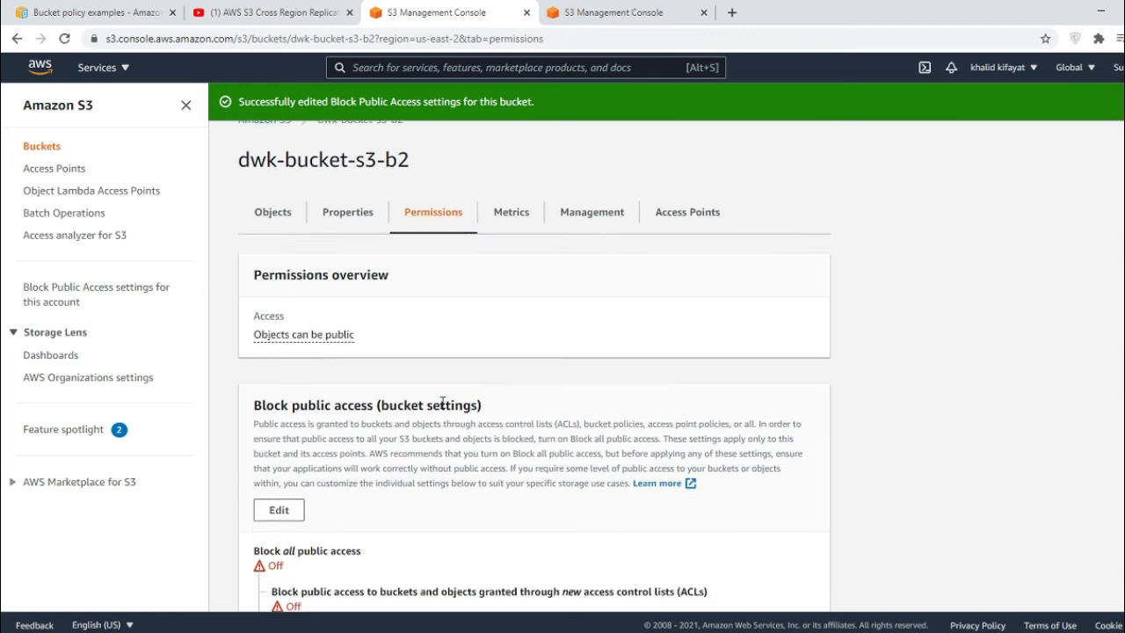
scroll(363, 374, "down", 3)
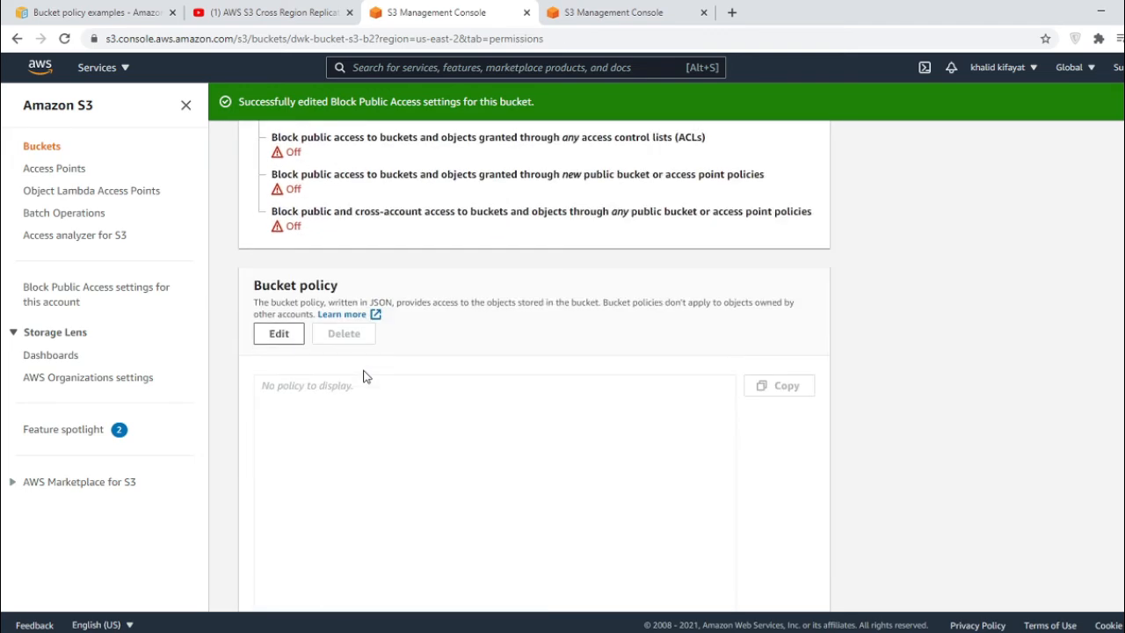
- Paste the PublicRead example policy from the documentation into the bucket policy editor
left_click(294, 331)
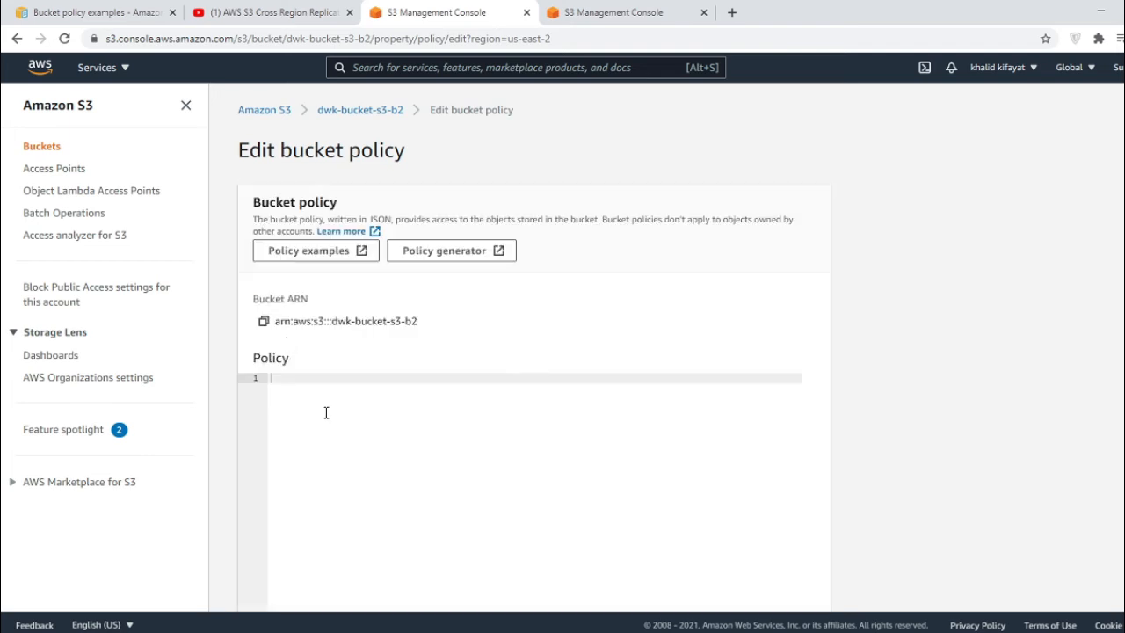
left_click(141, 13)
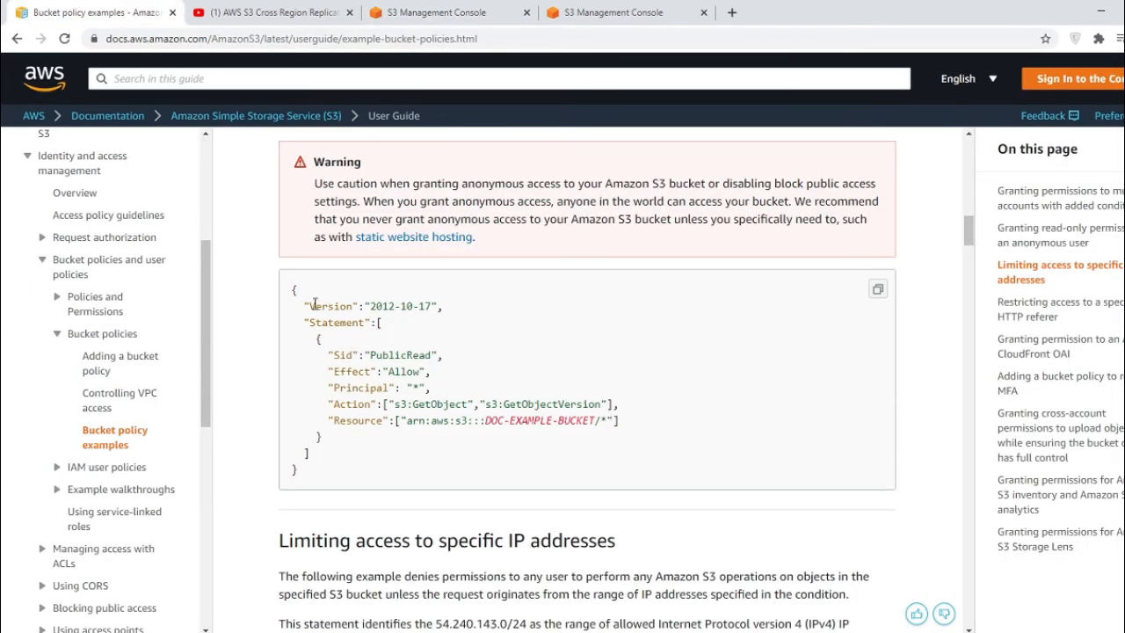
left_click(877, 289)
left_click(439, 12)
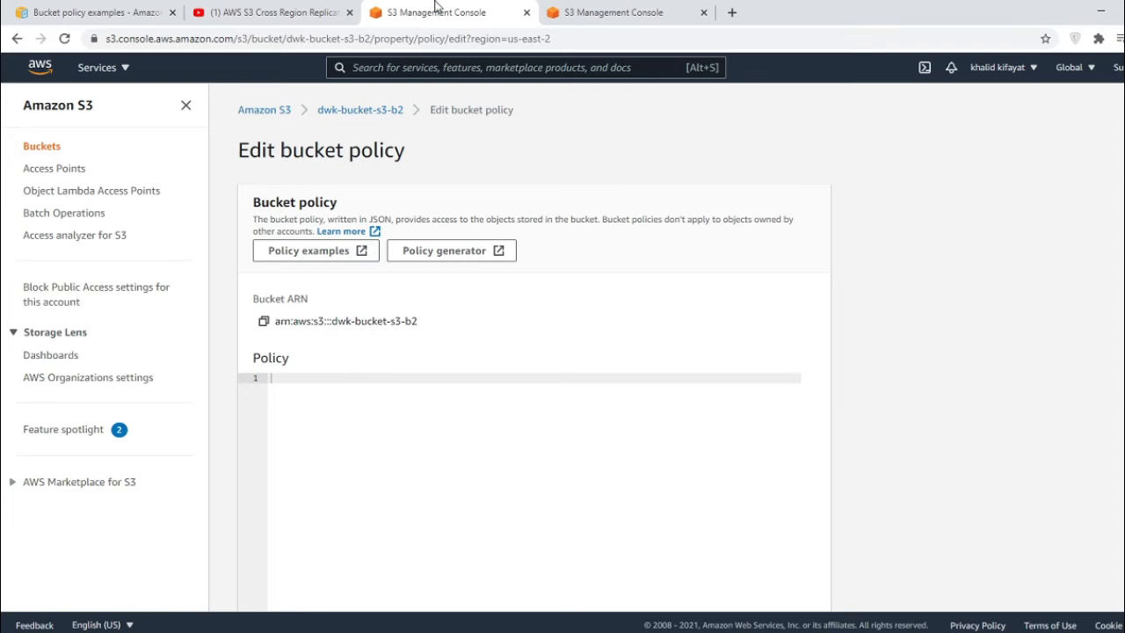
key("ctrl+v")
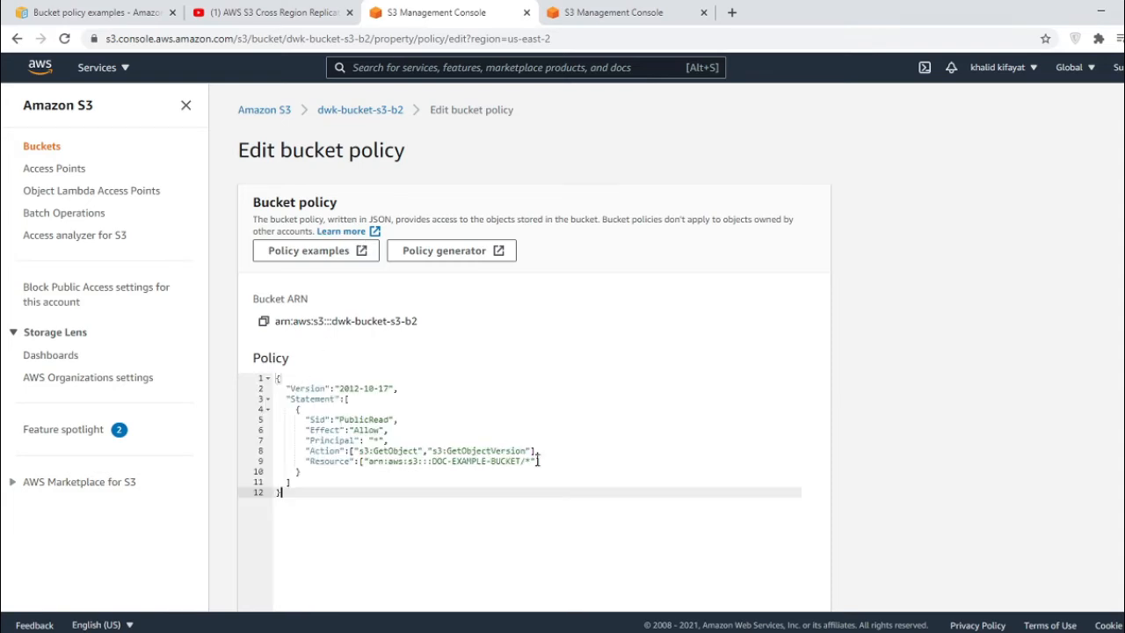
- Replace DOC-EXAMPLE-BUCKET with dwk-bucket-s3-b2 in the Resource ARN and save the policy
left_click(522, 460)
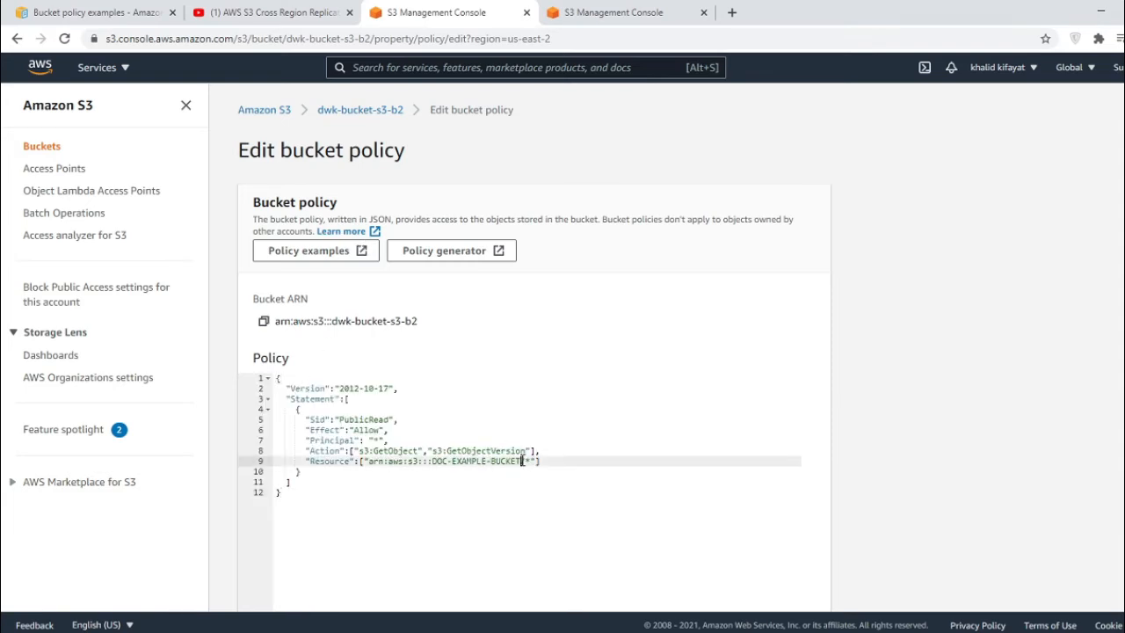
left_click(106, 12)
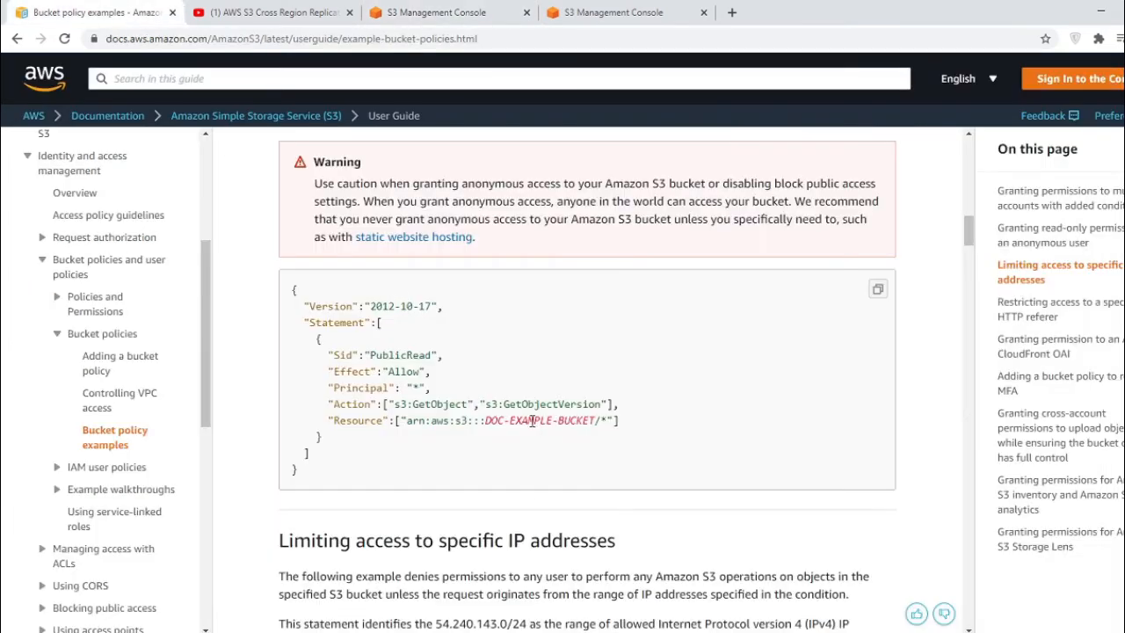
left_click(434, 12)
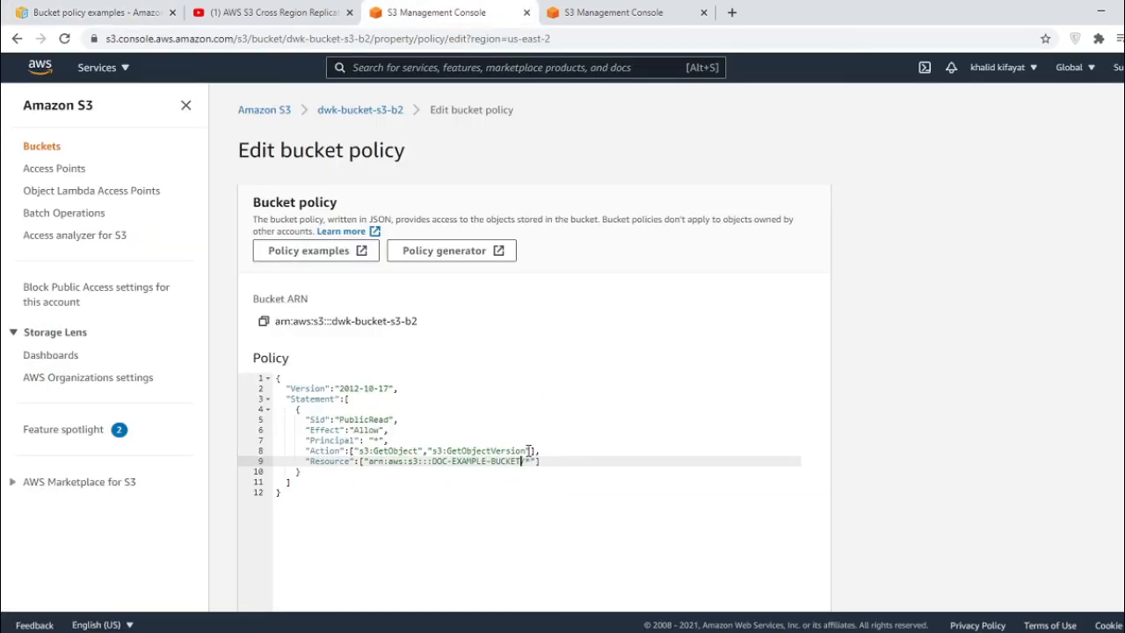
key("BackSpace")
key("BackSpace")
key("BackSpace")
key("BackSpace")
key("BackSpace")
key("BackSpace")
key("BackSpace")
key("BackSpace")
key("BackSpace")
key("BackSpace")
key("BackSpace")
key("BackSpace")
key("BackSpace")
key("BackSpace")
key("BackSpace")
key("BackSpace")
key("BackSpace")
key("BackSpace")
type("dwk-bucket-s3-b2")
scroll(579, 450, "down", 5)
left_click(797, 588)
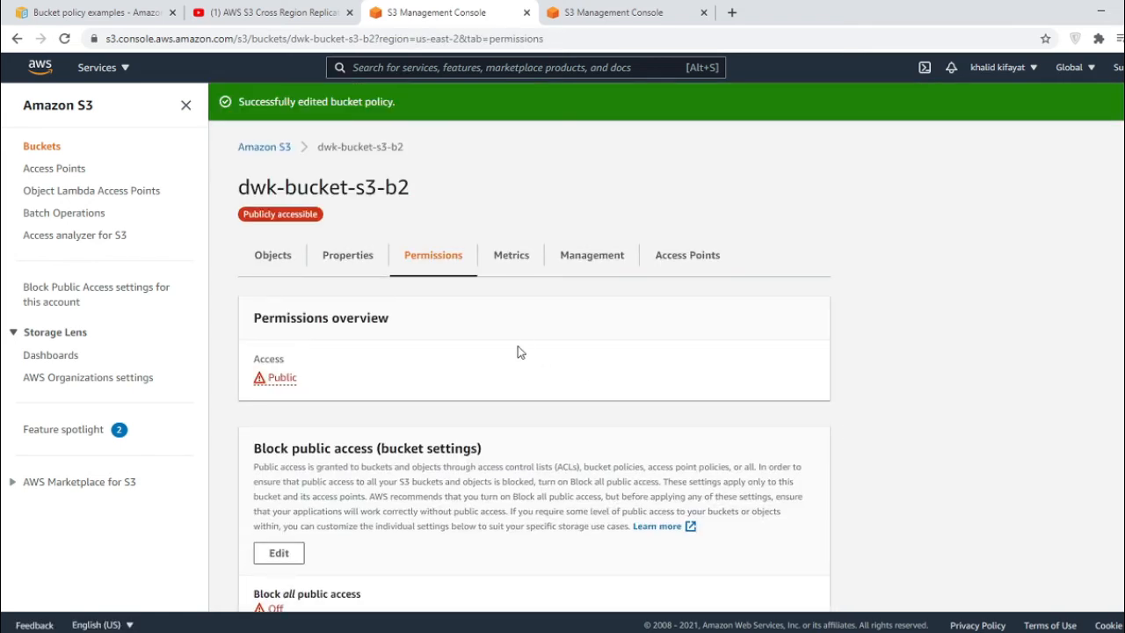
- Check that the saved policy's Resource names arn:aws:s3:::dwk-bucket-s3-b2/*
scroll(517, 351, "down", 2)
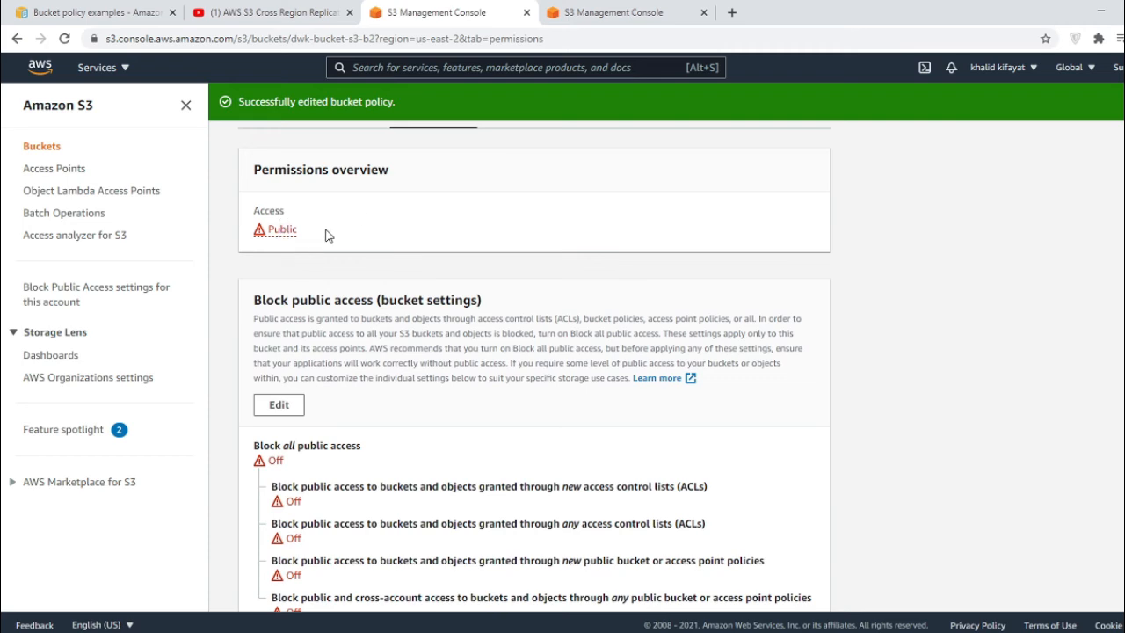
scroll(400, 364, "down", 1)
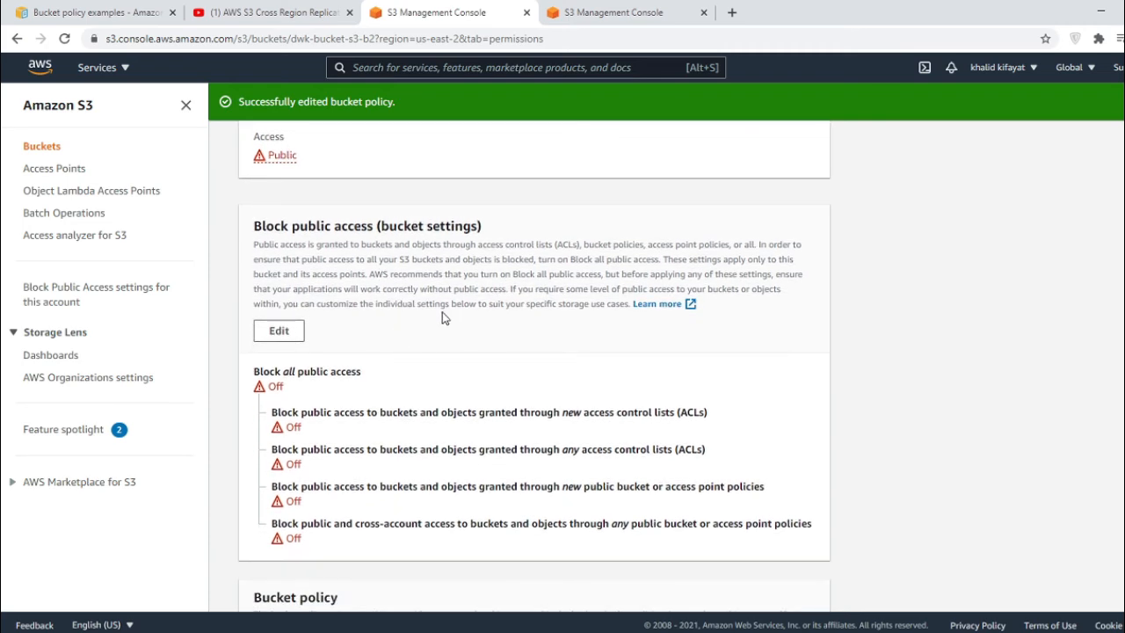
scroll(444, 316, "down", 4)
scroll(445, 314, "down", 2)
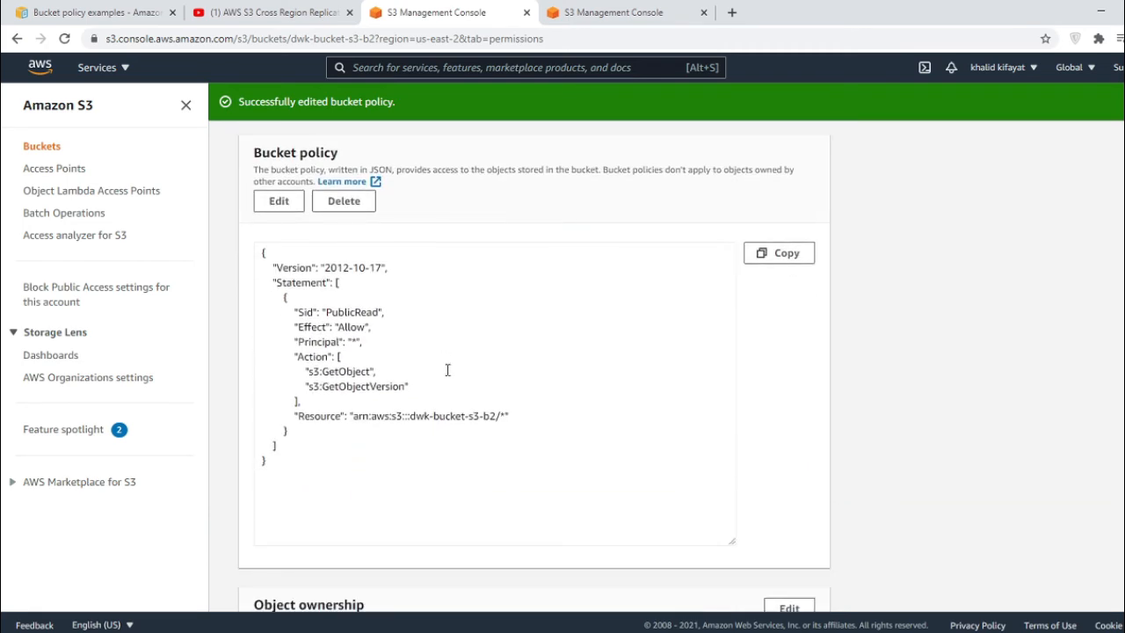
left_click(413, 418)
left_click_drag(412, 418, 497, 416)
- Return to the Buckets list showing both buckets marked Public
scroll(527, 405, "down", 3)
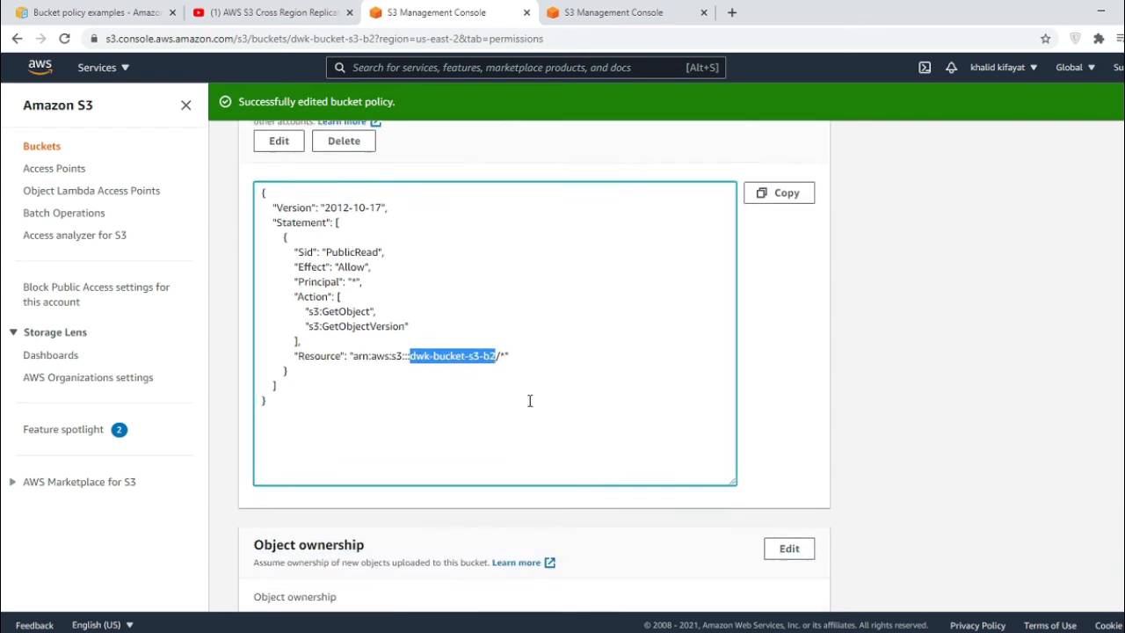
scroll(529, 406, "up", 8)
scroll(259, 230, "up", 4)
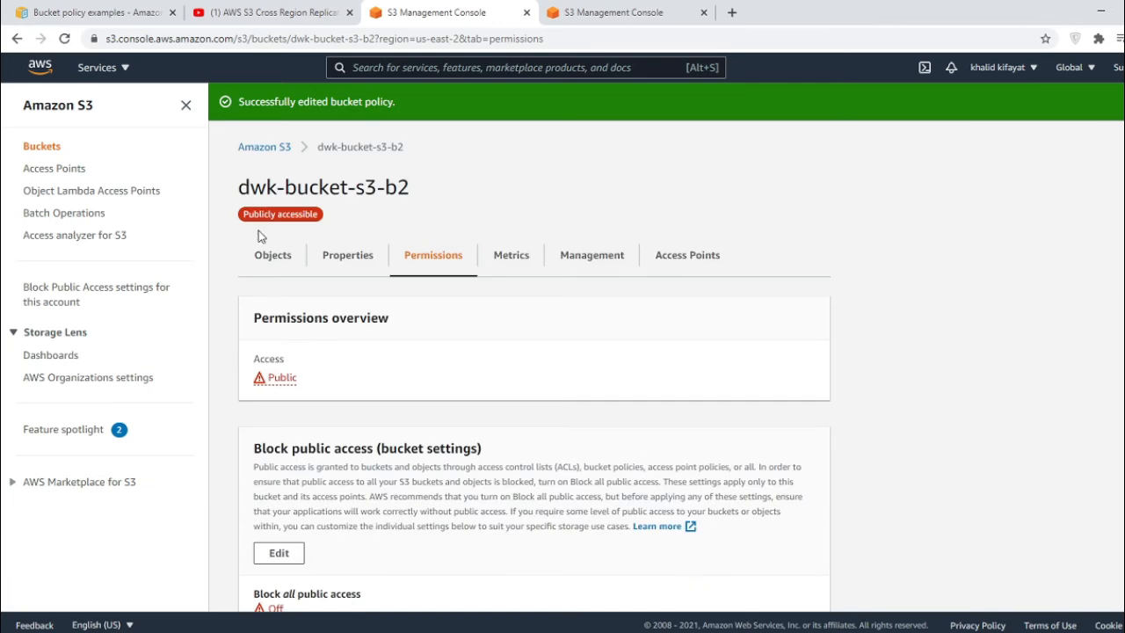
left_click(268, 152)
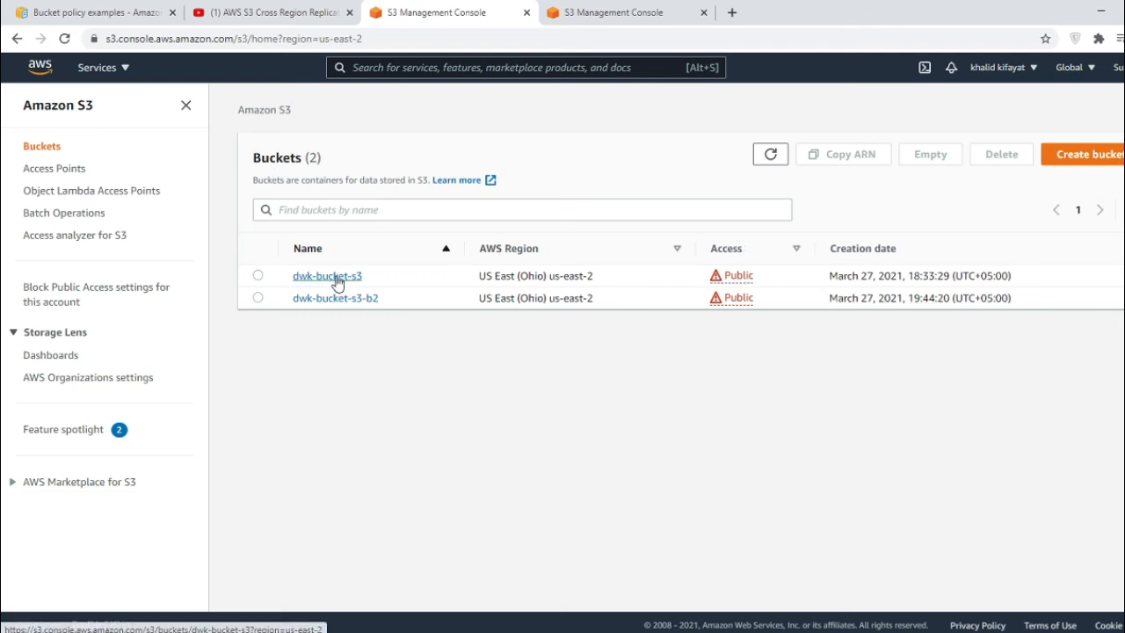
- Start a new replication rule from dwk-bucket-s3's Management tab
left_click(336, 278)
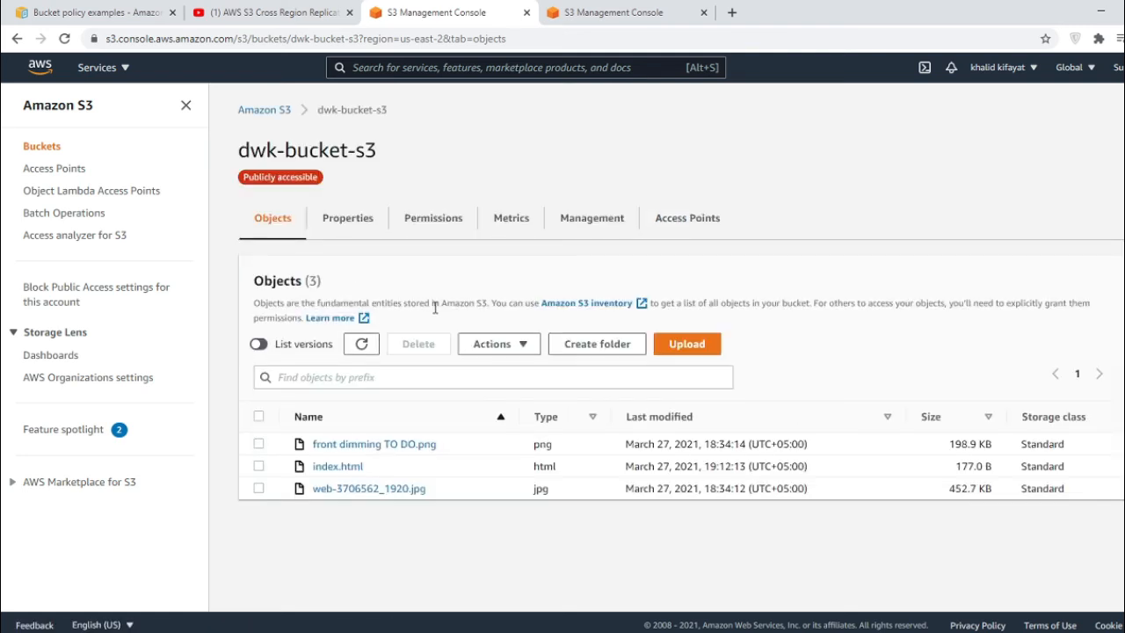
left_click(597, 229)
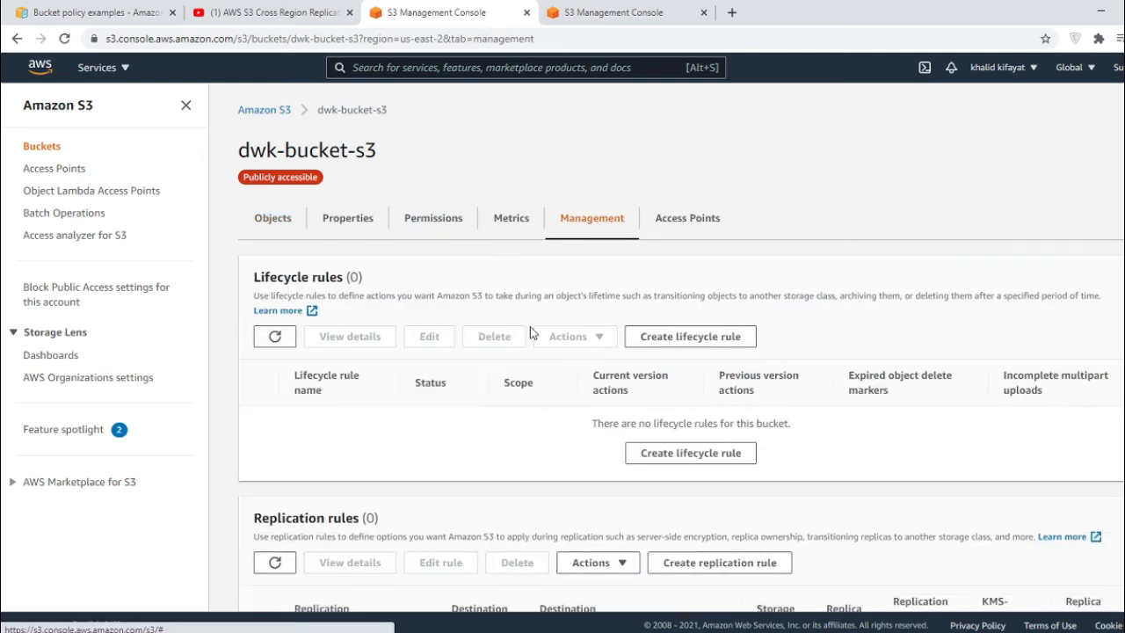
scroll(470, 355, "down", 1)
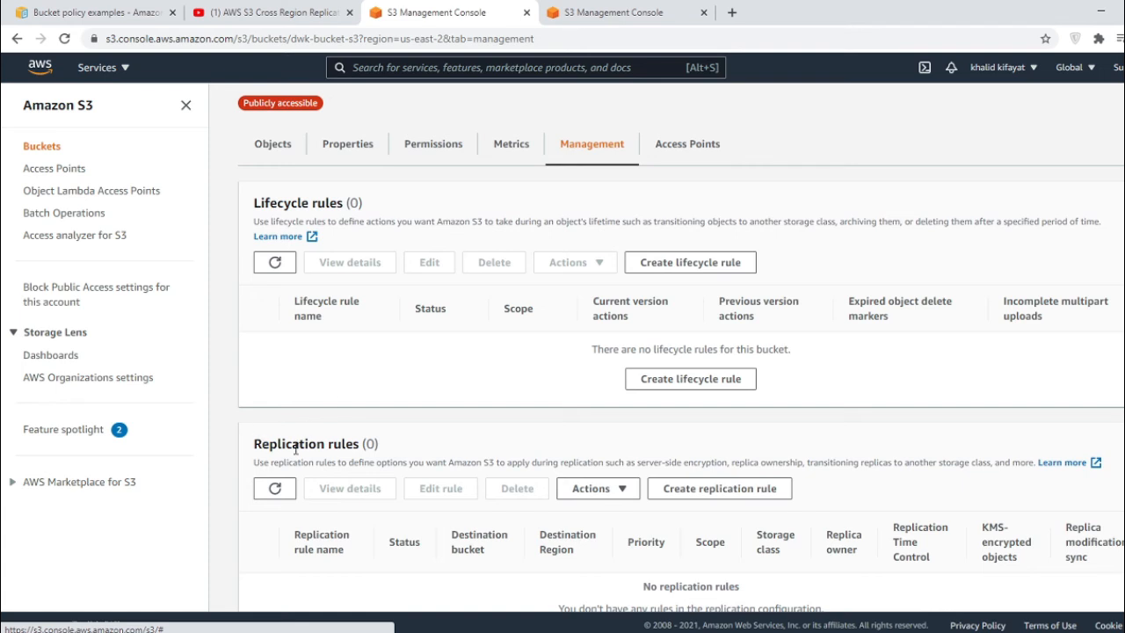
scroll(294, 453, "down", 1)
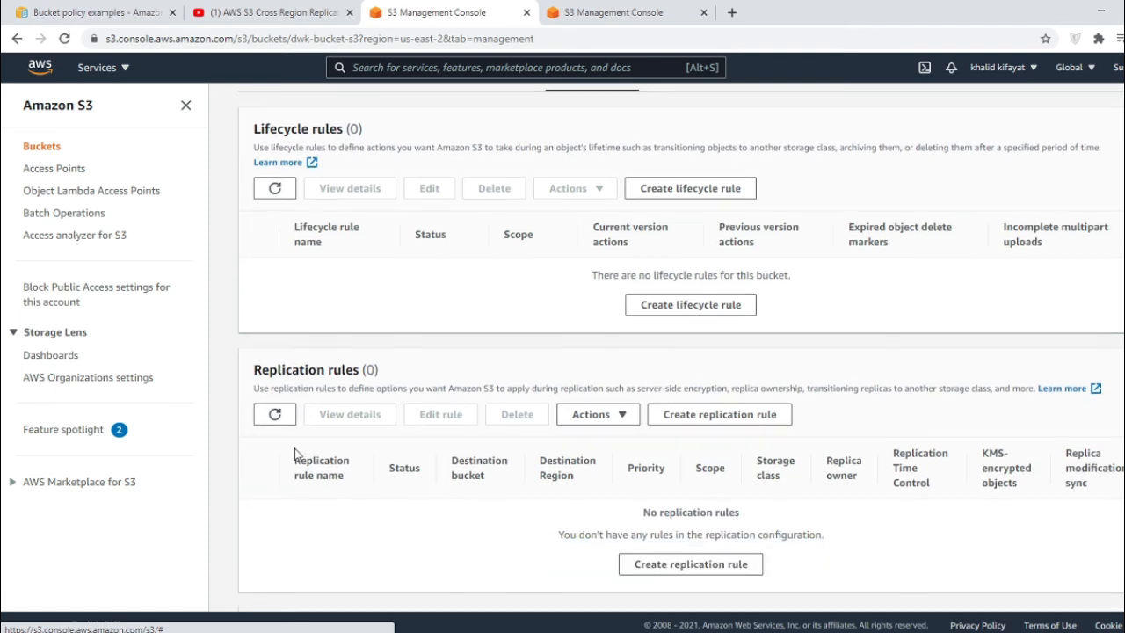
left_click(693, 571)
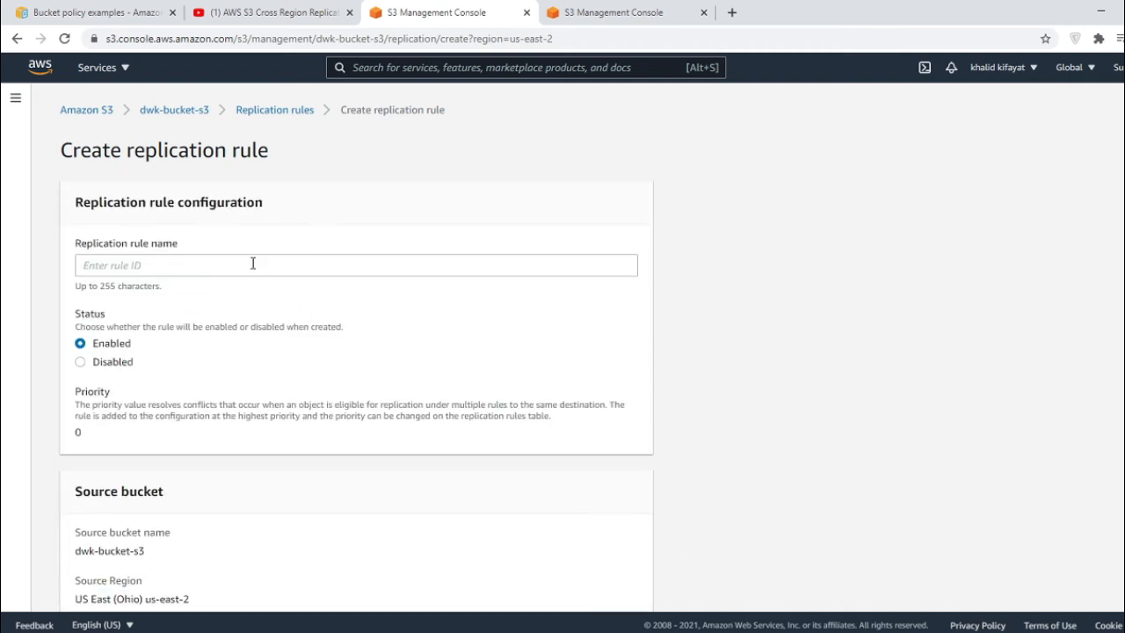
- Name the replication rule replication-rule-dwk
left_click(252, 264)
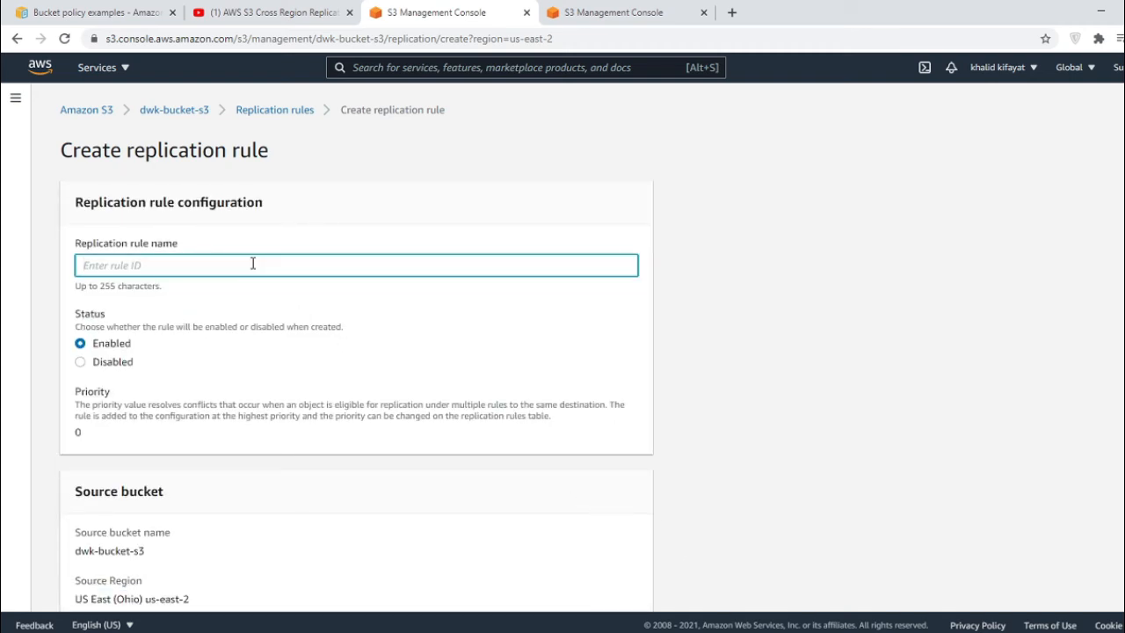
type("replication-rule-dwk")
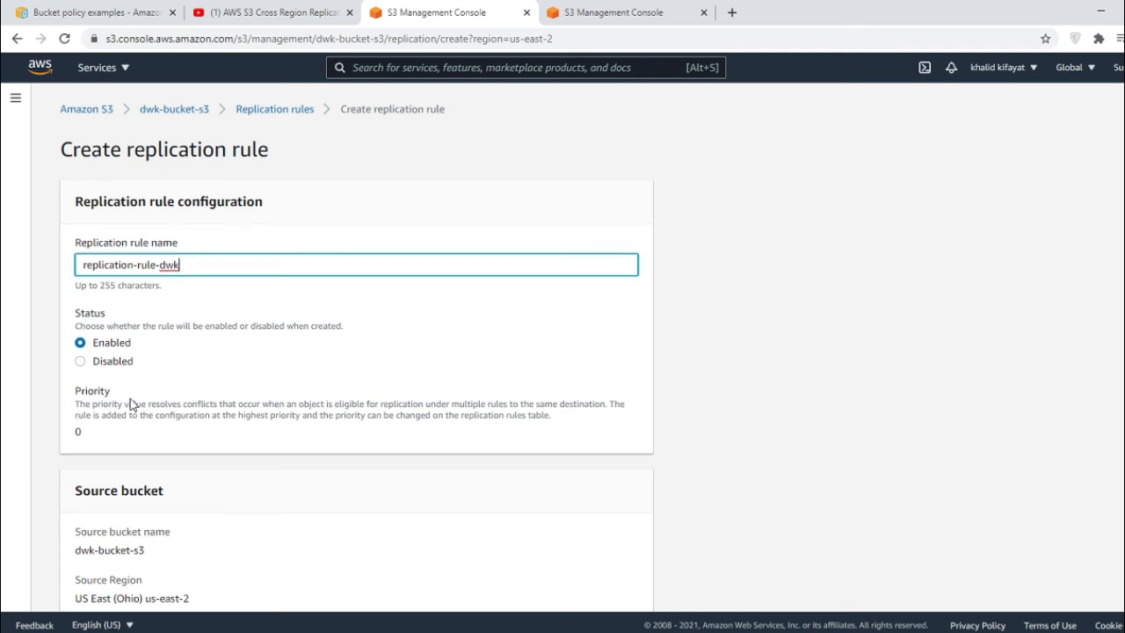
scroll(134, 406, "down", 3)
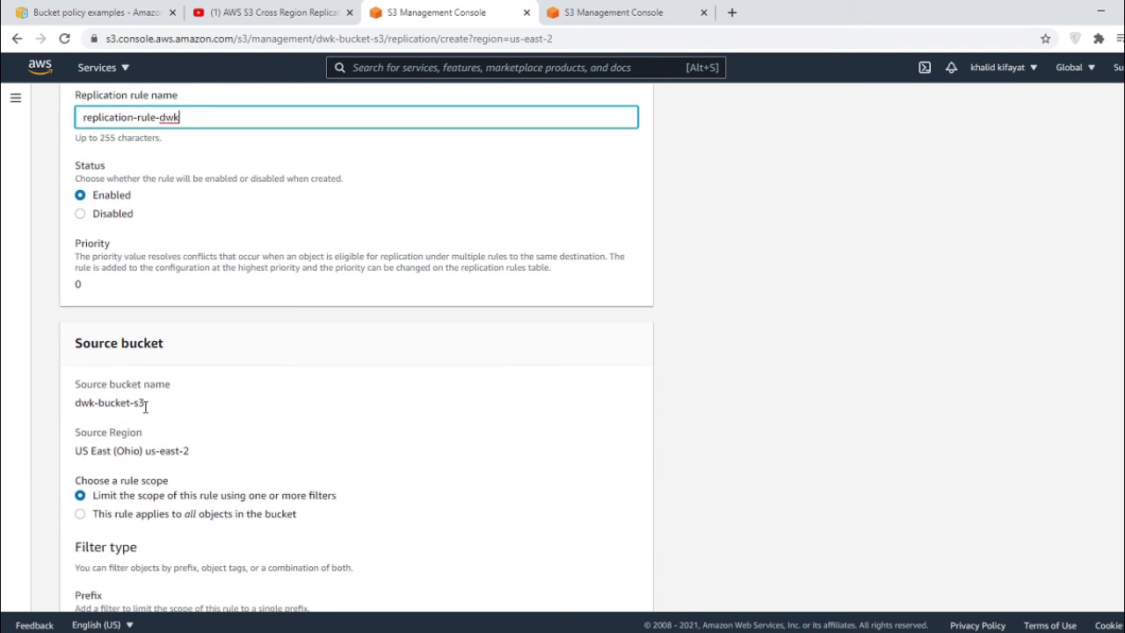
scroll(146, 411, "down", 3)
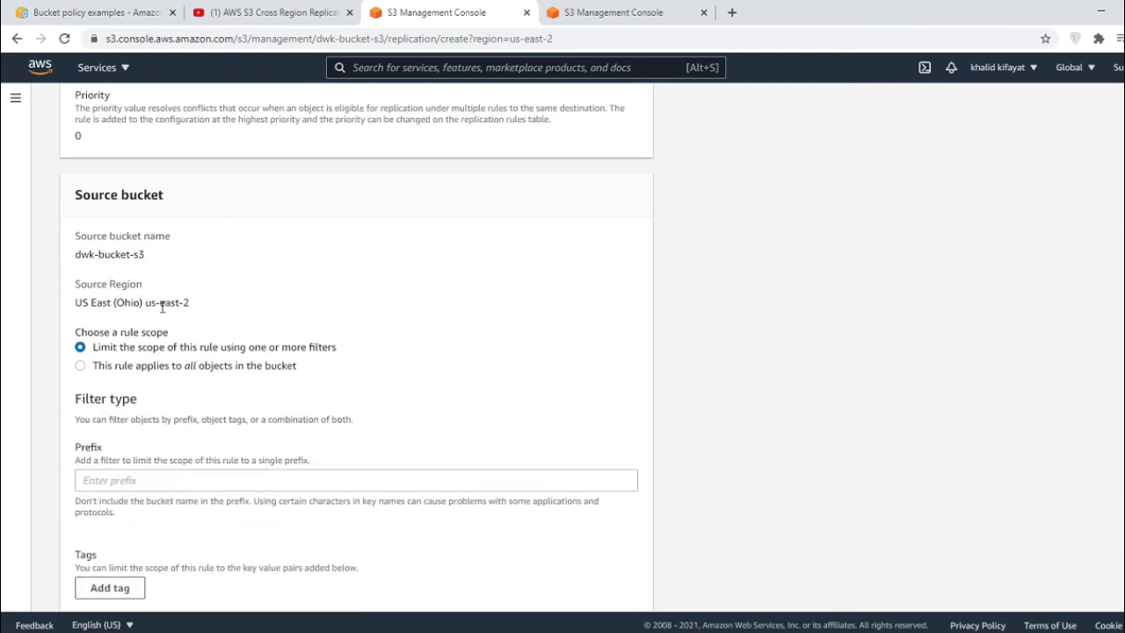
scroll(178, 376, "down", 1)
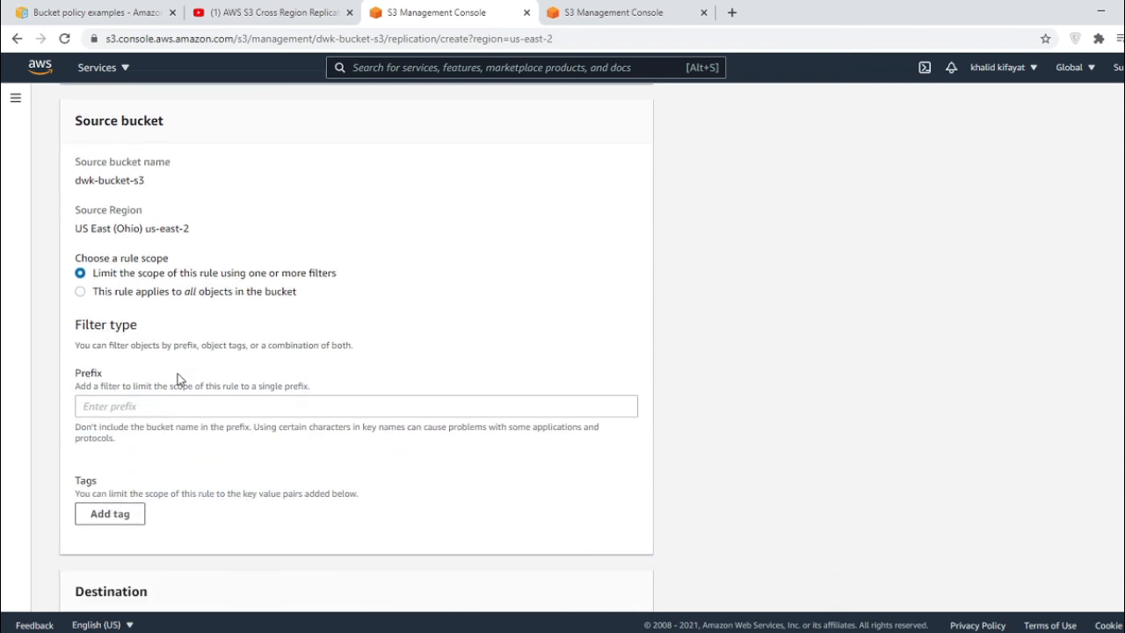
scroll(190, 384, "down", 1)
scroll(190, 386, "down", 4)
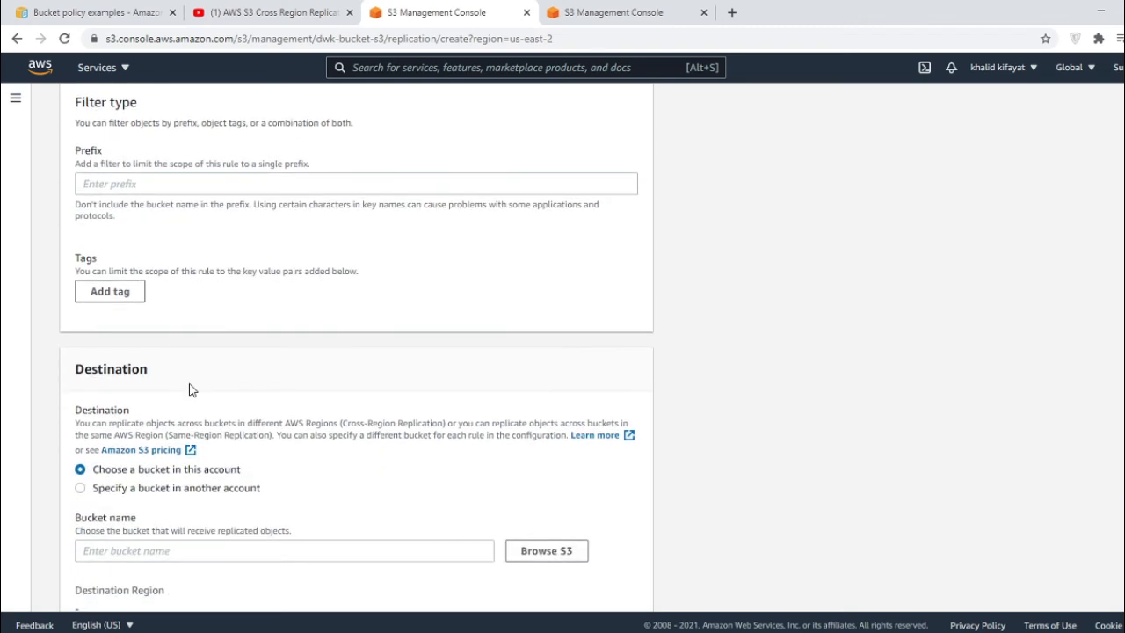
scroll(146, 384, "down", 2)
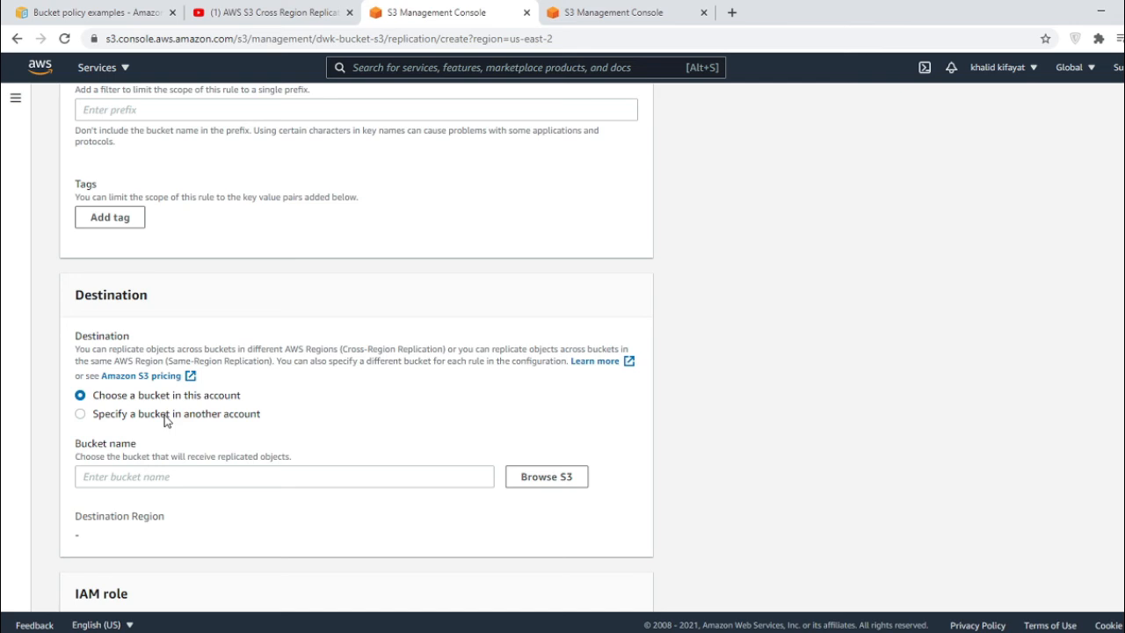
- Set the rule's destination to 'Choose a bucket in this account'
left_click(166, 418)
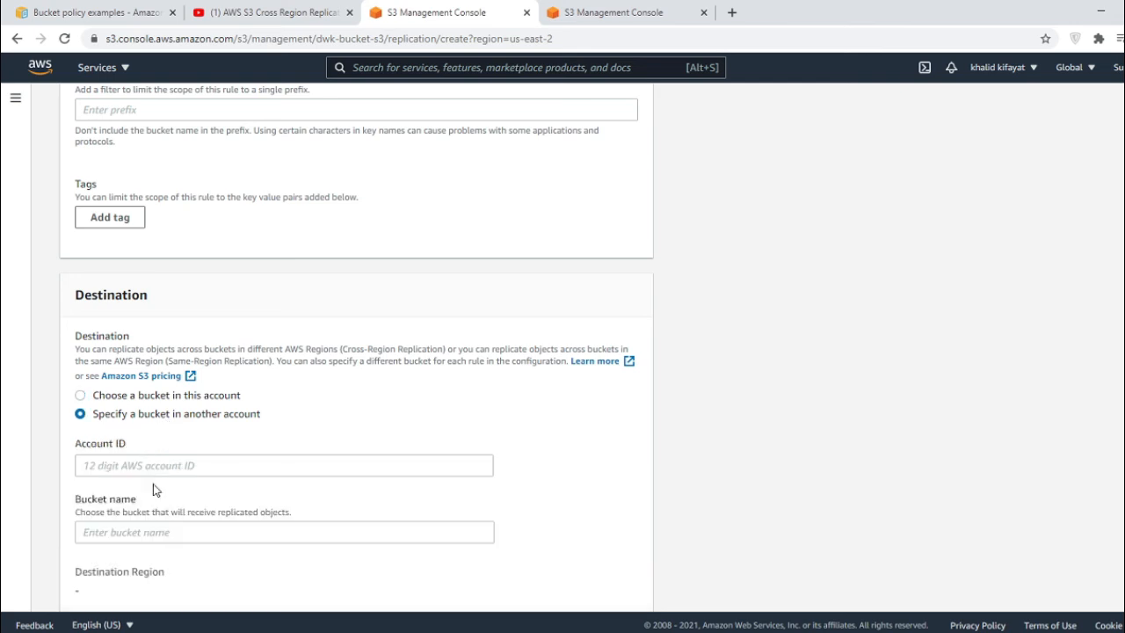
scroll(170, 535, "down", 3)
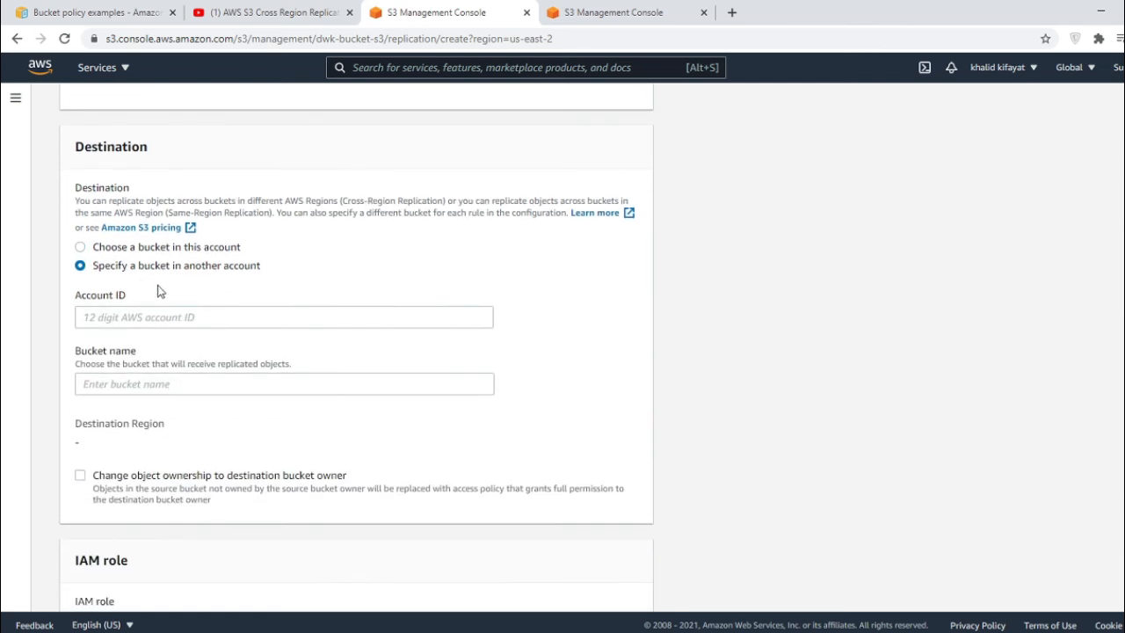
left_click(112, 253)
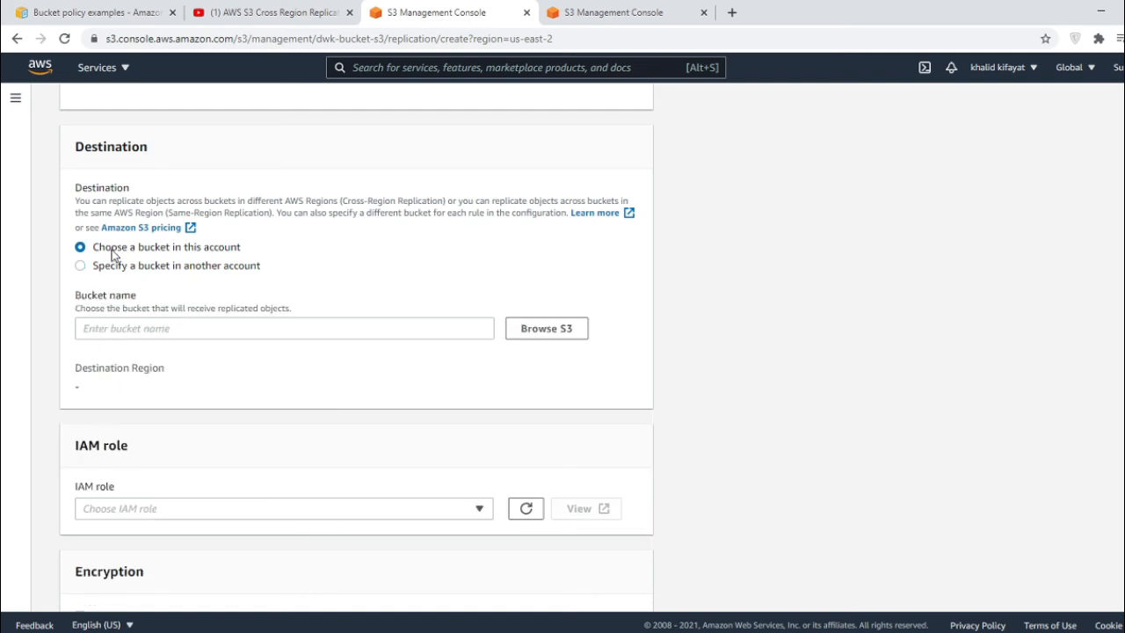
left_click(180, 328)
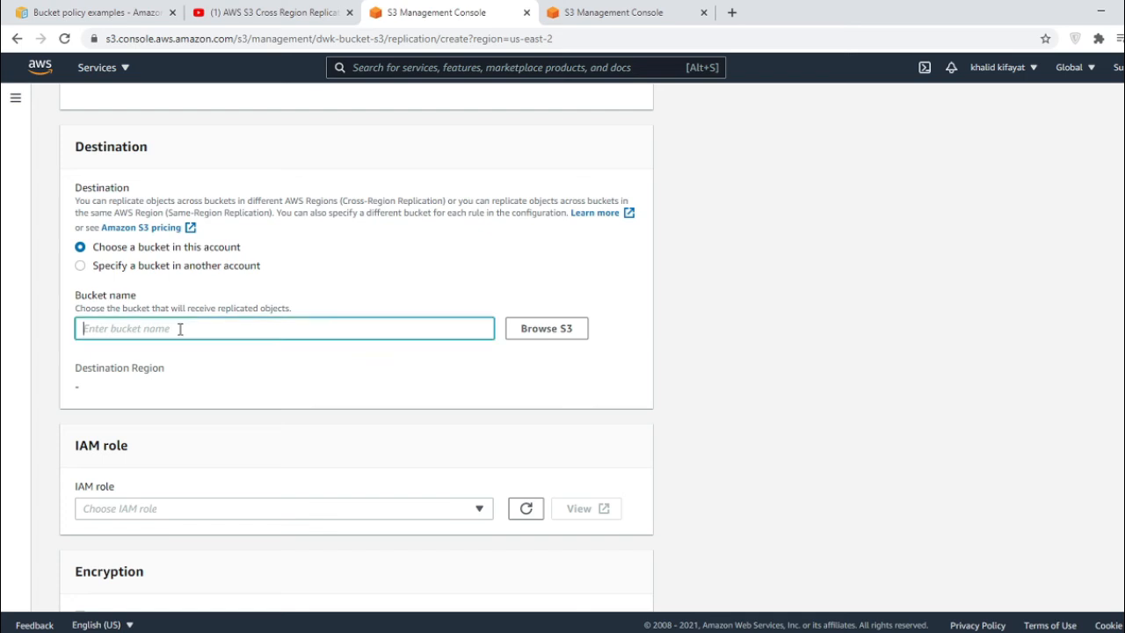
- Choose dwk-bucket-s3-b2 as the destination bucket and enable its bucket versioning
left_click(566, 332)
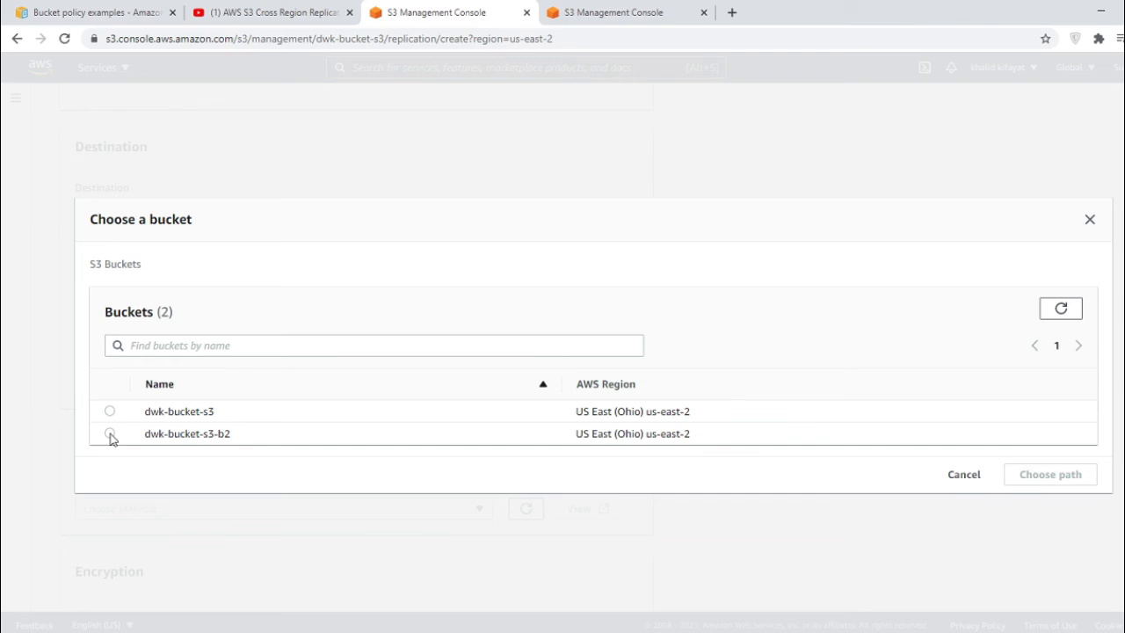
left_click(110, 434)
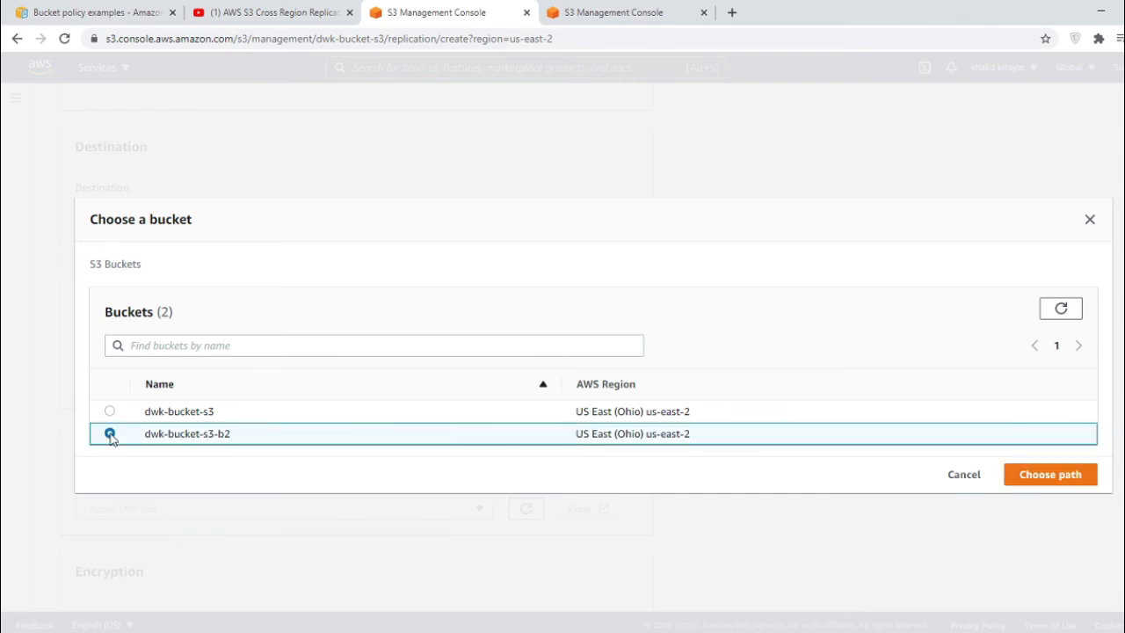
left_click(1050, 475)
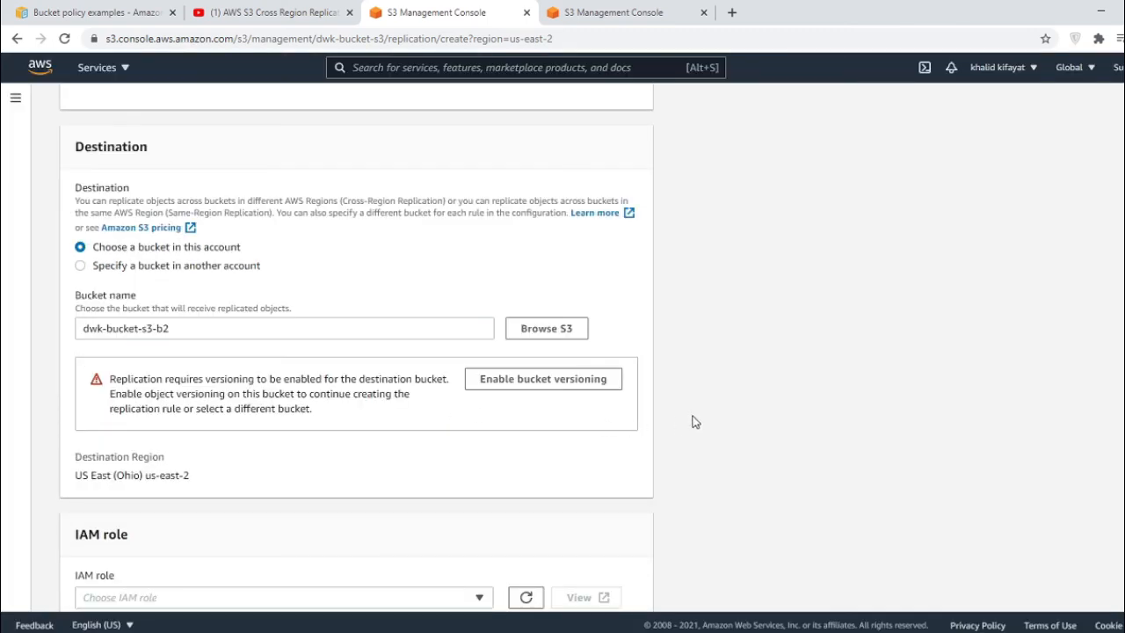
left_click(538, 386)
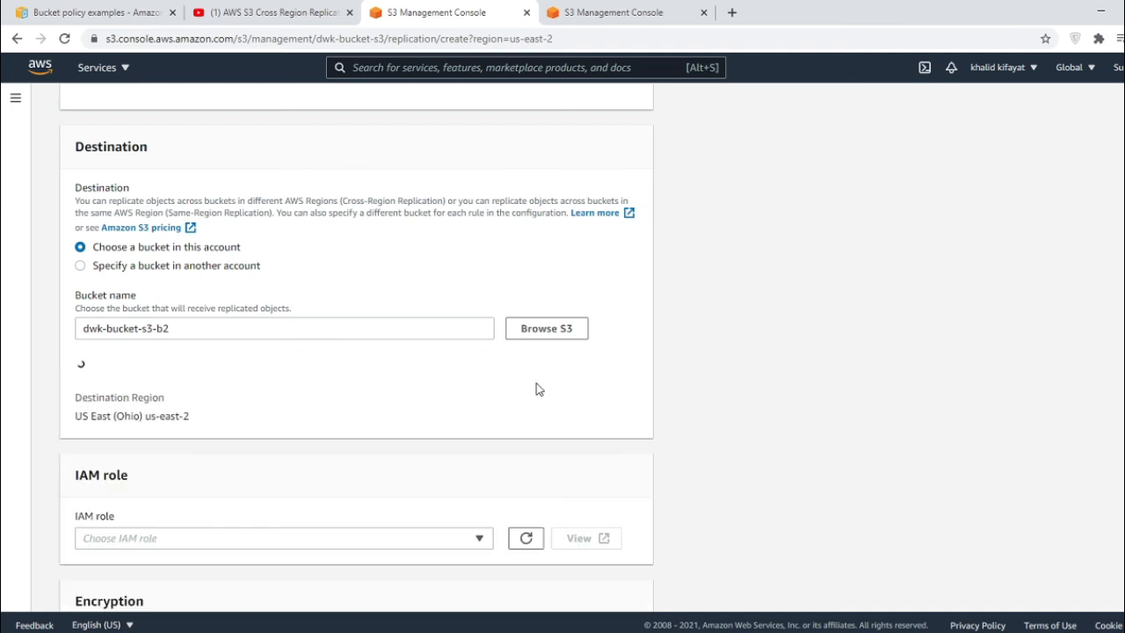
scroll(575, 427, "down", 3)
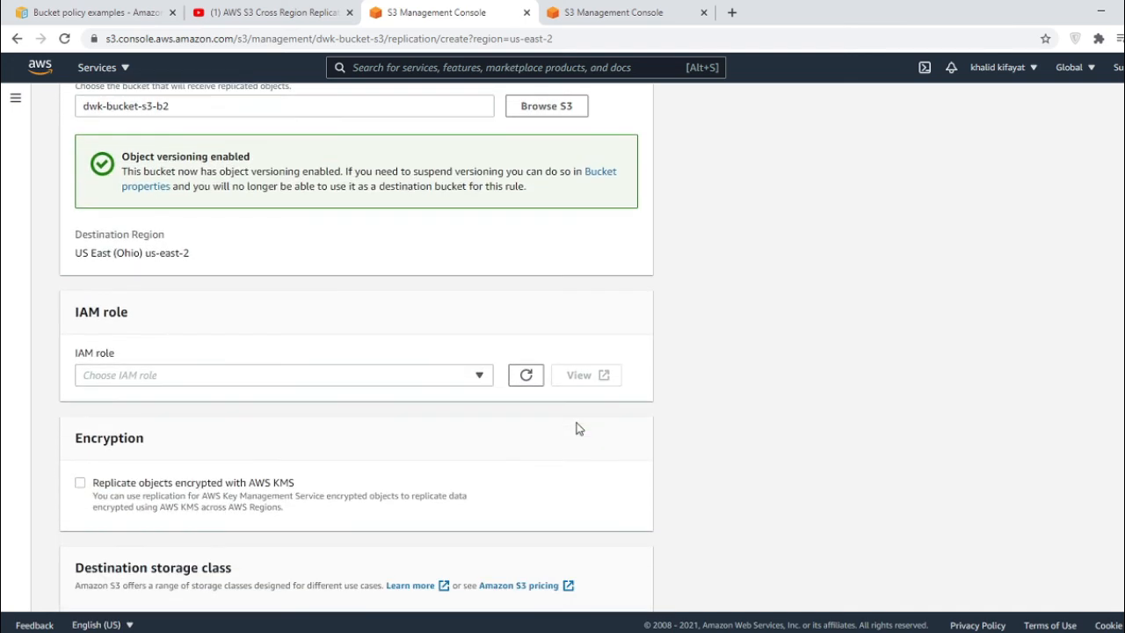
- Set the replication IAM role to Create new role
left_click(302, 387)
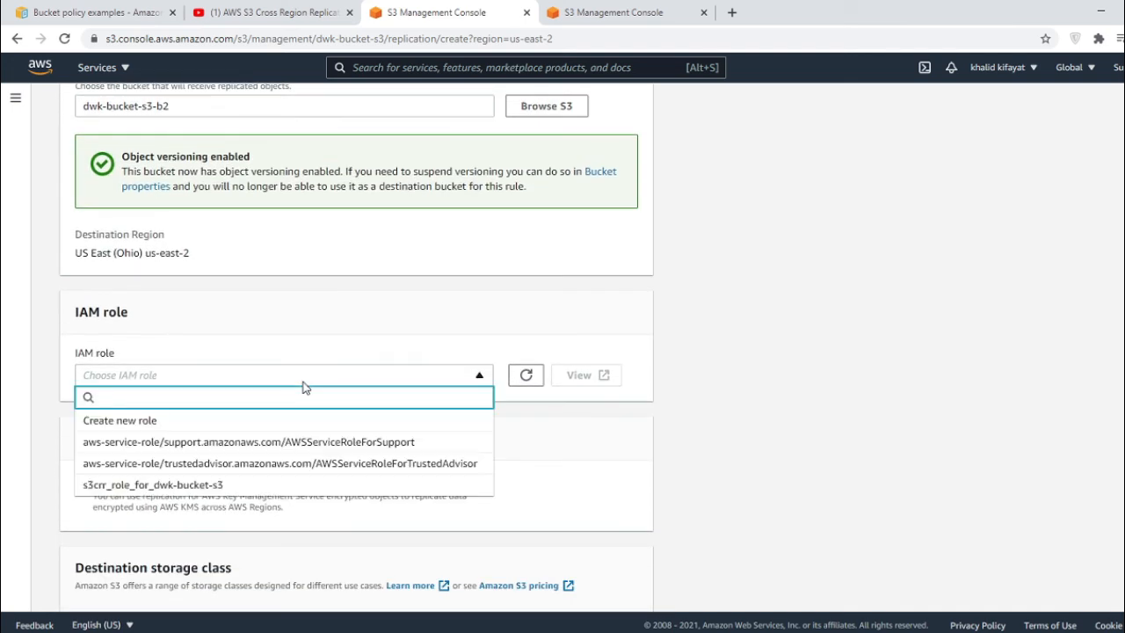
left_click(284, 422)
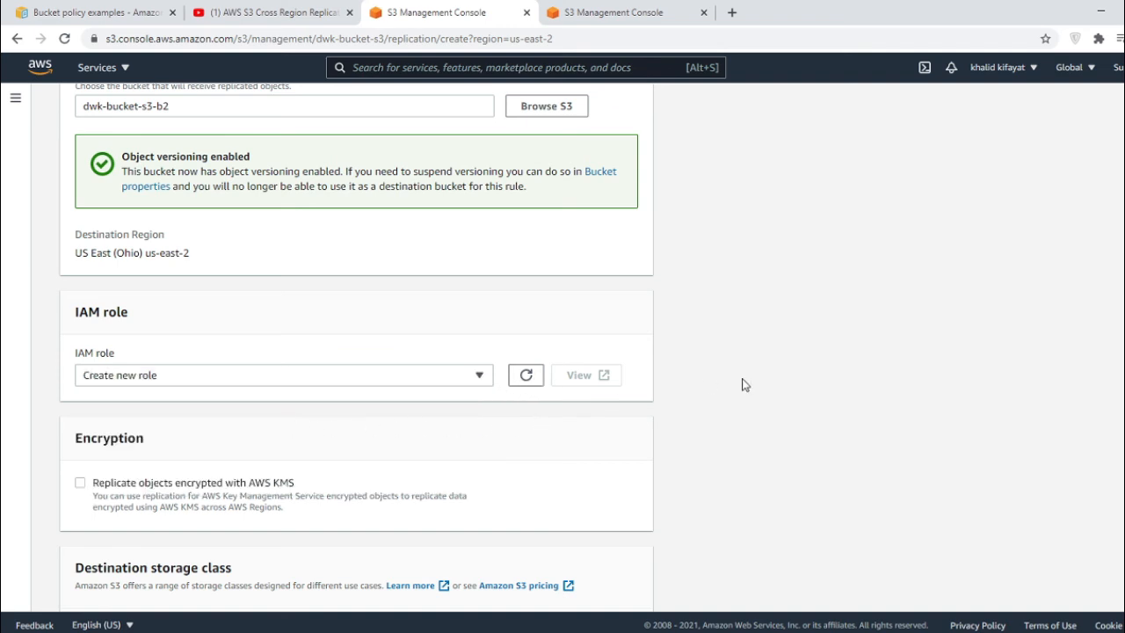
left_click(480, 378)
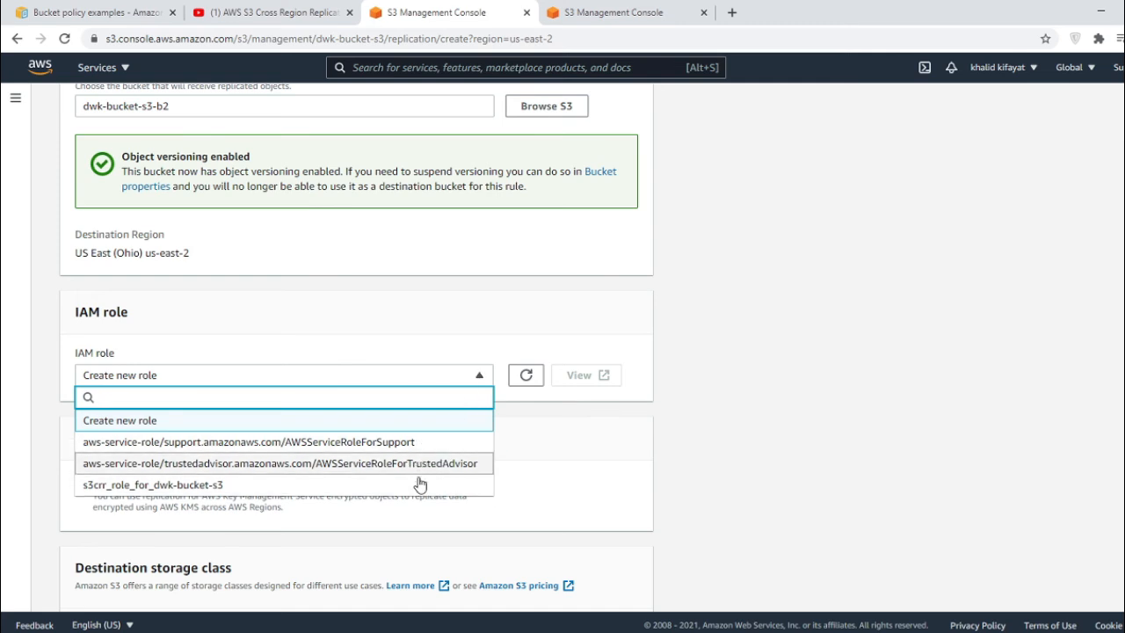
left_click(417, 426)
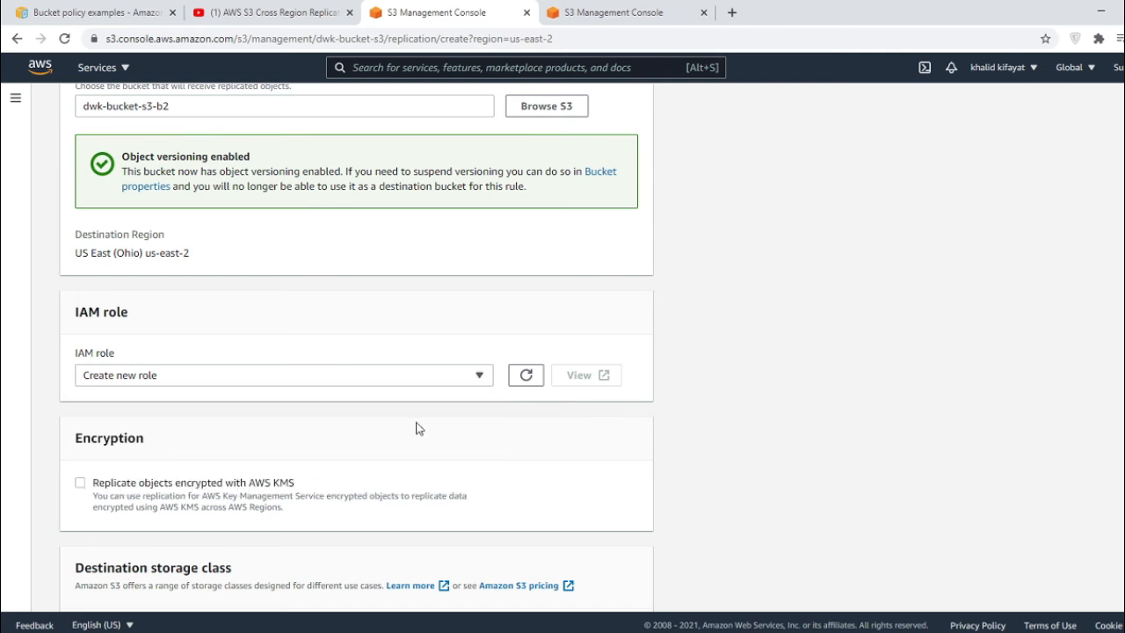
scroll(816, 399, "down", 3)
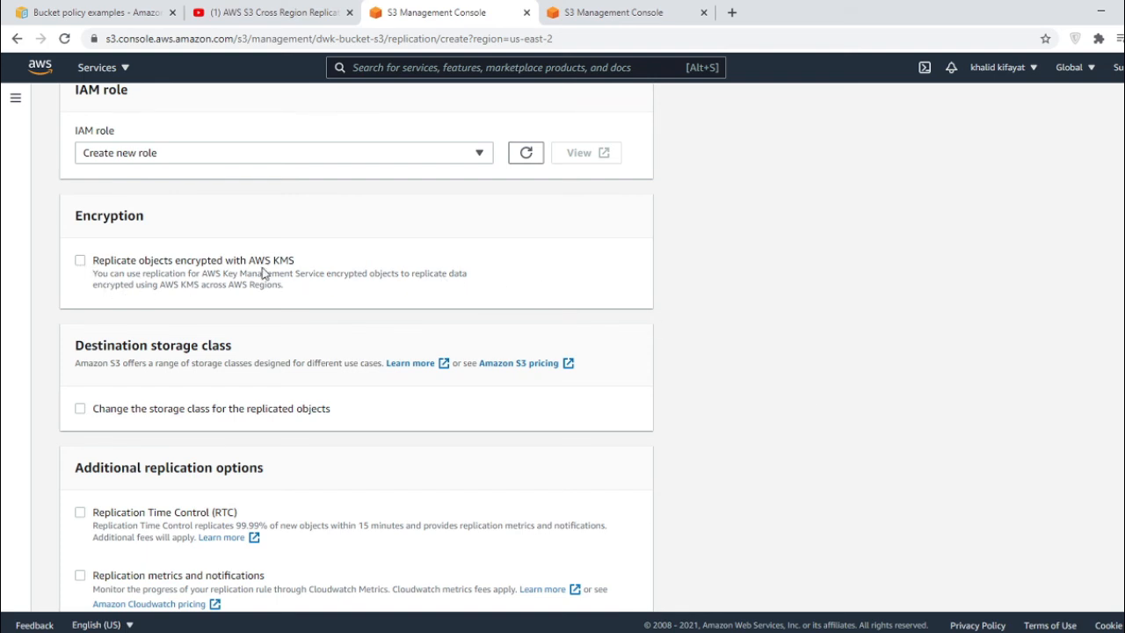
- Enable replicating objects encrypted with AWS KMS and save the rule
left_click(291, 265)
scroll(833, 422, "down", 2)
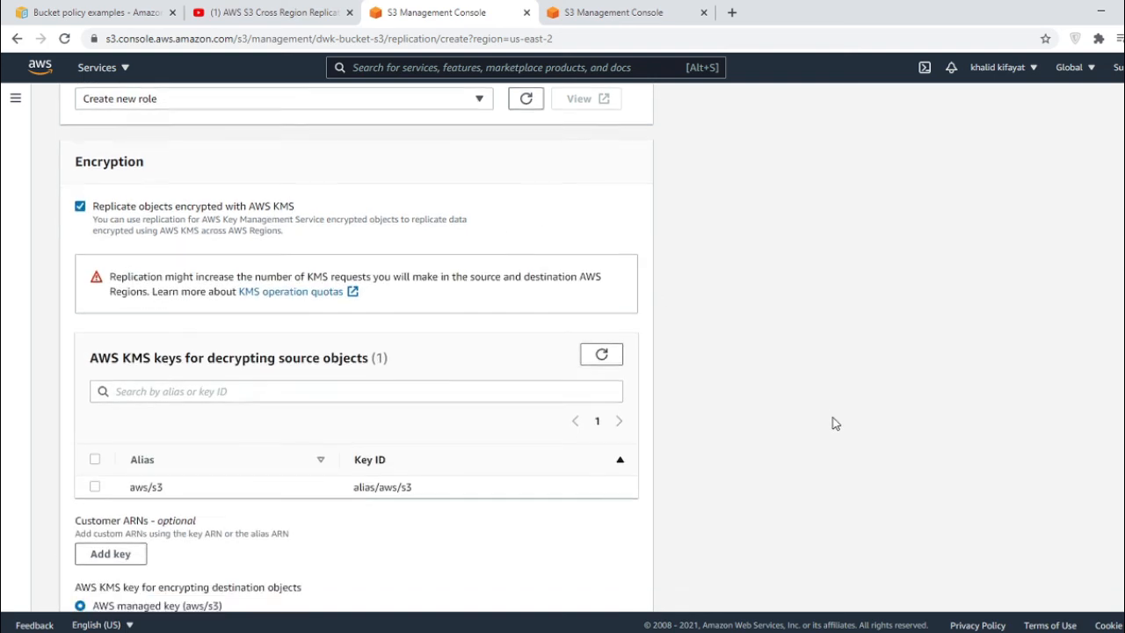
scroll(725, 405, "down", 3)
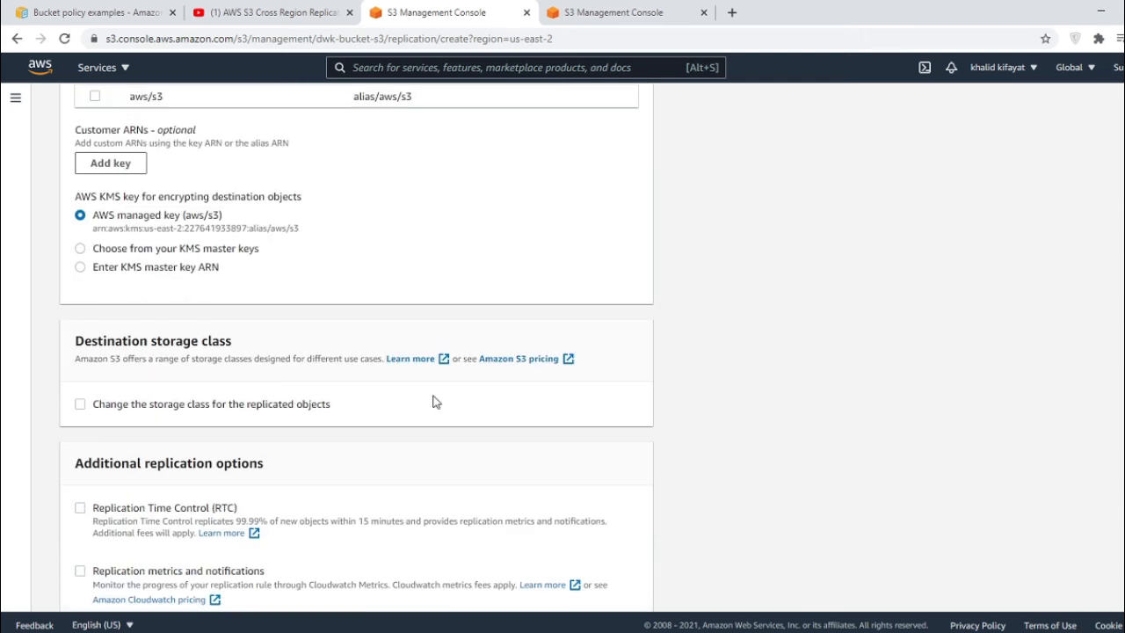
scroll(519, 386, "down", 2)
scroll(660, 402, "down", 1)
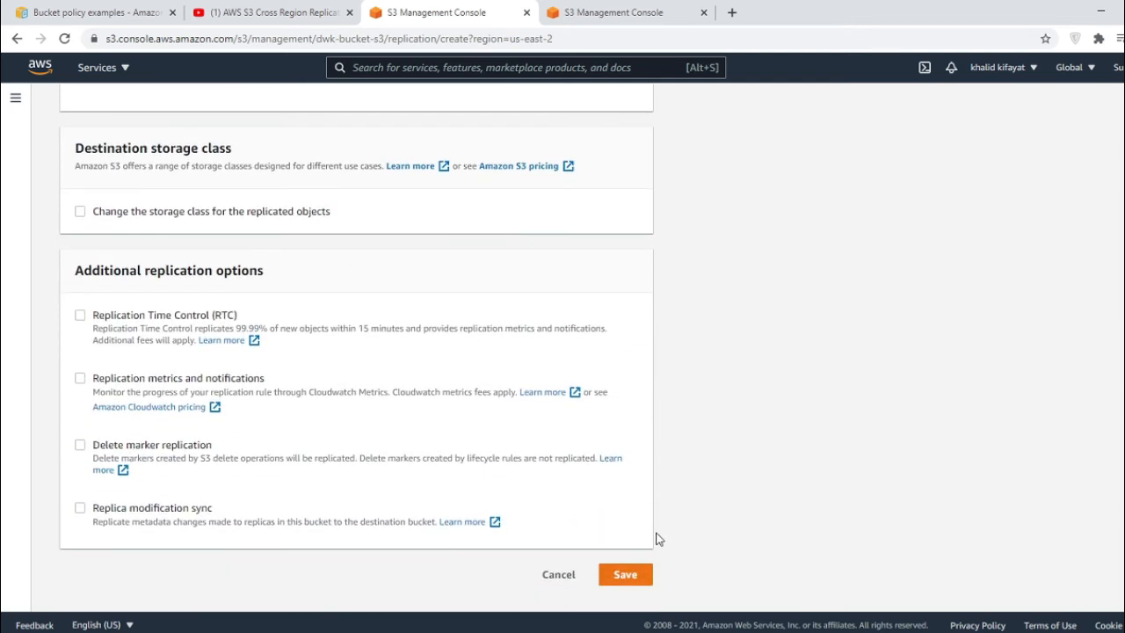
left_click(629, 575)
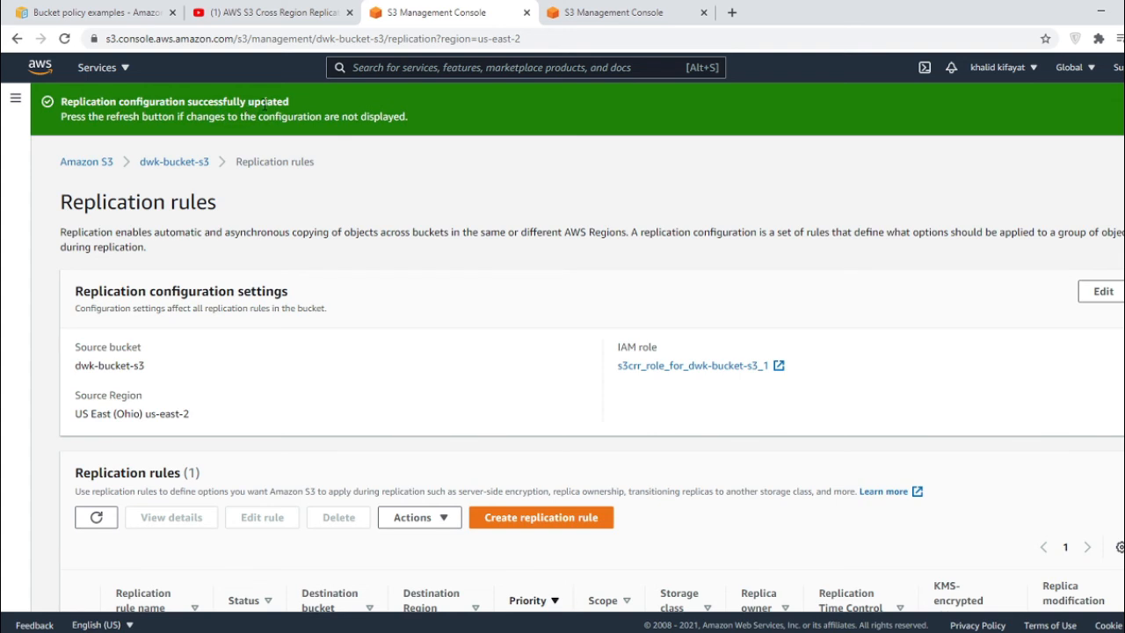
- Return to dwk-bucket-s3's Objects list via its breadcrumb
left_click(155, 167)
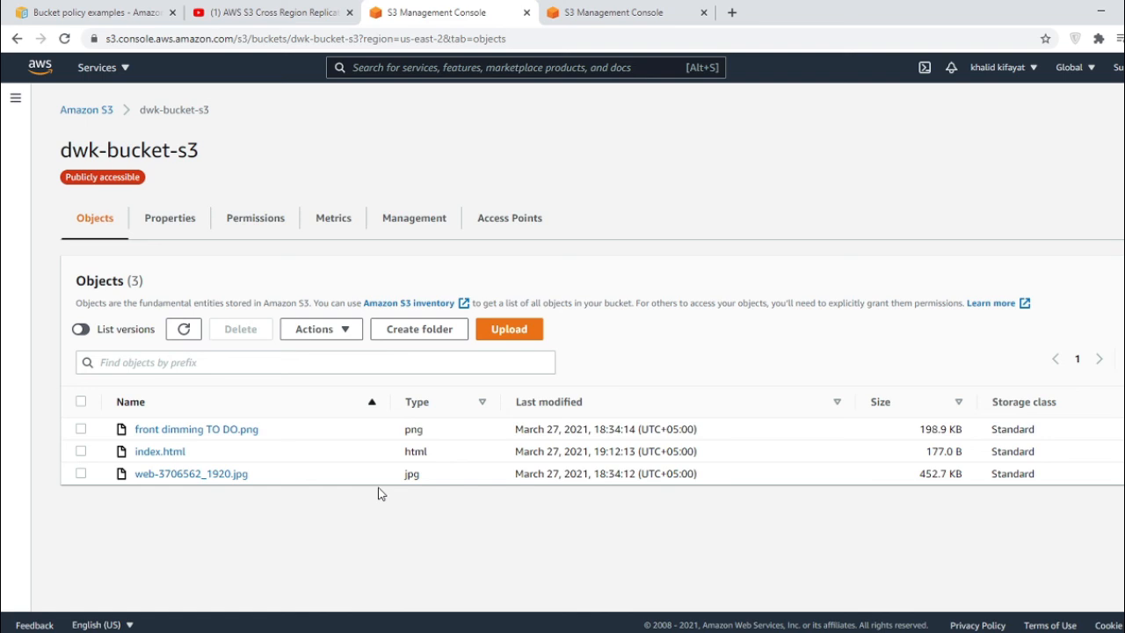
- Upload Picture.jpg and skeleton_front.png from the computer into dwk-bucket-s3
left_click(518, 332)
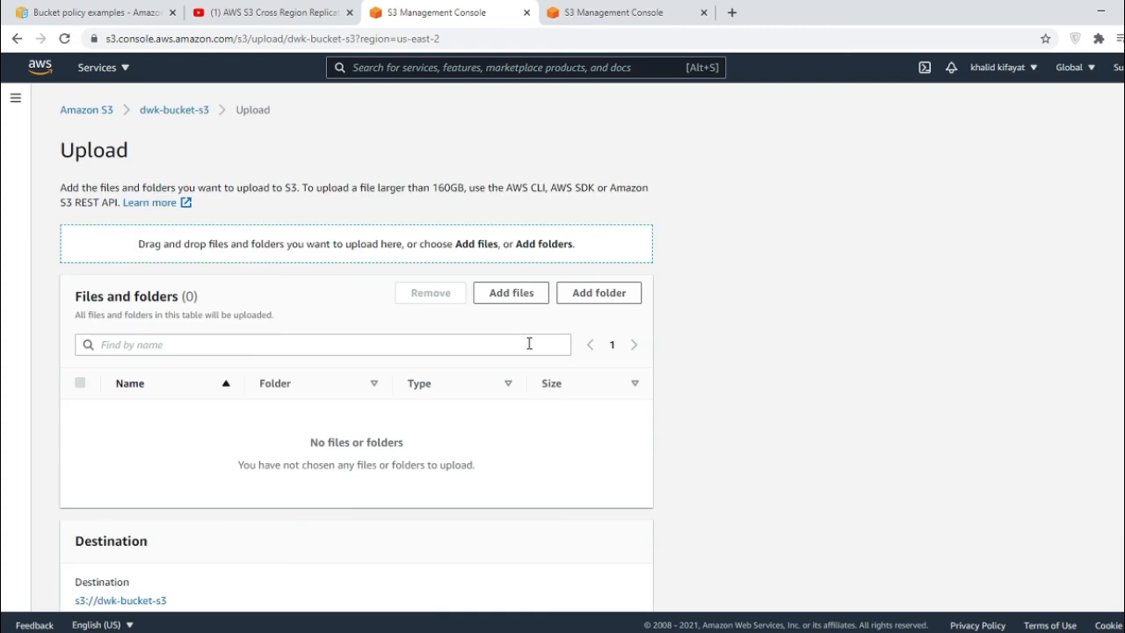
left_click(515, 300)
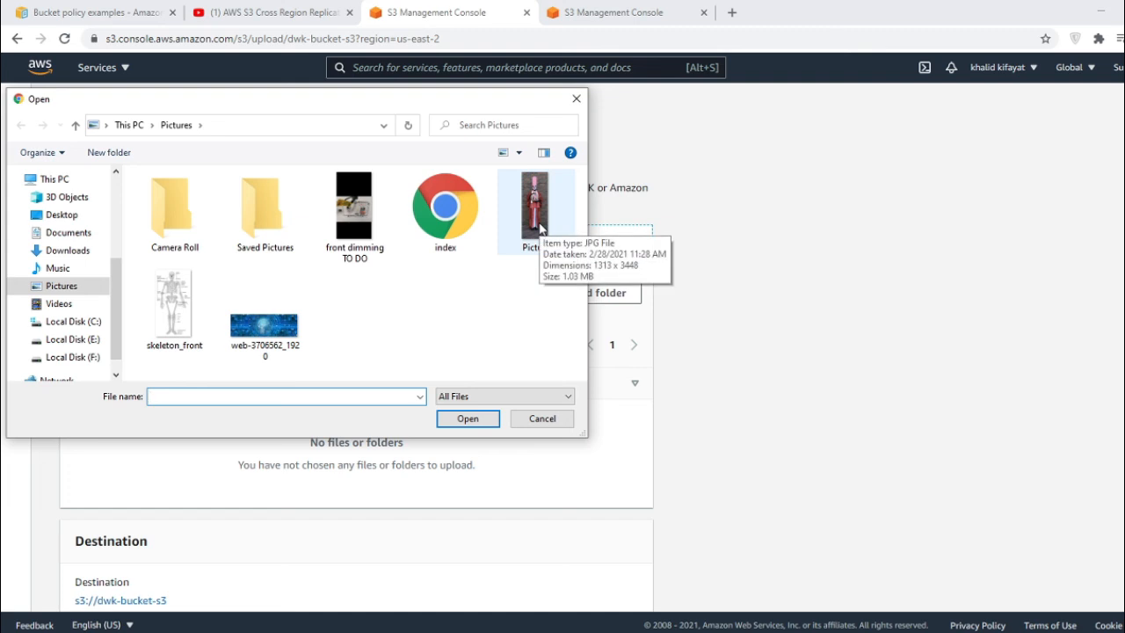
left_click(540, 227)
left_click(189, 312, "ctrl")
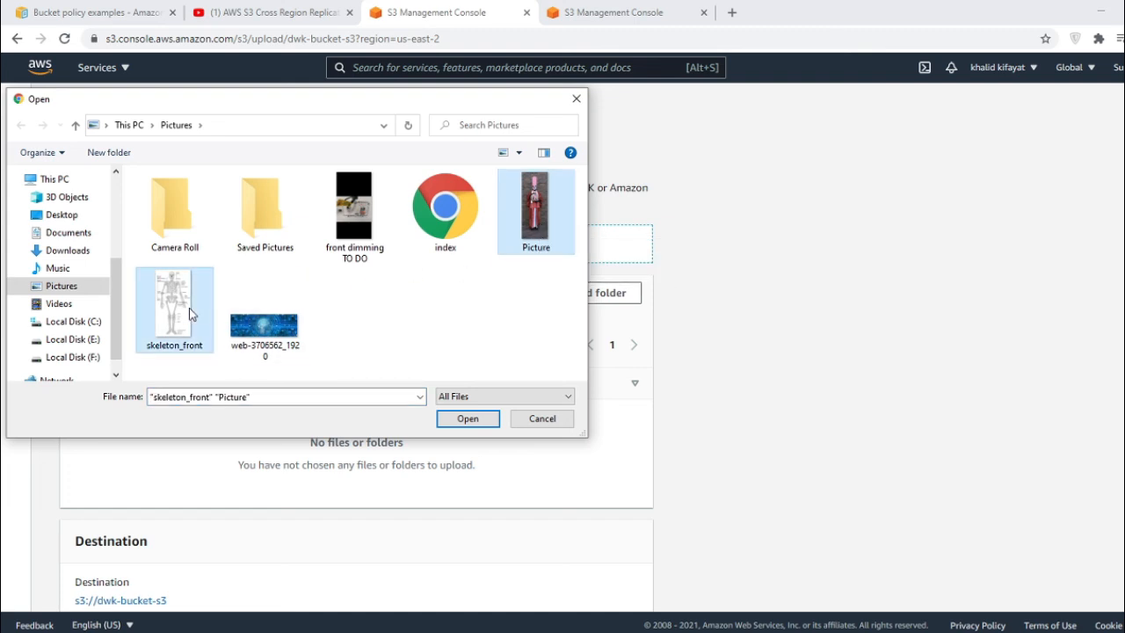
left_click(468, 418)
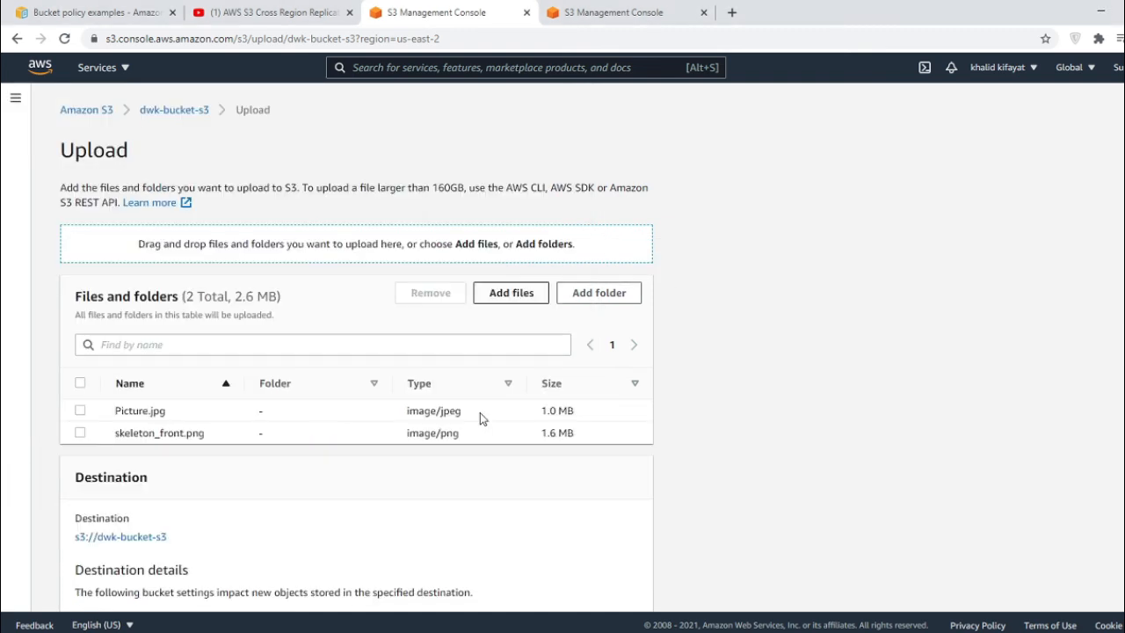
scroll(665, 420, "down", 3)
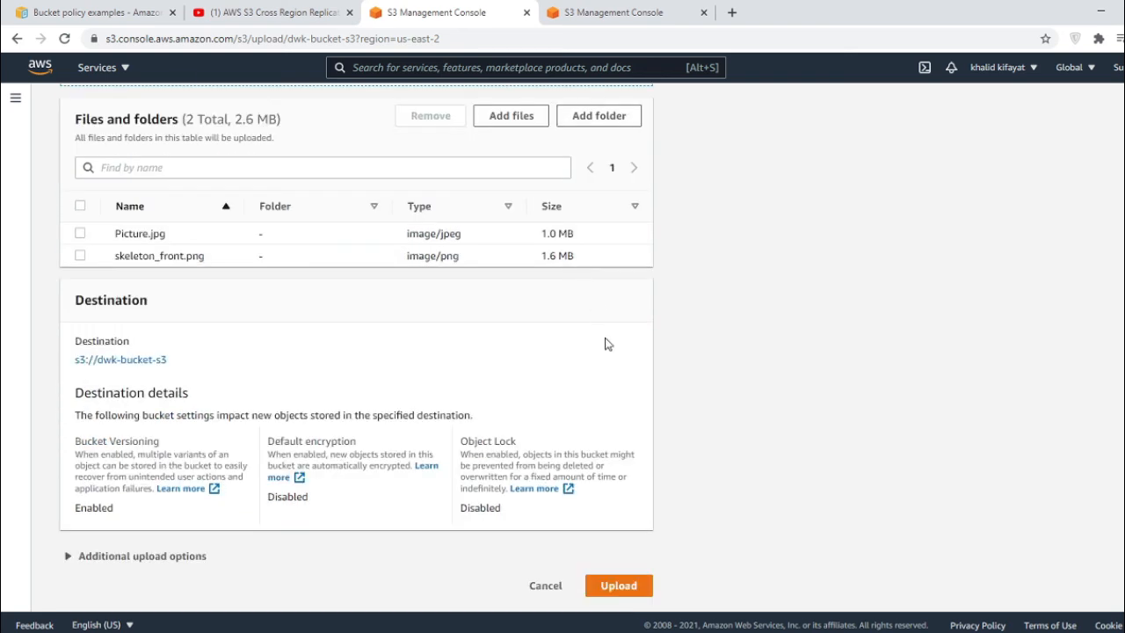
left_click(633, 591)
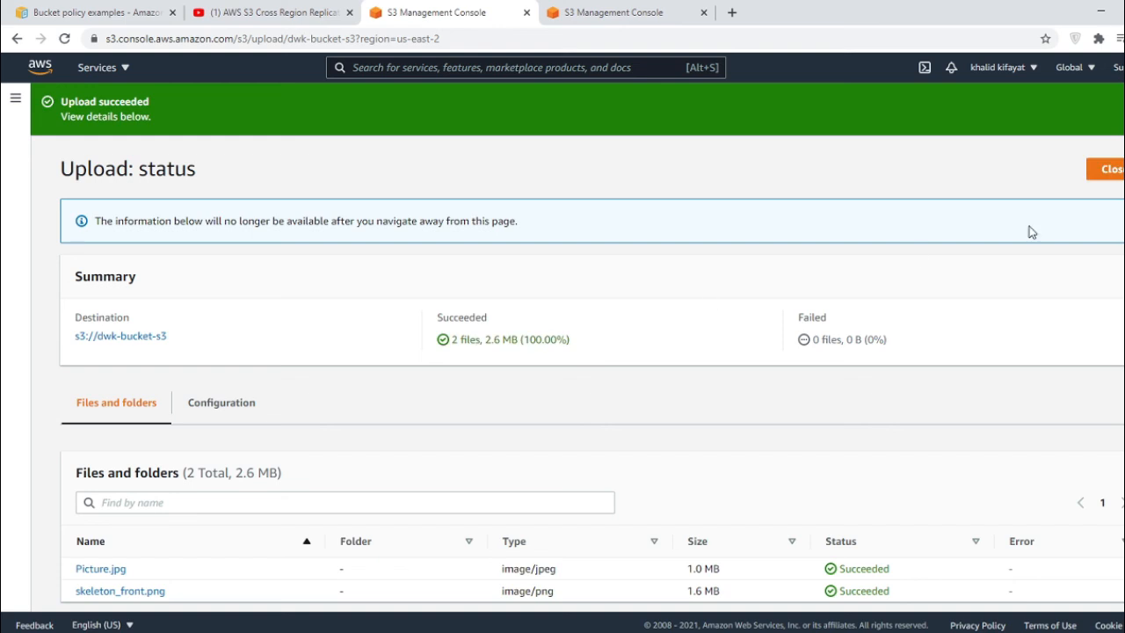
- Close the upload status and open dwk-bucket-s3-b2 from the Buckets list
left_click(1113, 169)
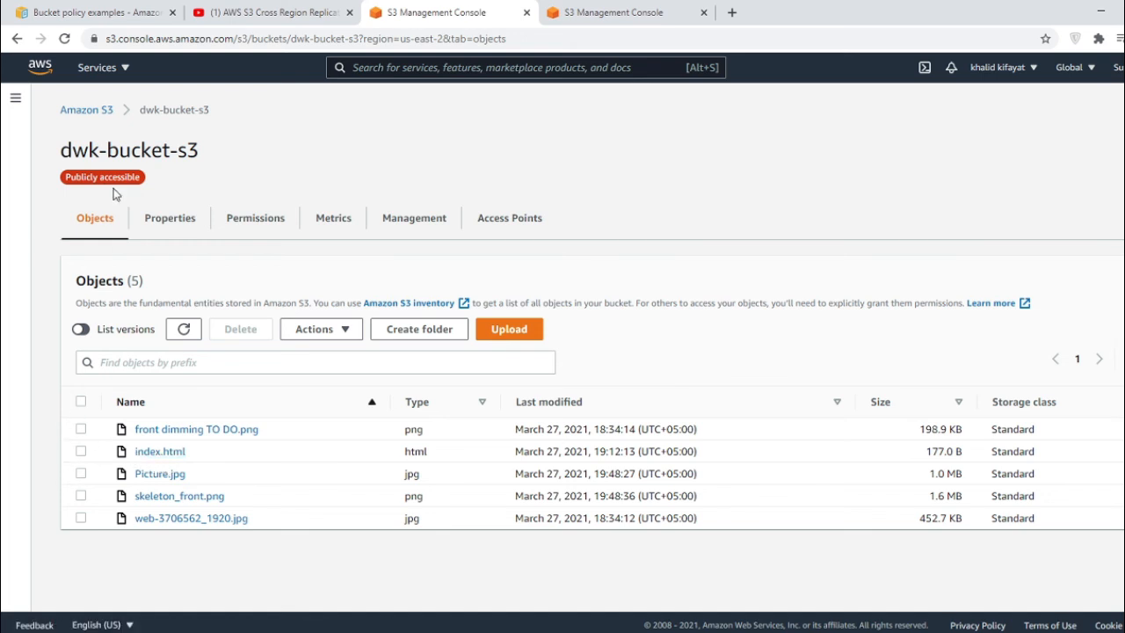
left_click(86, 110)
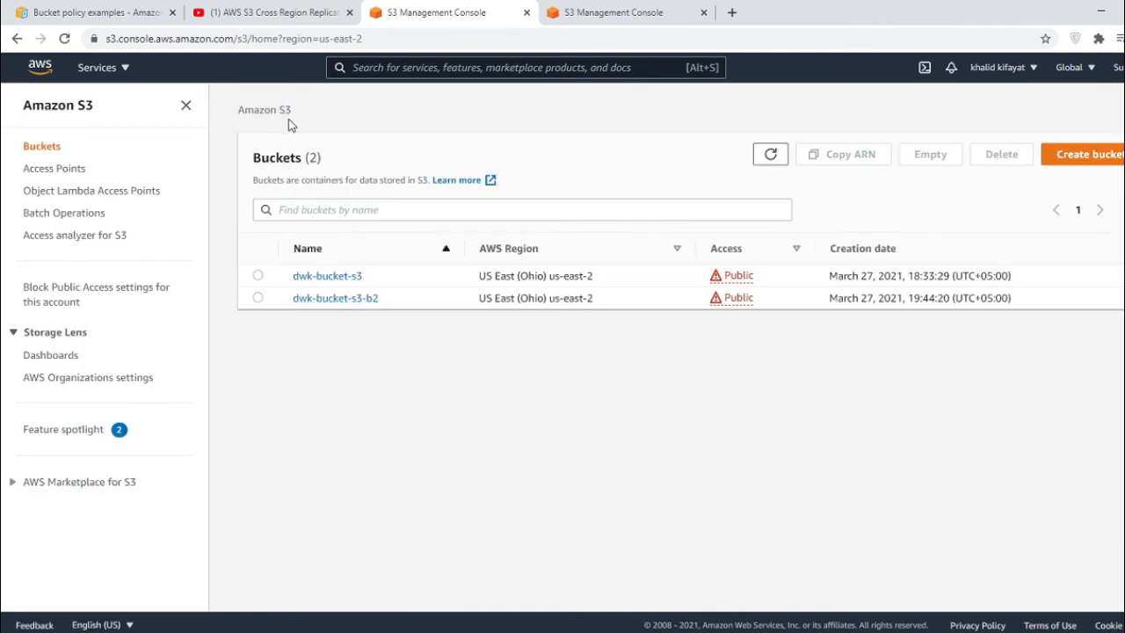
left_click(352, 298)
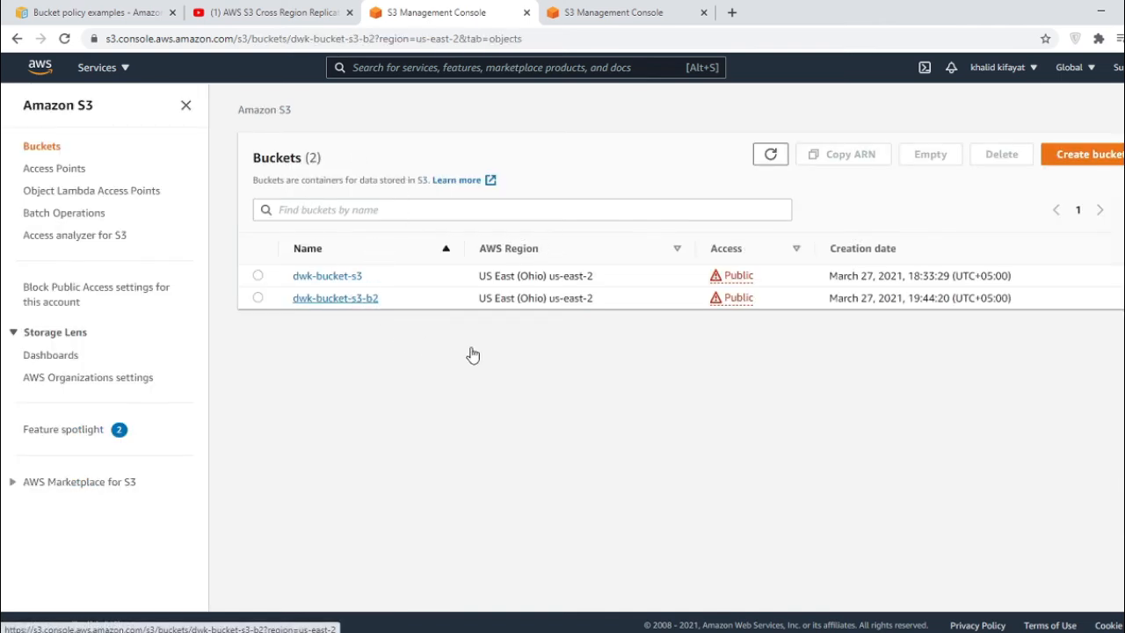